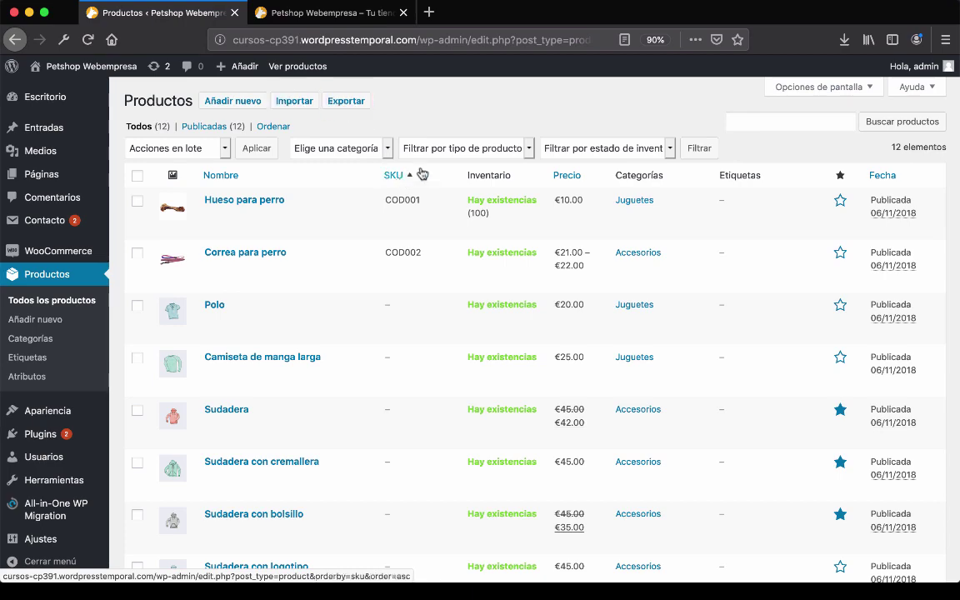
# Look over the shop's product list and open the product export tool
pyautogui.scroll(-5, 350, 333)
pyautogui.scroll(5, 367, 347)
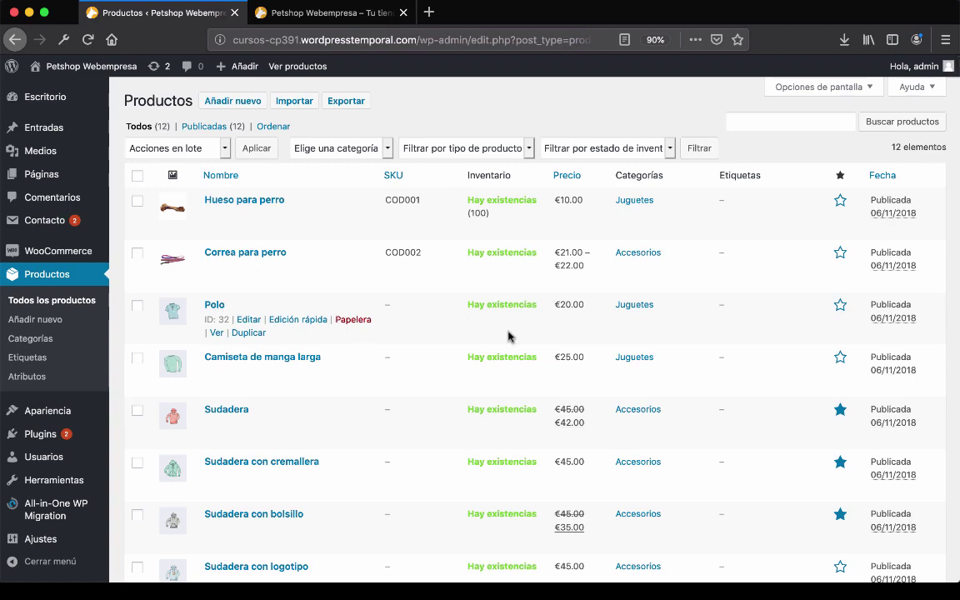
pyautogui.scroll(-1, 510, 337)
pyautogui.scroll(-1, 510, 337)
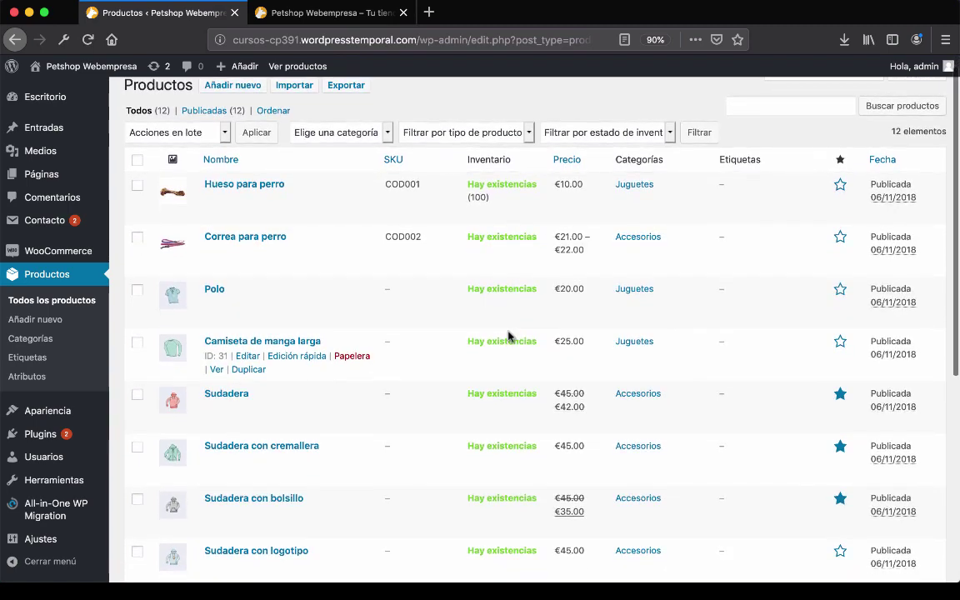
pyautogui.scroll(-1, 509, 337)
pyautogui.scroll(2, 414, 284)
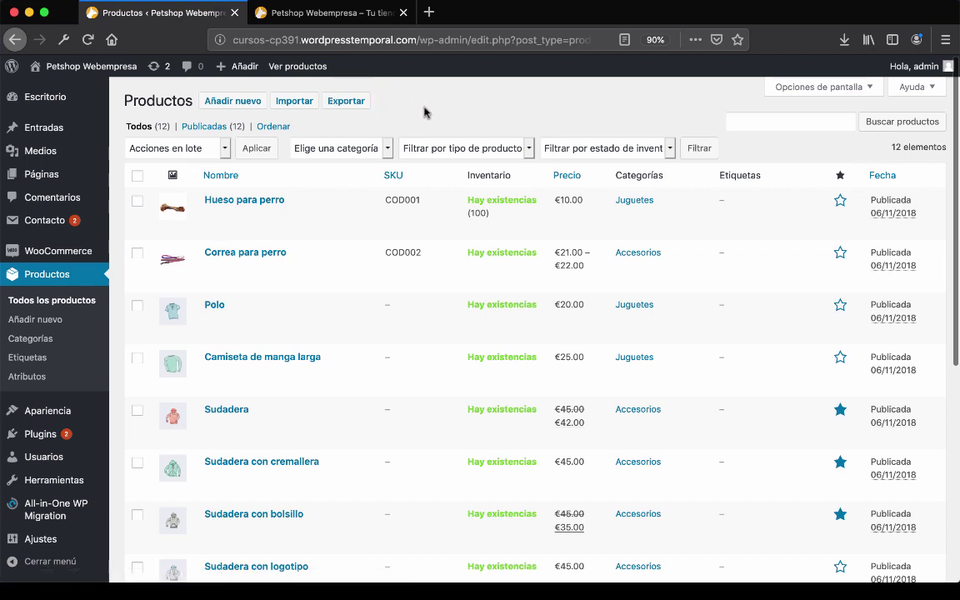
pyautogui.click(346, 102)
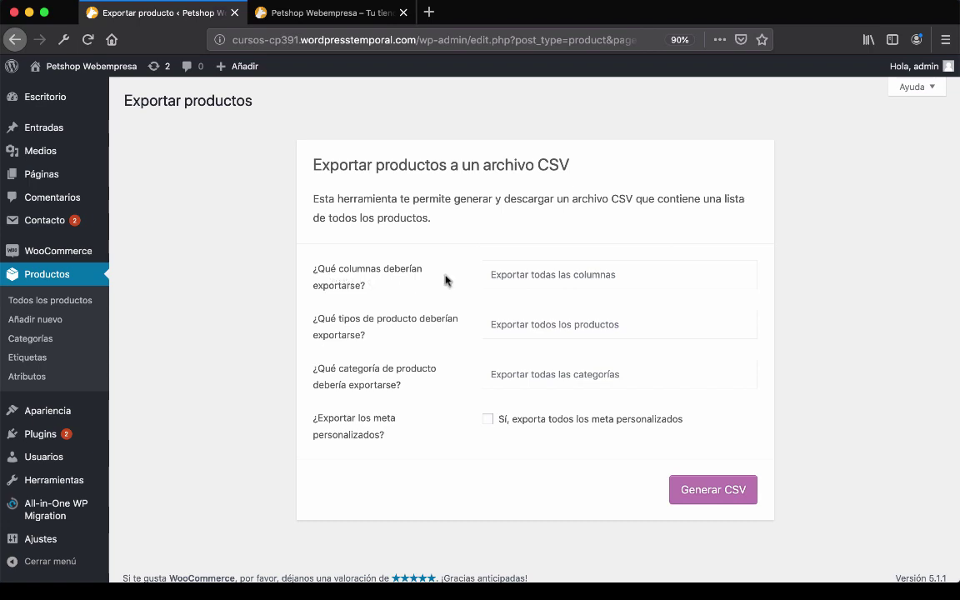
# Examine which product columns can be chosen for the export, without selecting any
pyautogui.click(520, 274)
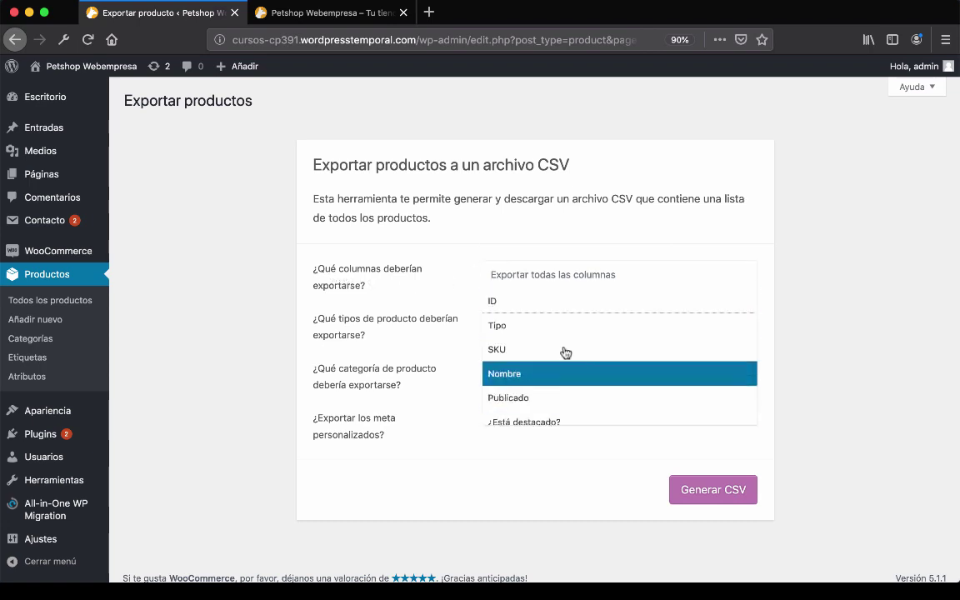
pyautogui.scroll(-5, 567, 337)
pyautogui.scroll(5, 568, 336)
pyautogui.click(602, 248)
# Generate the product CSV with all columns, products and categories, without custom meta, and open it in Numbers
pyautogui.scroll(-1, 527, 263)
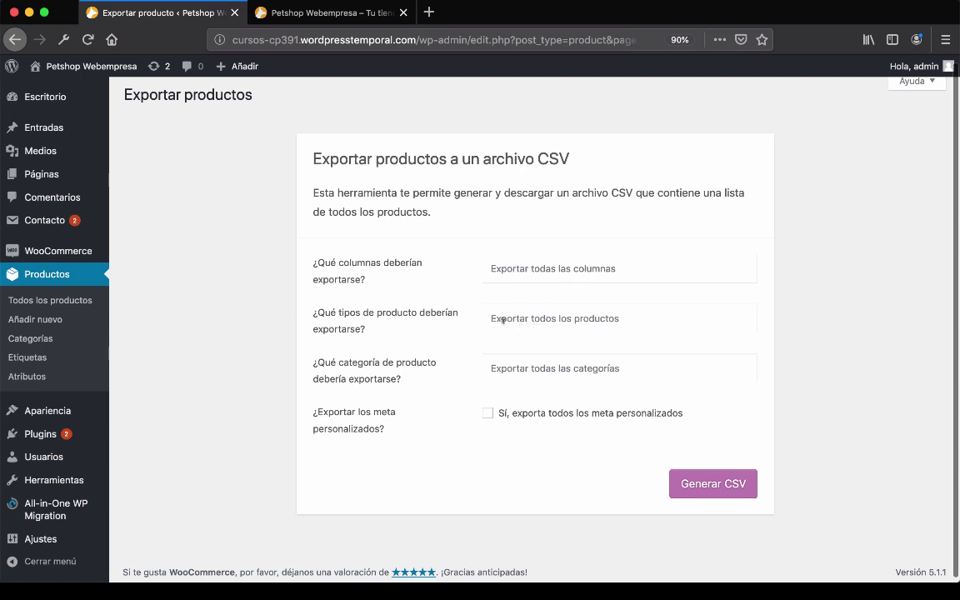
pyautogui.scroll(-1, 503, 320)
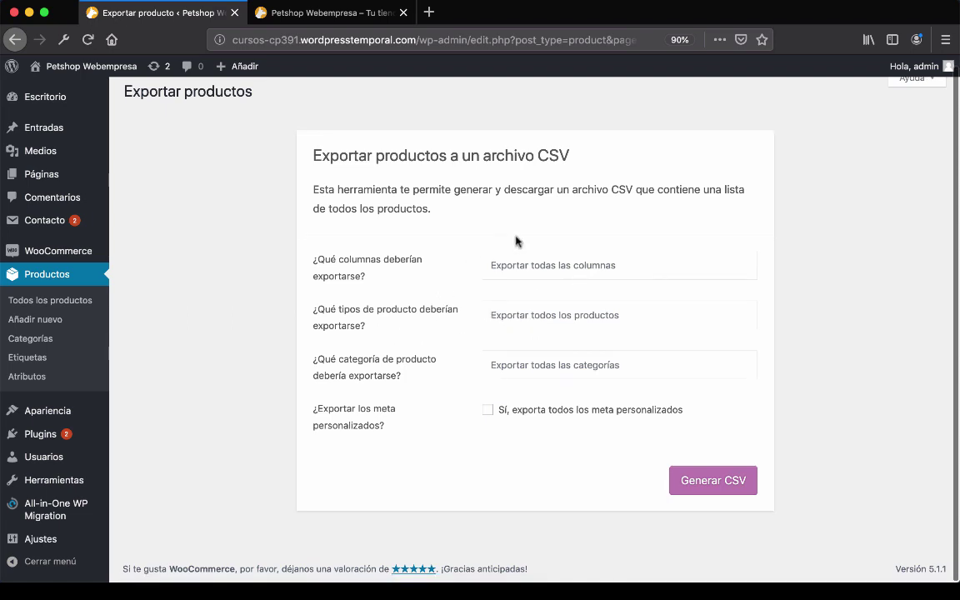
pyautogui.scroll(1, 517, 250)
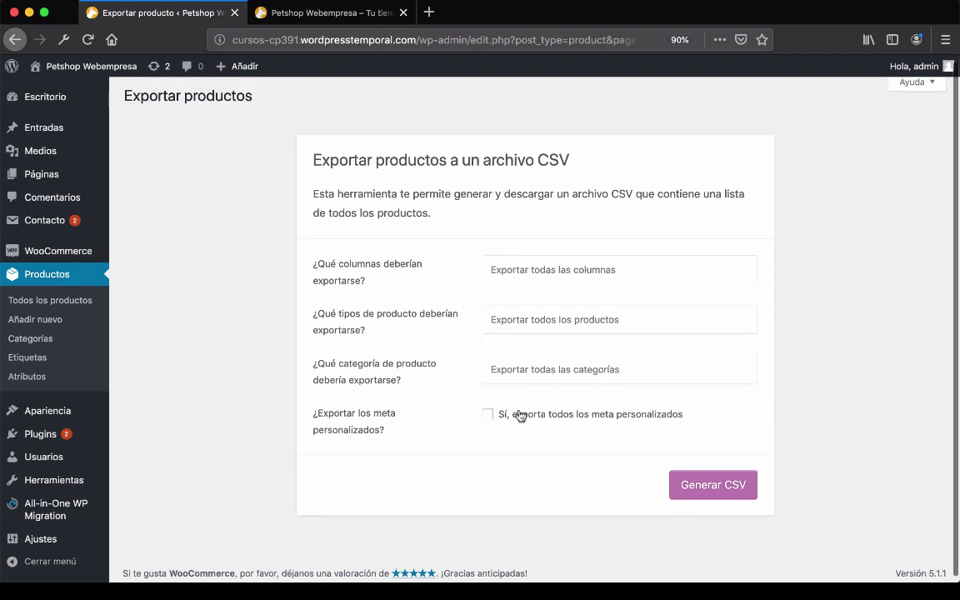
pyautogui.click(714, 490)
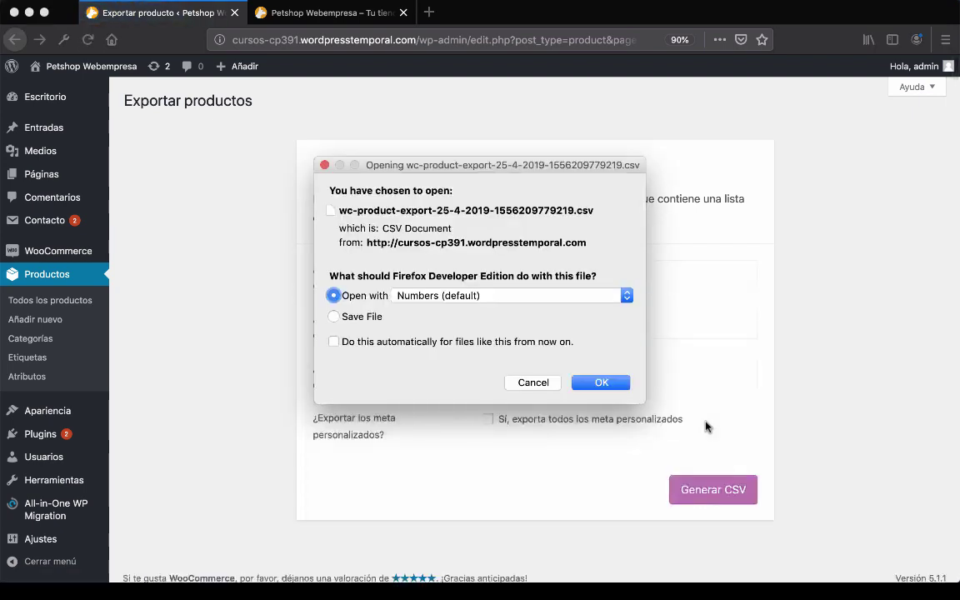
pyautogui.click(585, 382)
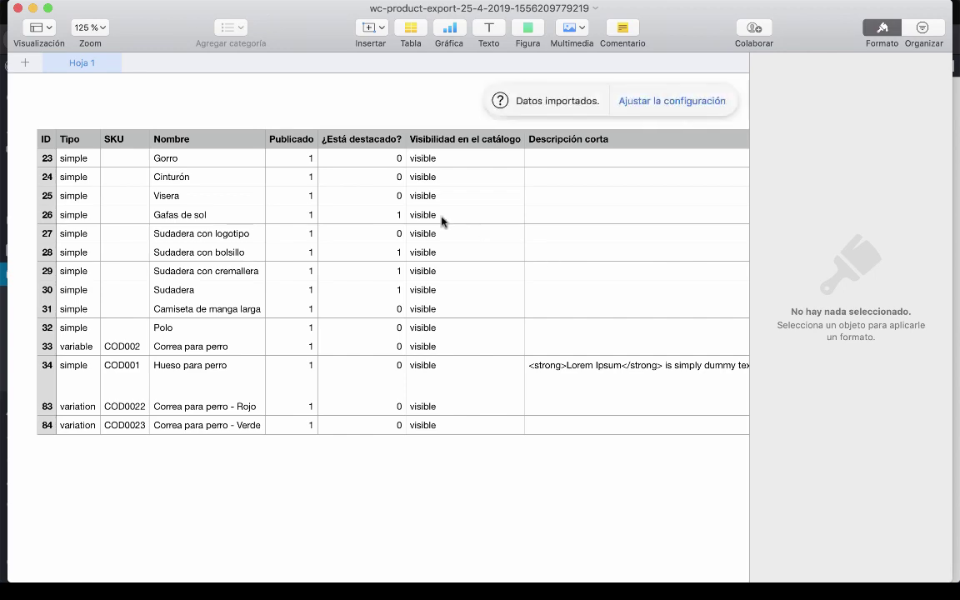
# Examine the type, SKU, name, featured and catalogue visibility columns of the exported products
pyautogui.click(458, 219)
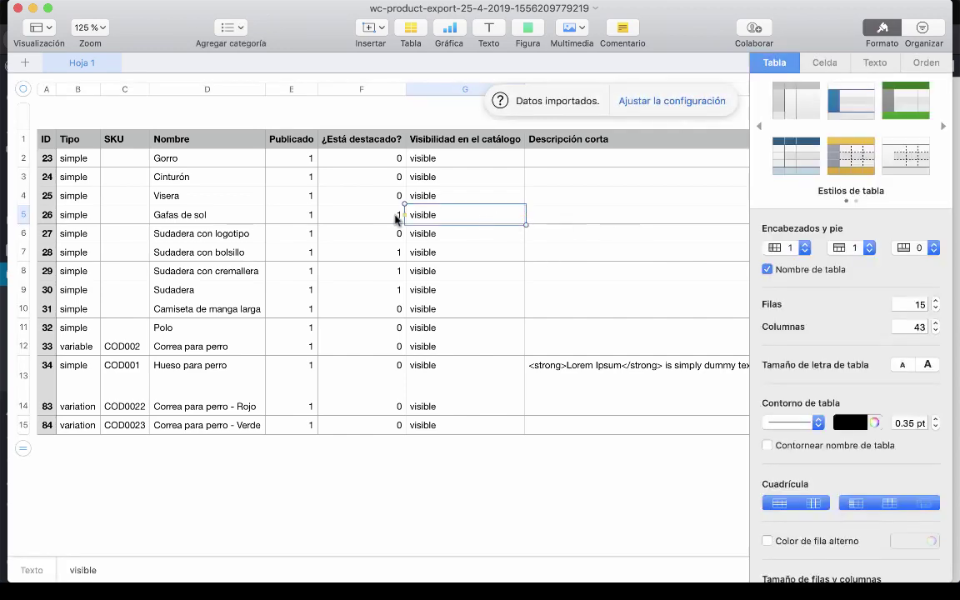
pyautogui.click(338, 231)
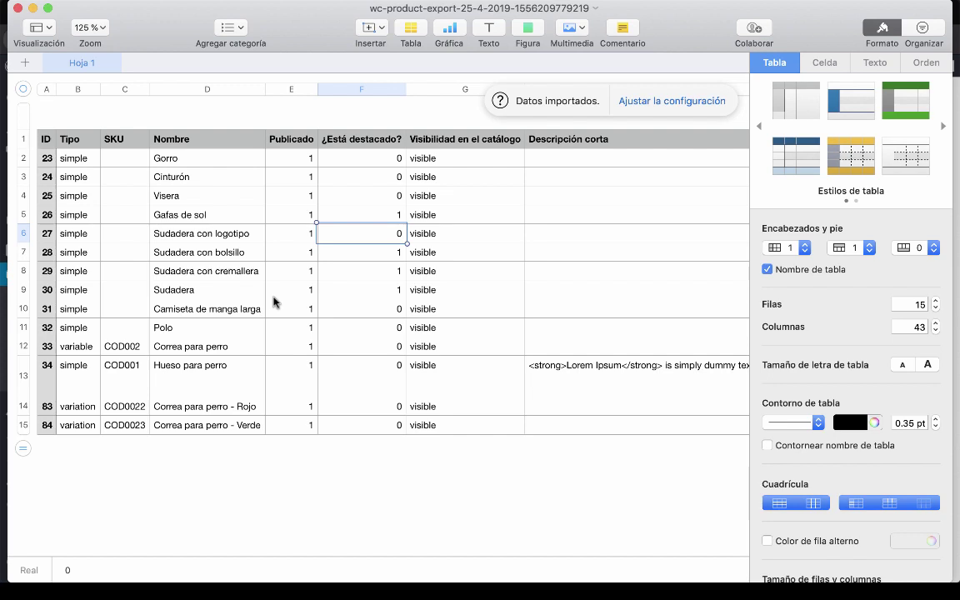
pyautogui.click(245, 243)
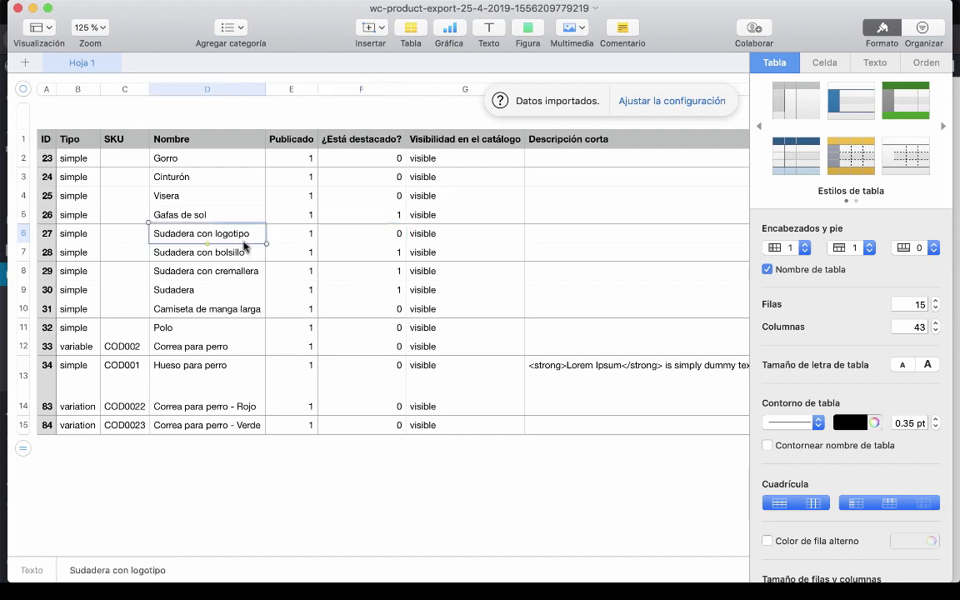
pyautogui.click(350, 238)
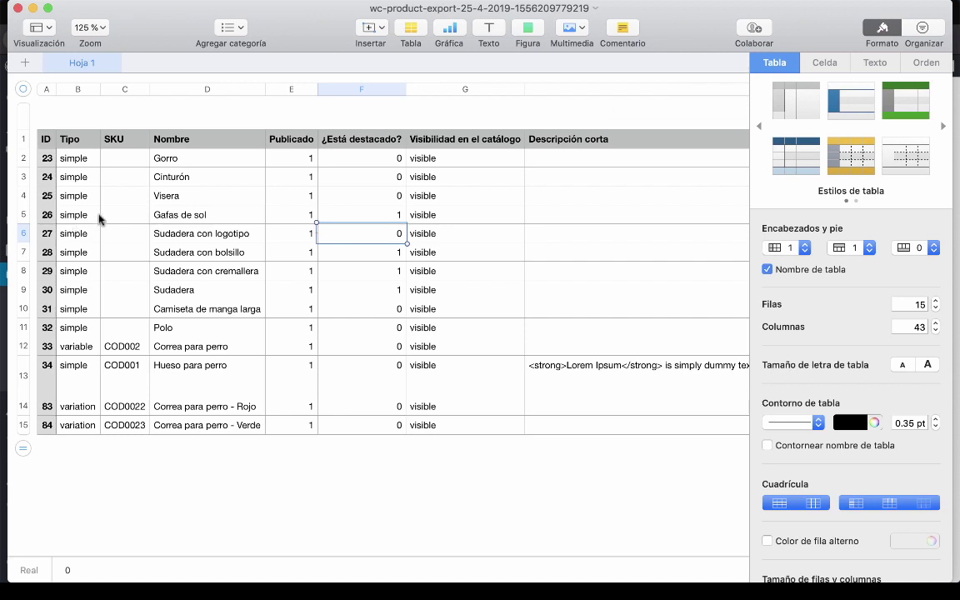
pyautogui.press('Left')
pyautogui.press('Left')
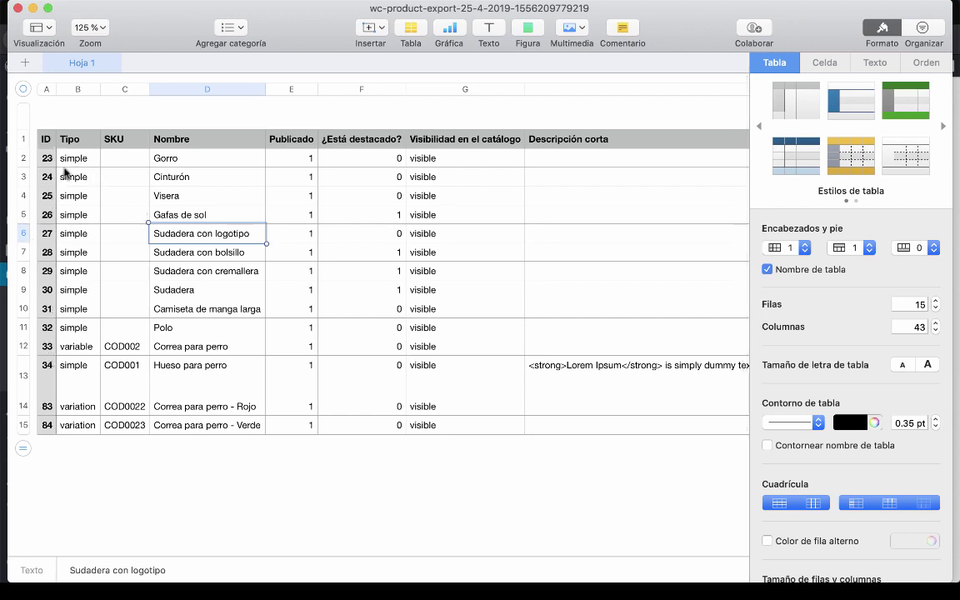
pyautogui.click(78, 314)
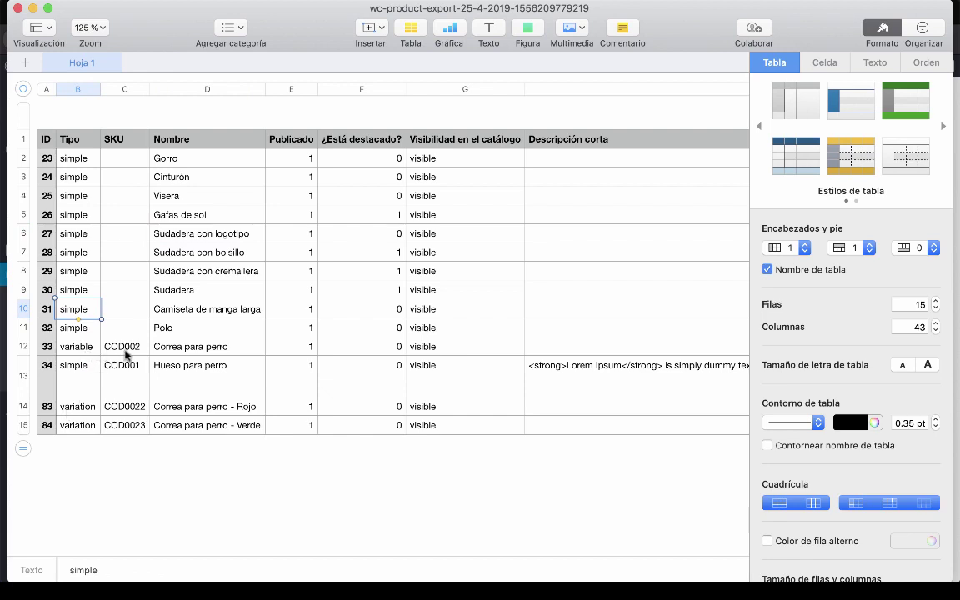
pyautogui.click(128, 351)
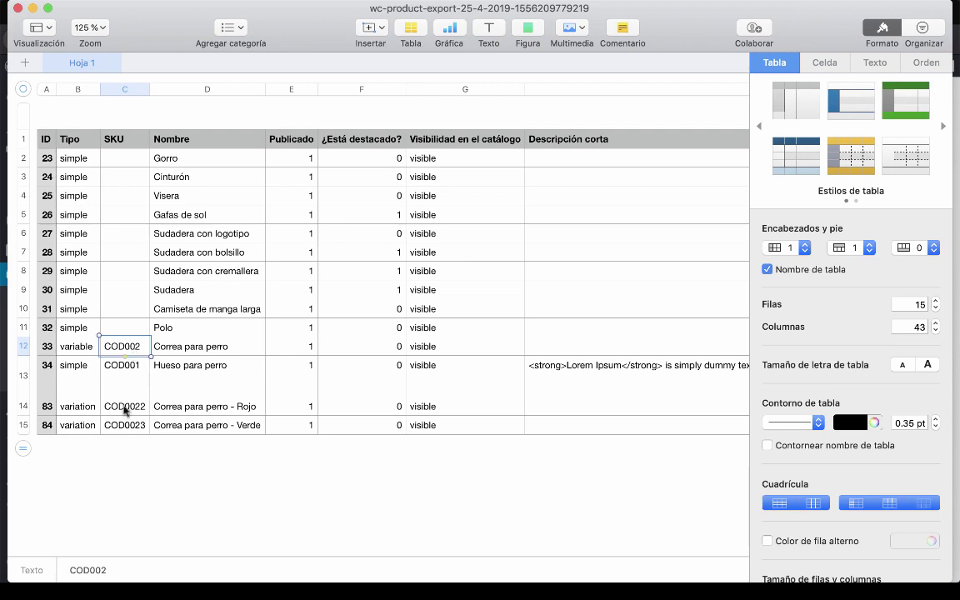
pyautogui.click(131, 424)
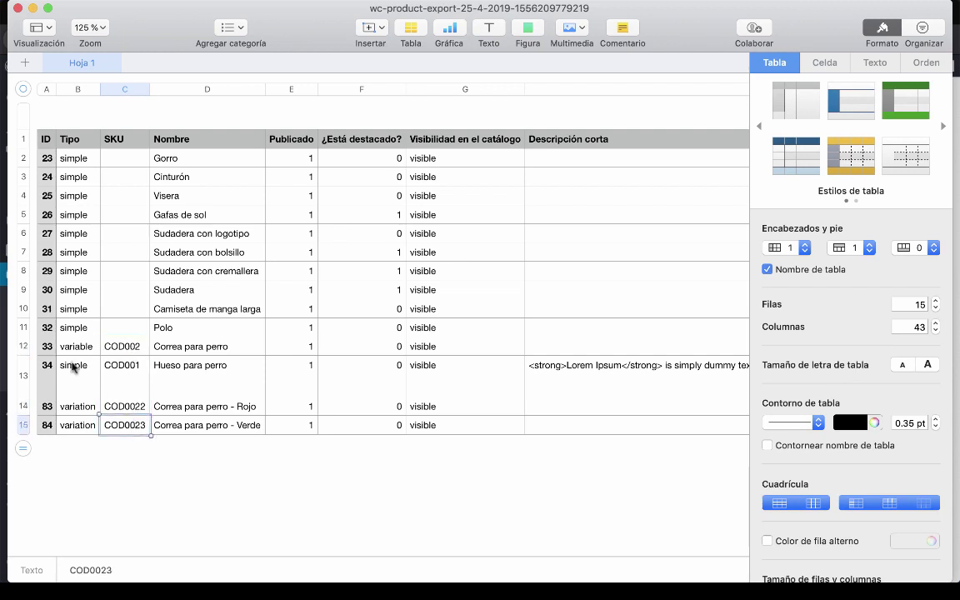
pyautogui.click(74, 367)
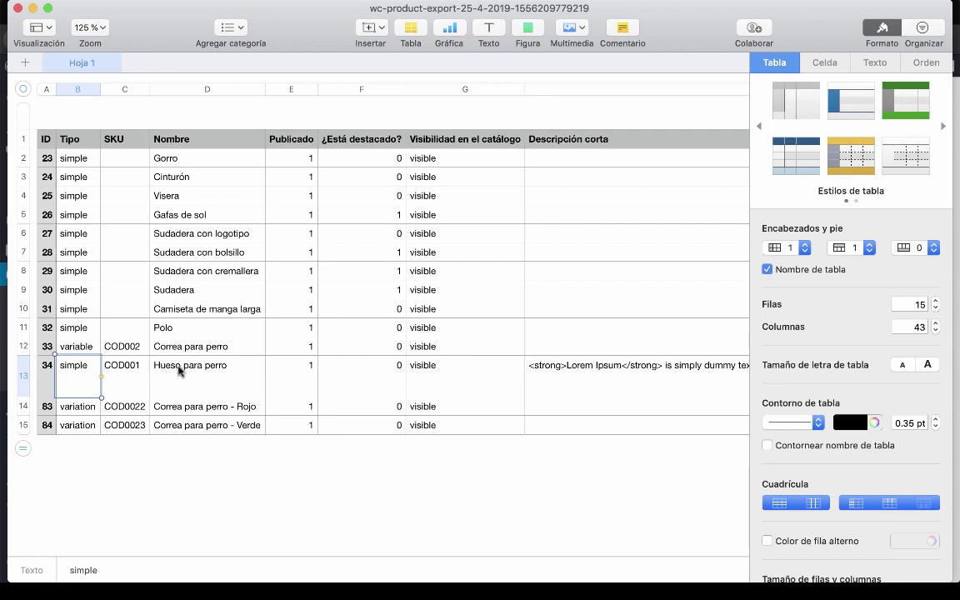
pyautogui.moveTo(196, 327); pyautogui.dragTo(83, 158)
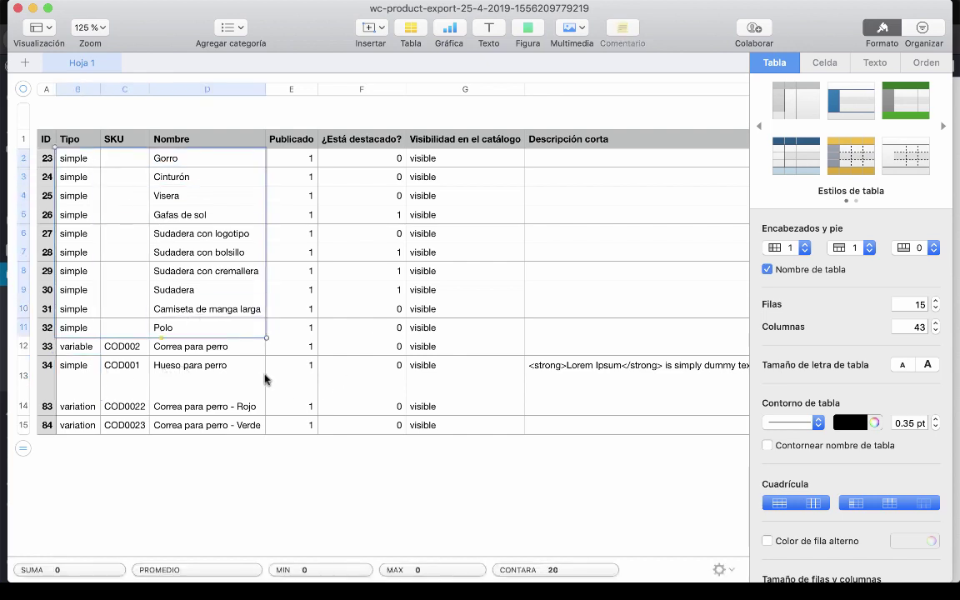
# Examine the description, sale date, tax and inventory columns, including the stock quantities in the last three rows
pyautogui.hscroll(10, 321, 377)
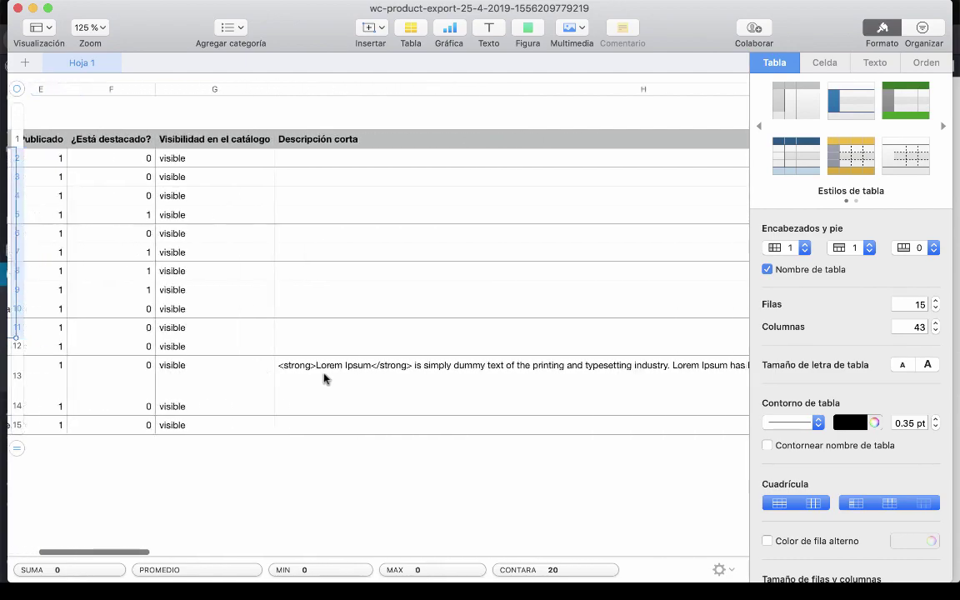
pyautogui.hscroll(15, 323, 377)
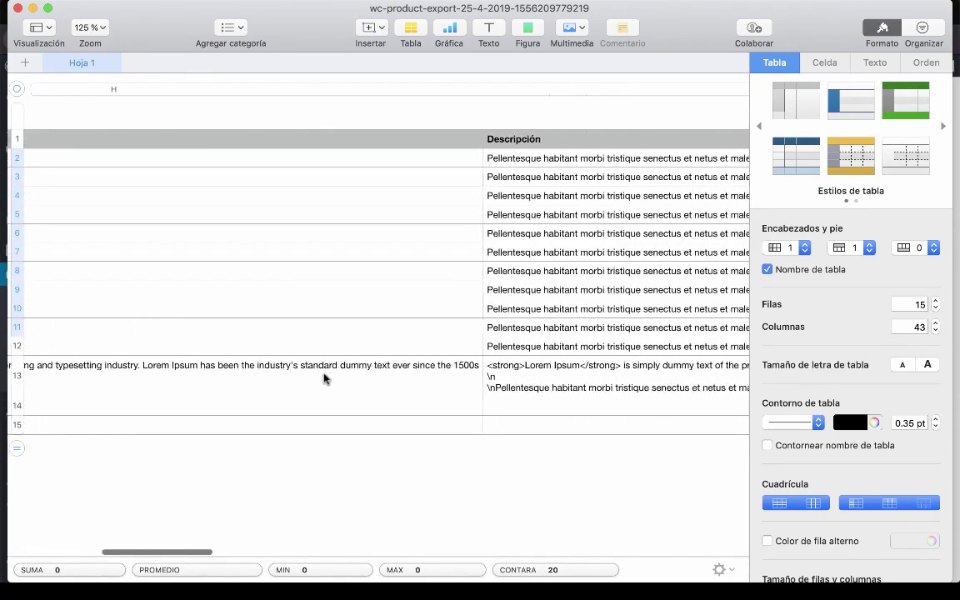
pyautogui.hscroll(10, 323, 378)
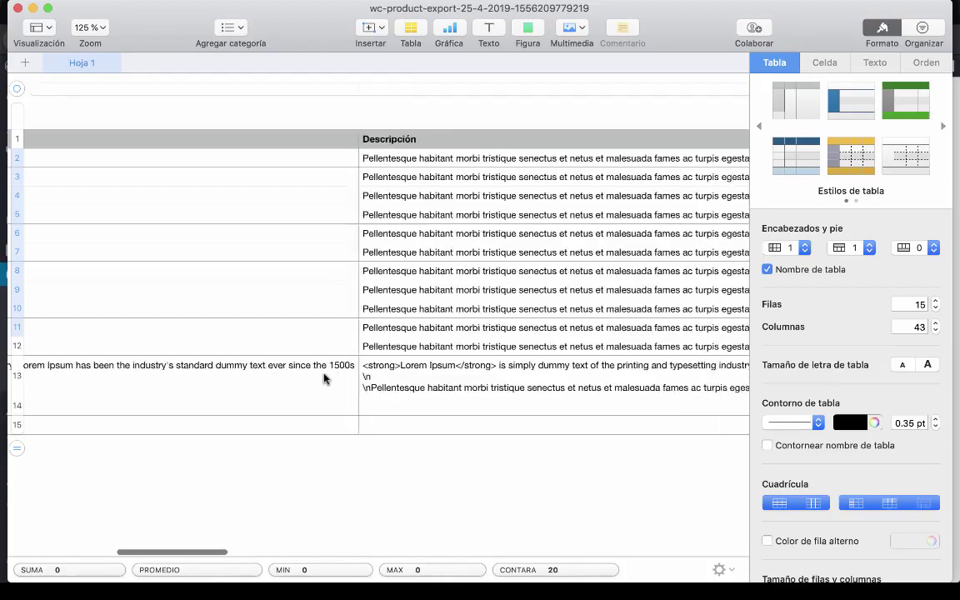
pyautogui.hscroll(20, 323, 377)
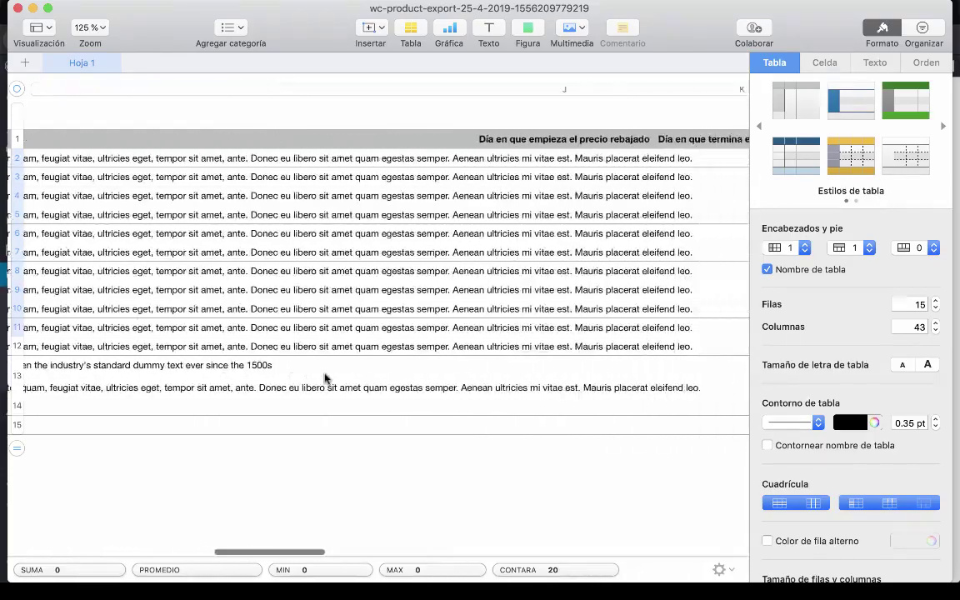
pyautogui.hscroll(20, 325, 377)
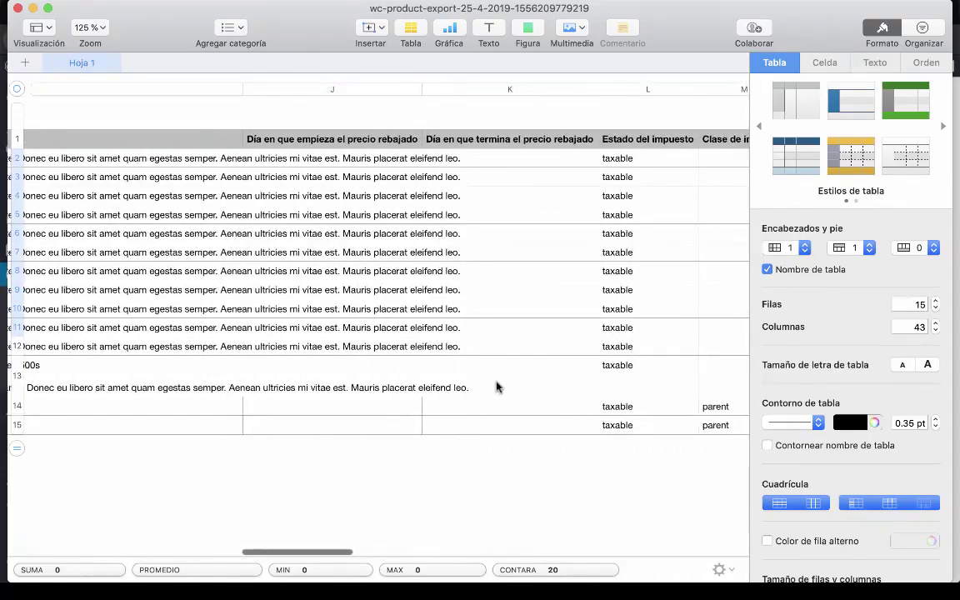
pyautogui.hscroll(20, 496, 386)
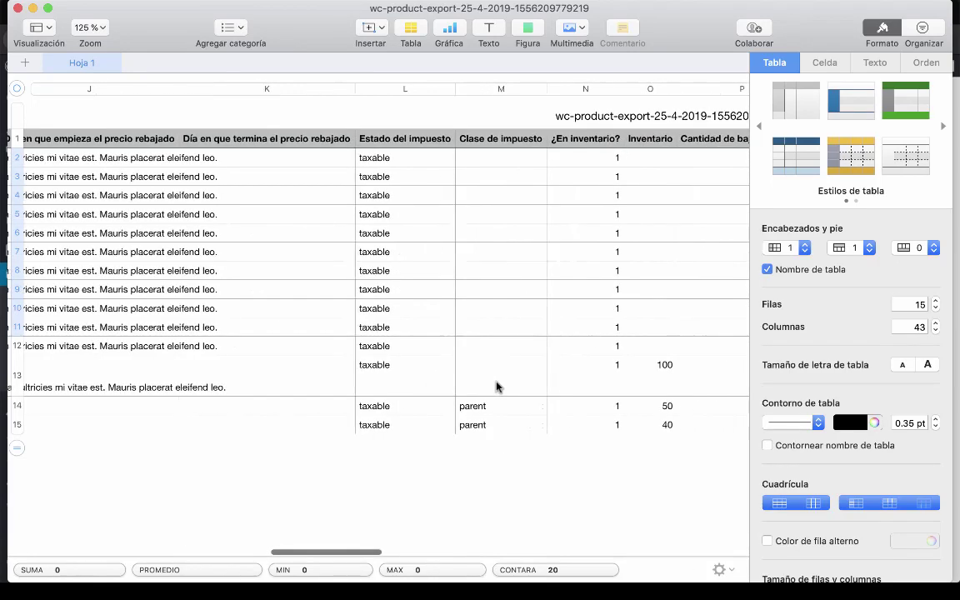
pyautogui.hscroll(15, 496, 387)
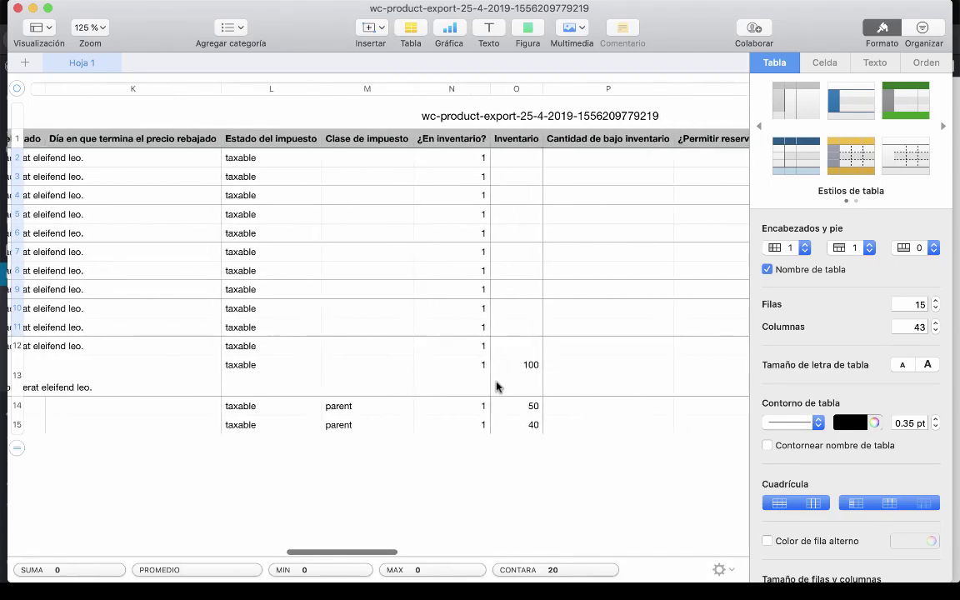
pyautogui.hscroll(13, 497, 386)
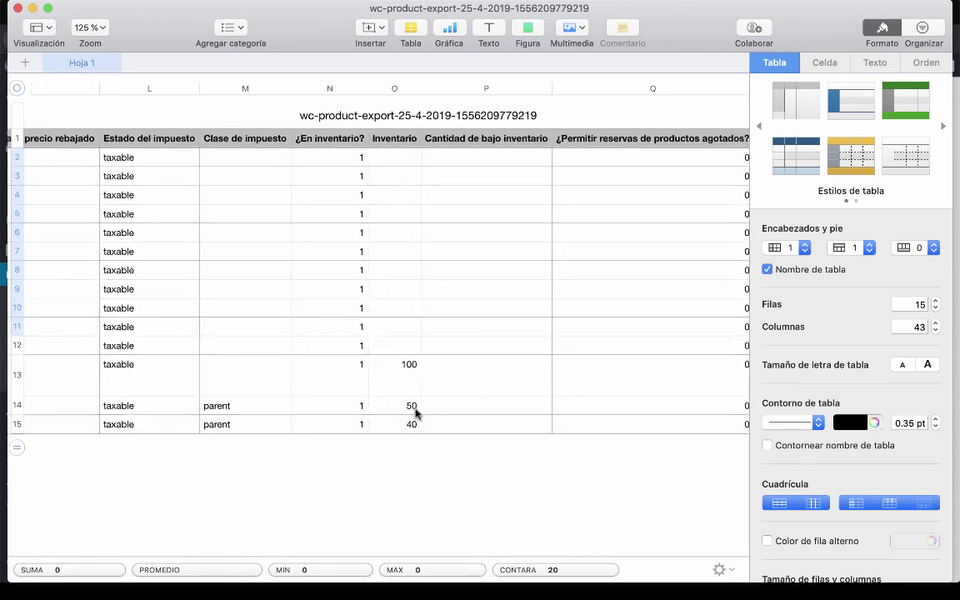
pyautogui.moveTo(403, 366); pyautogui.dragTo(411, 424)
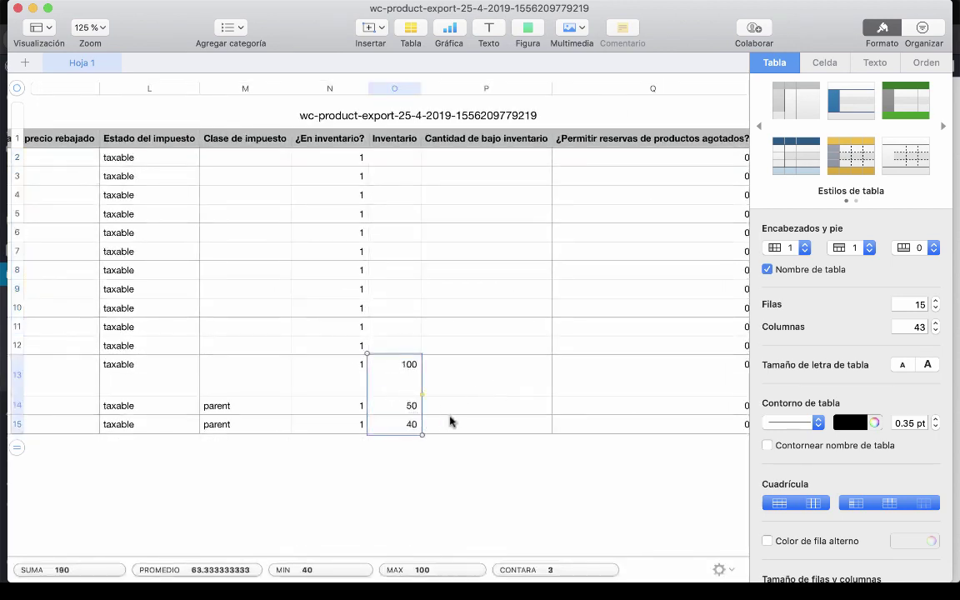
pyautogui.click(464, 389)
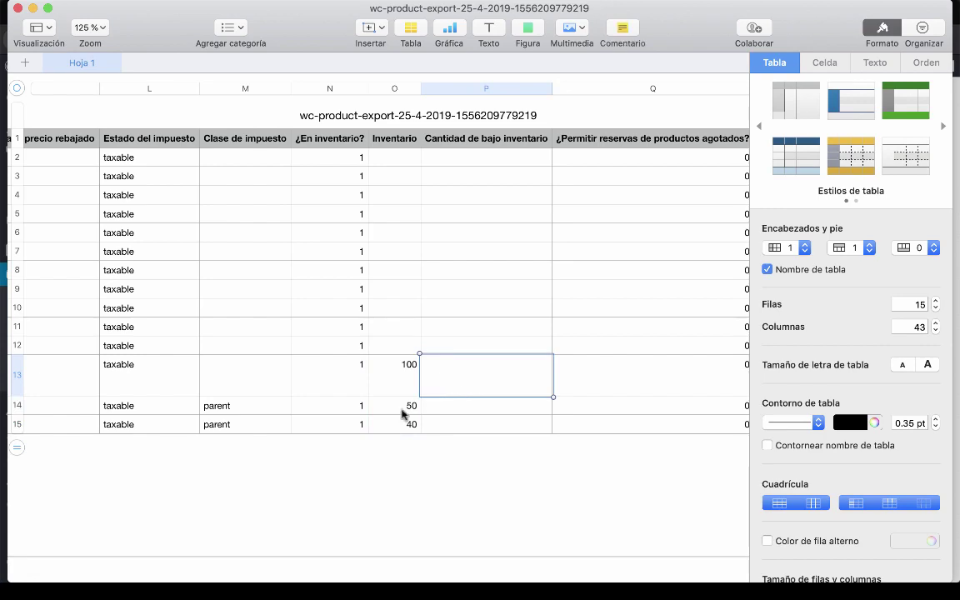
pyautogui.click(410, 424)
pyautogui.click(400, 386)
# Examine the backorder, weight, dimensions, customer review, price and category columns of the exported products
pyautogui.hscroll(5, 443, 388)
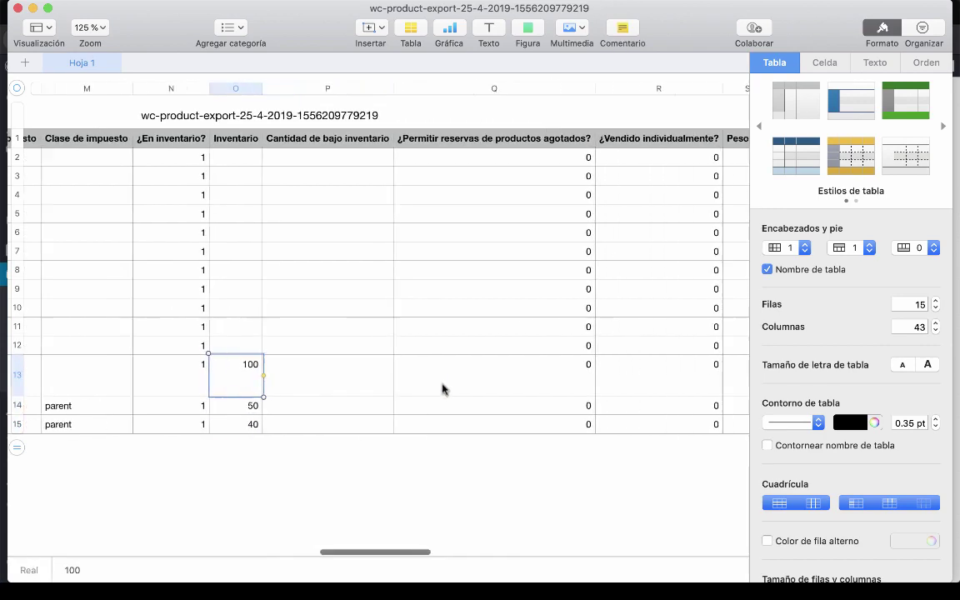
pyautogui.hscroll(3, 443, 389)
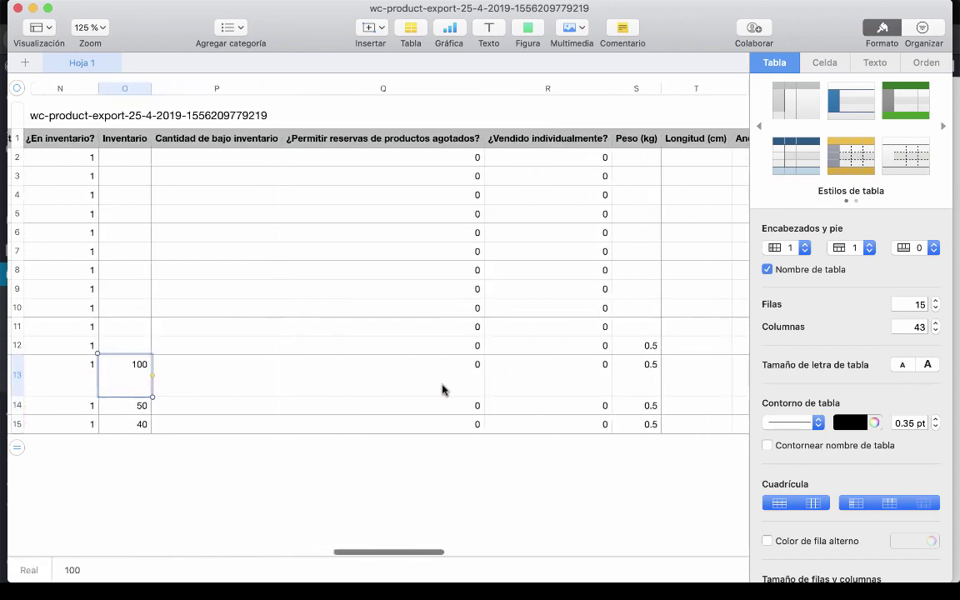
pyautogui.hscroll(10, 633, 359)
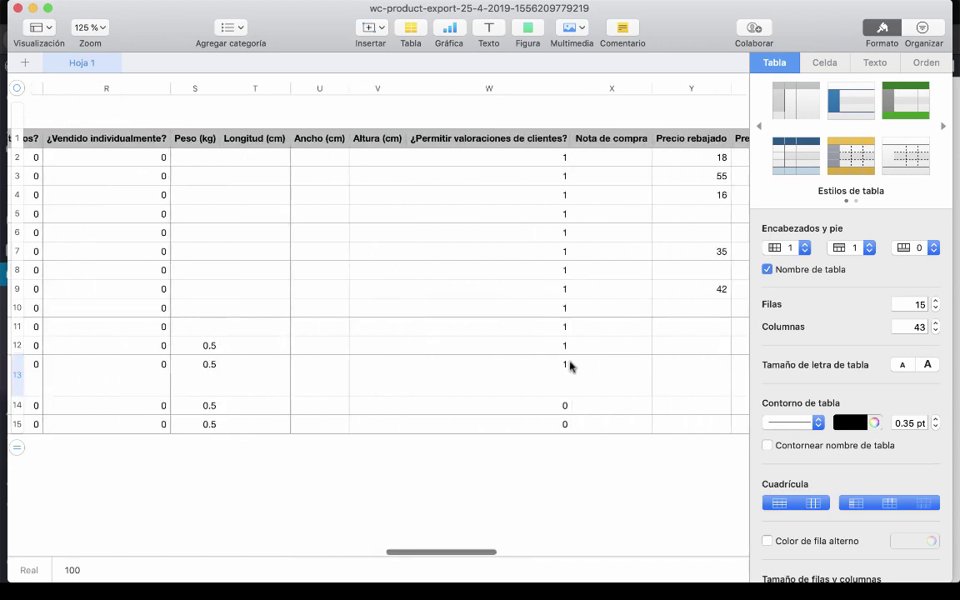
pyautogui.scroll(-1, 567, 366)
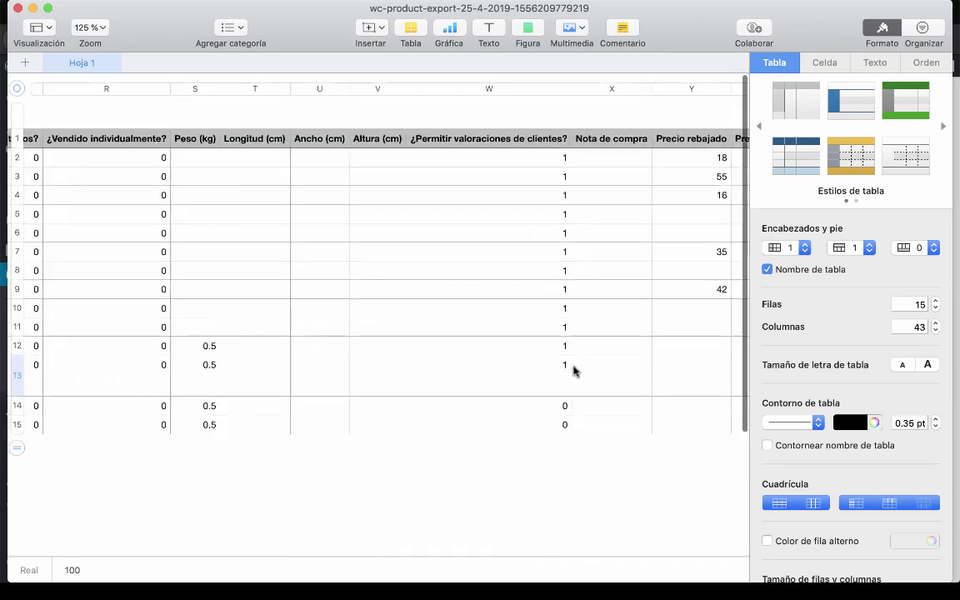
pyautogui.hscroll(5, 621, 368)
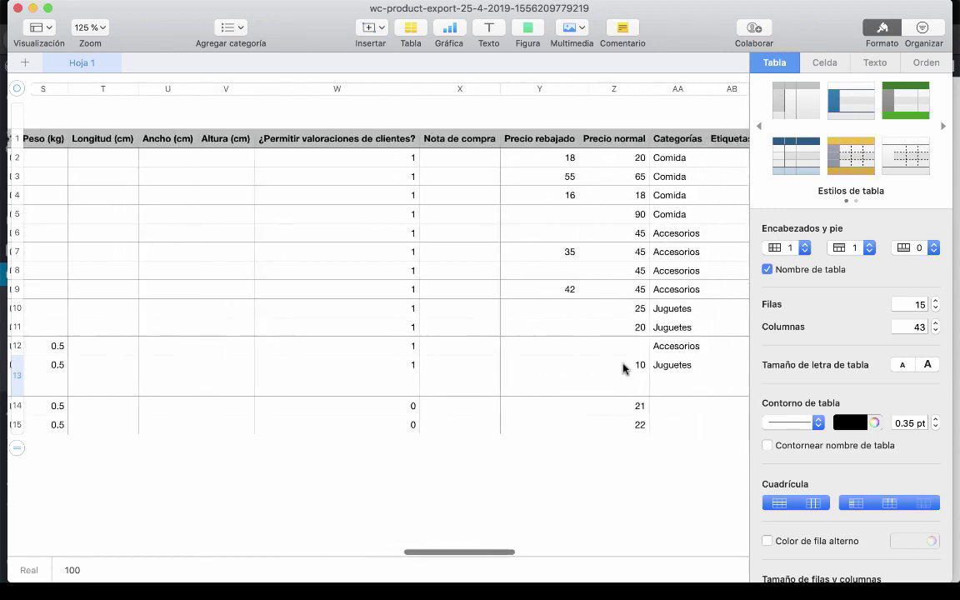
pyautogui.hscroll(3, 623, 368)
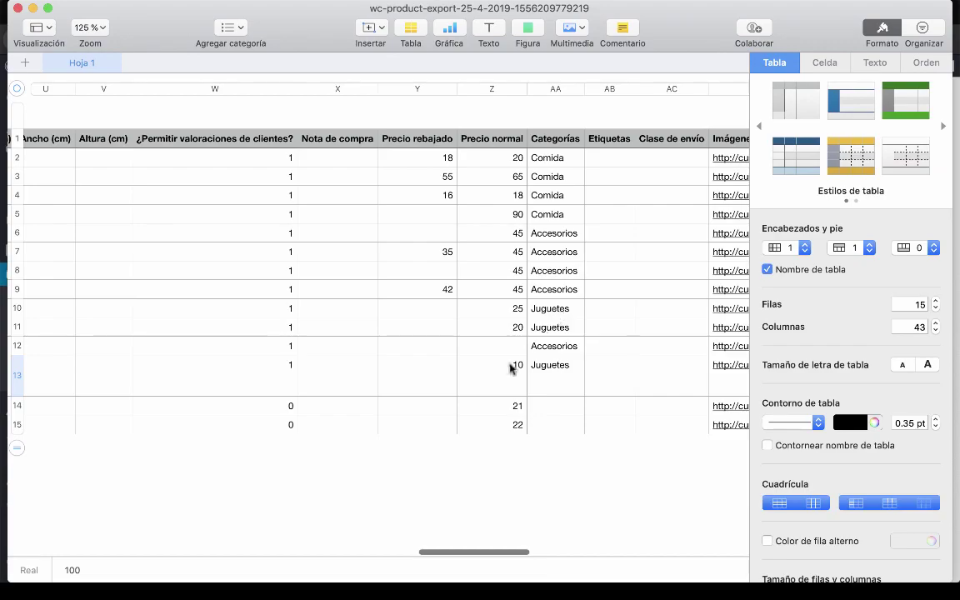
# Check the type of the two variation rows, then follow those rows through the inventory, review permission and price columns
pyautogui.hscroll(-10, 499, 371)
pyautogui.hscroll(-5, 492, 364)
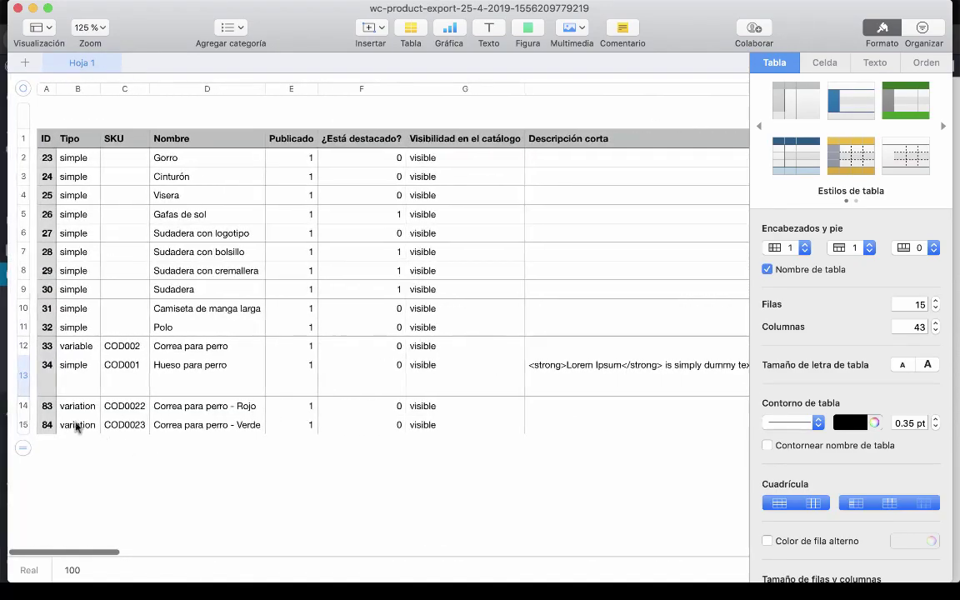
pyautogui.moveTo(72, 413); pyautogui.dragTo(75, 427)
pyautogui.hscroll(10, 272, 405)
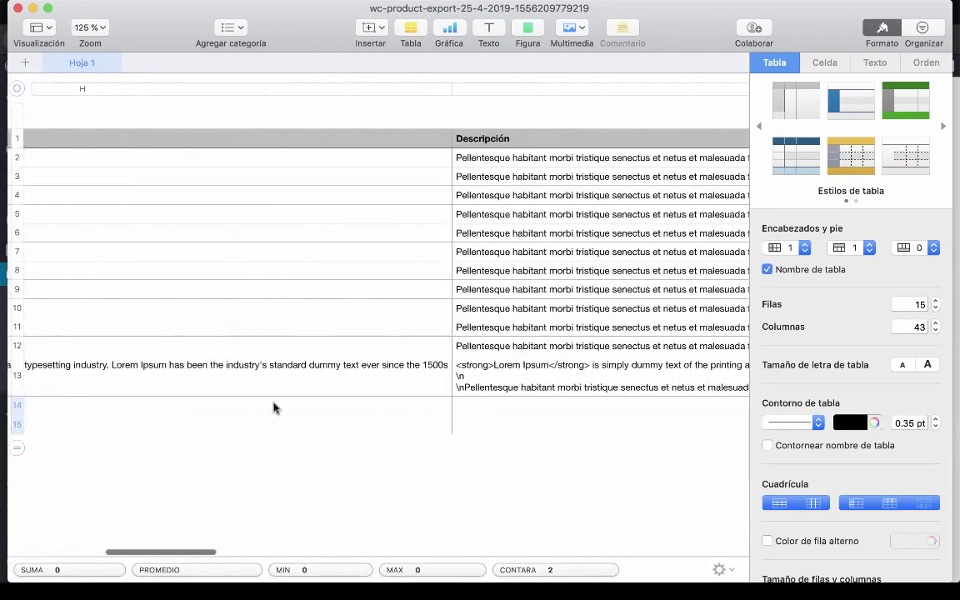
pyautogui.hscroll(10, 275, 406)
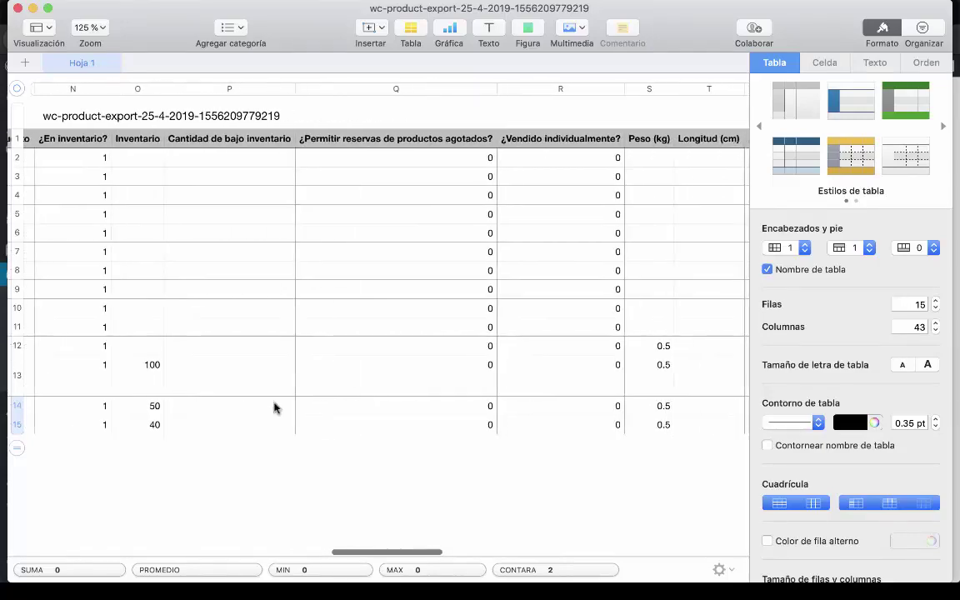
pyautogui.hscroll(6, 275, 407)
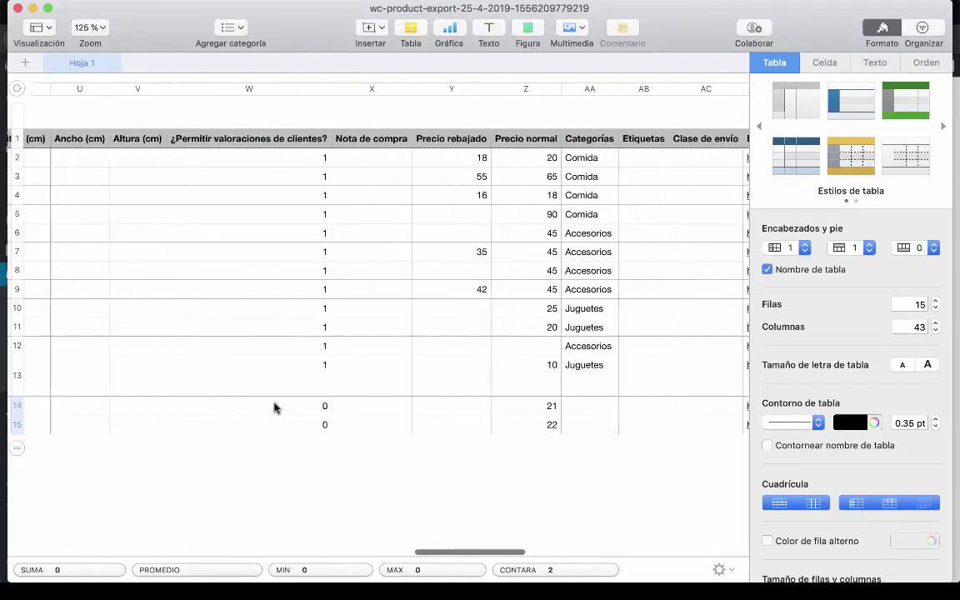
pyautogui.hscroll(8, 275, 406)
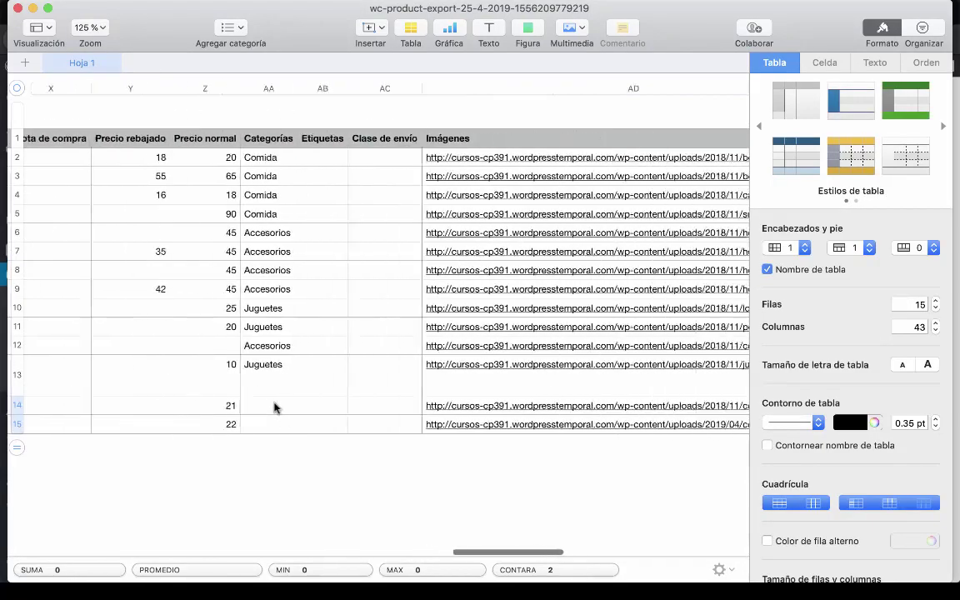
# Examine the image URLs and the parent SKU cells in the Superior column of the two variation rows
pyautogui.hscroll(5, 275, 407)
pyautogui.hscroll(-10, 275, 406)
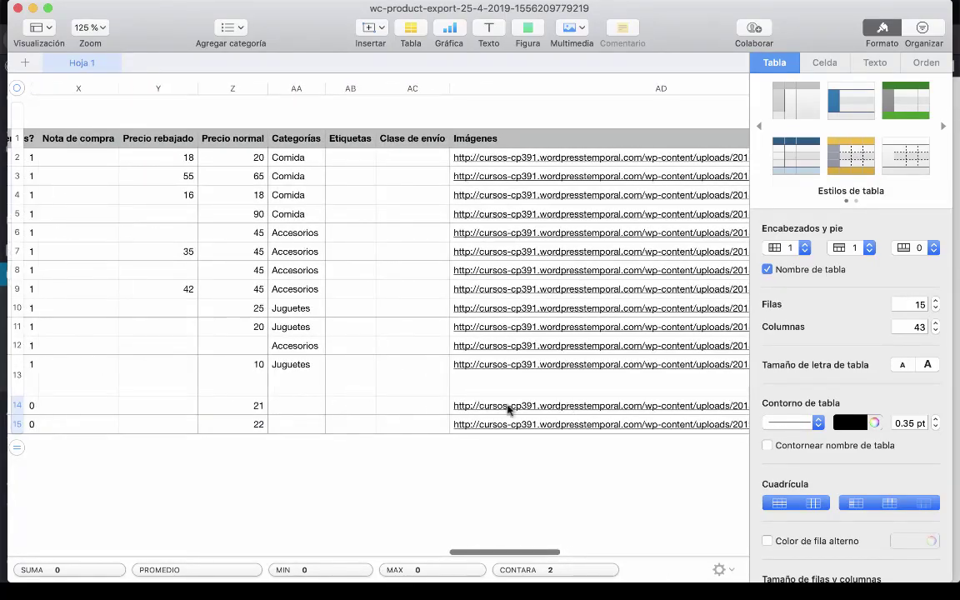
pyautogui.hscroll(3, 504, 409)
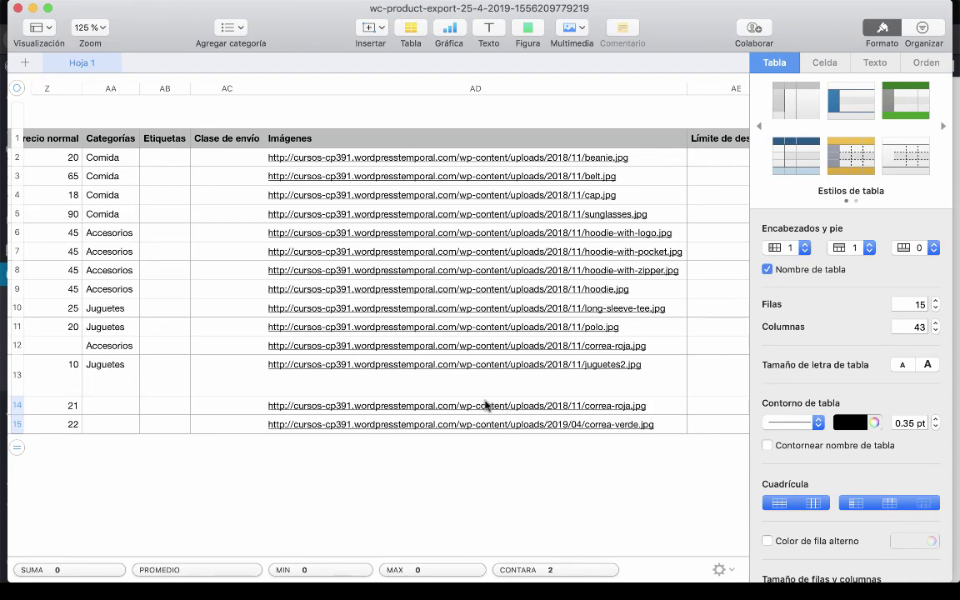
pyautogui.hscroll(5, 488, 405)
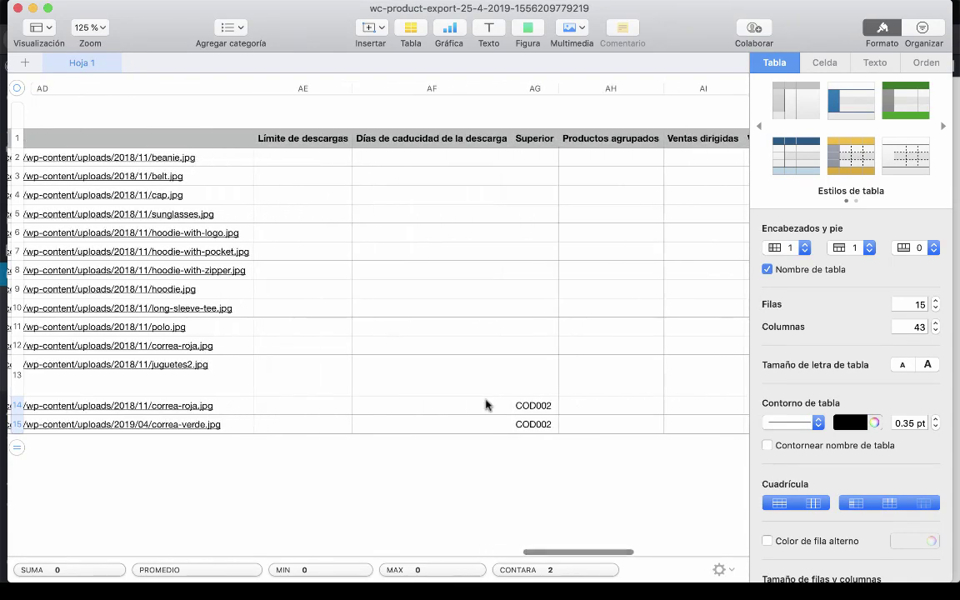
pyautogui.moveTo(509, 405); pyautogui.dragTo(539, 429)
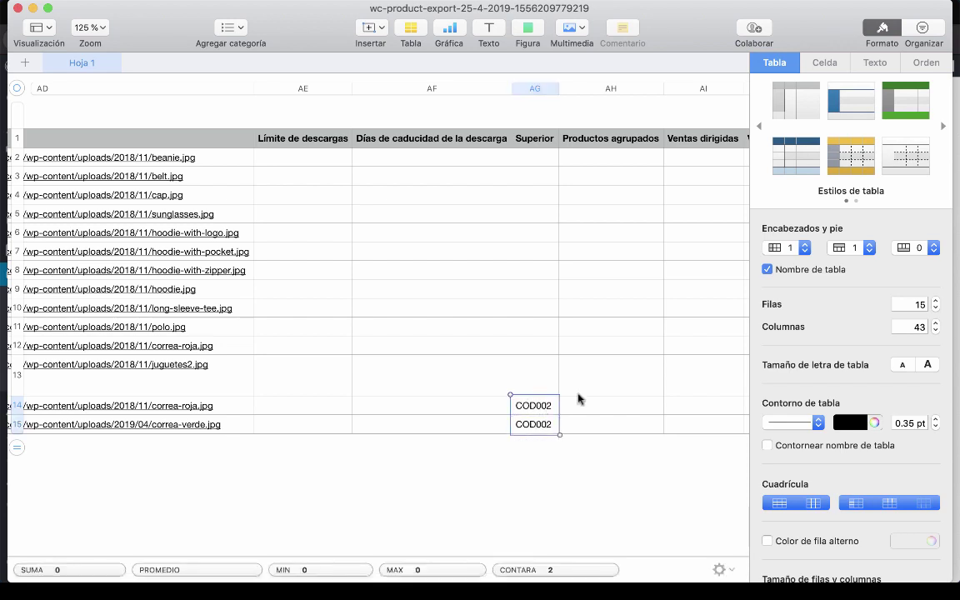
# Compare the variable product's row with its variations in the attribute name and attribute values columns
pyautogui.hscroll(-10, 576, 398)
pyautogui.hscroll(-12, 564, 396)
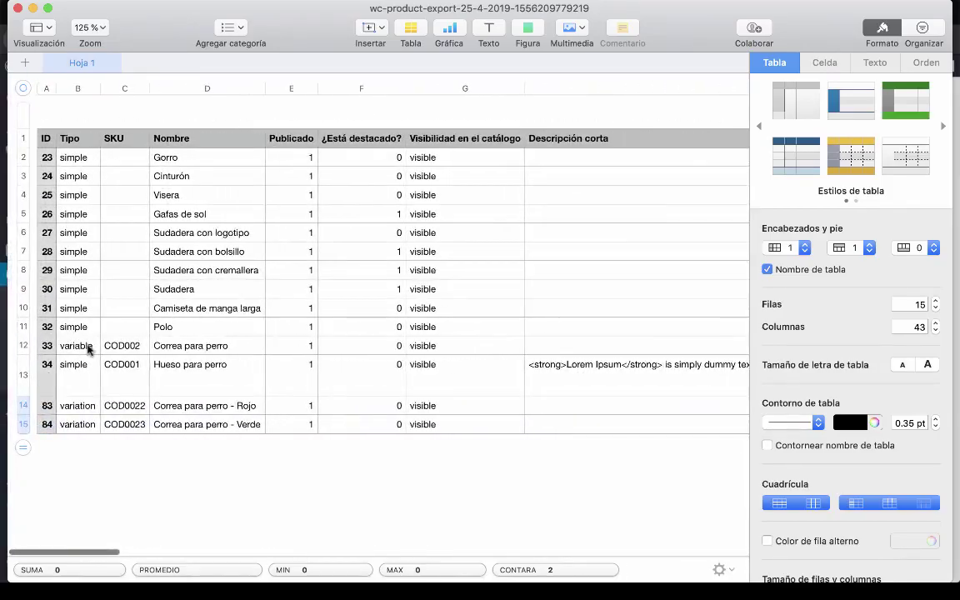
pyautogui.hscroll(15, 165, 353)
pyautogui.hscroll(10, 283, 353)
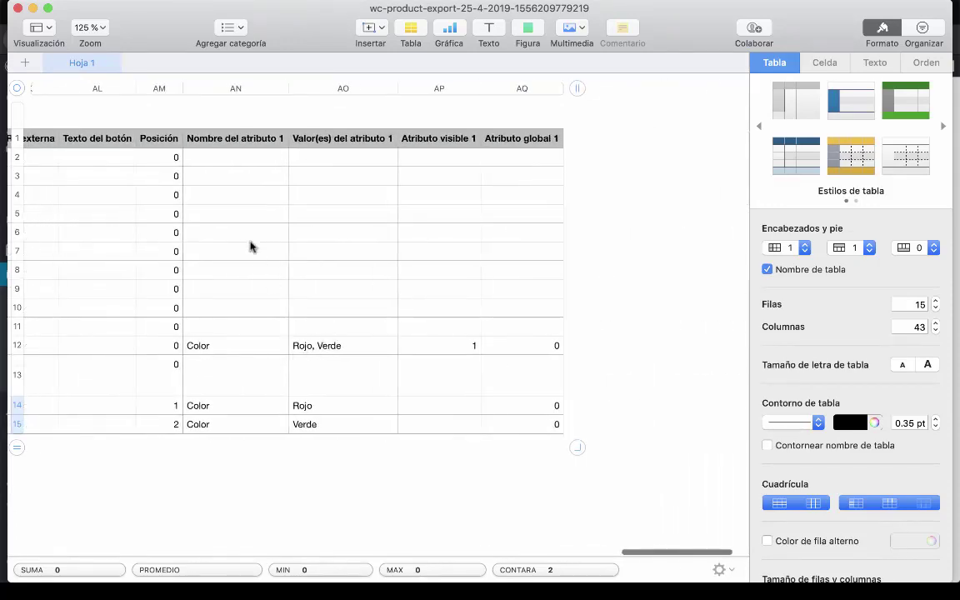
pyautogui.click(233, 342)
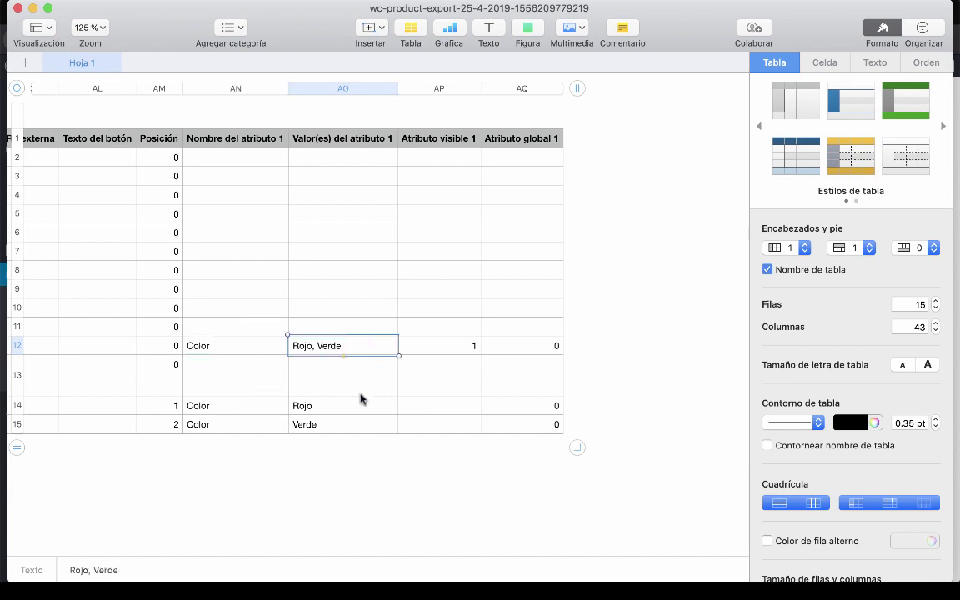
pyautogui.click(333, 408)
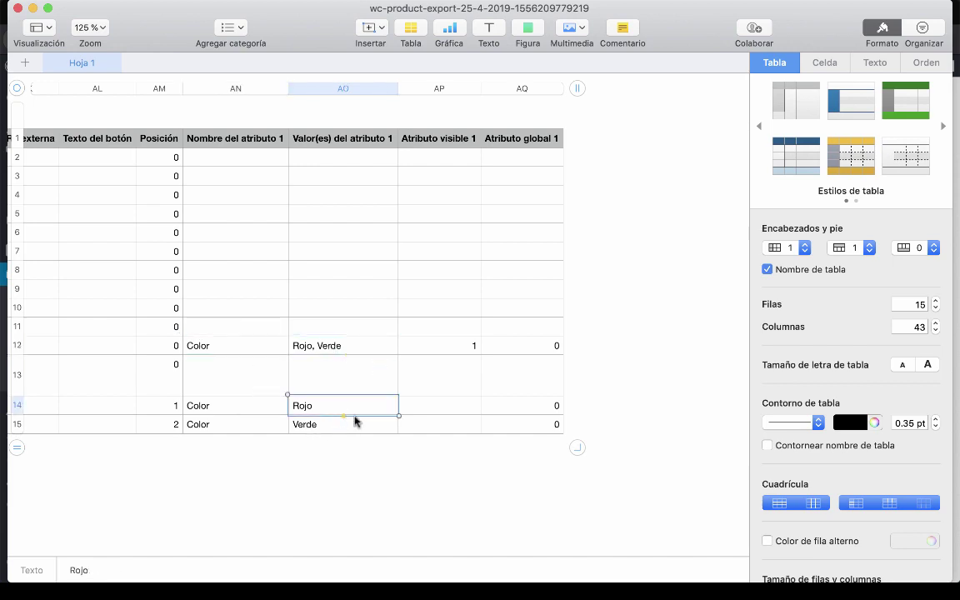
# Look over the exported table again, from descriptions through inventory, prices and images, and return to its first columns
pyautogui.hscroll(-20, 360, 413)
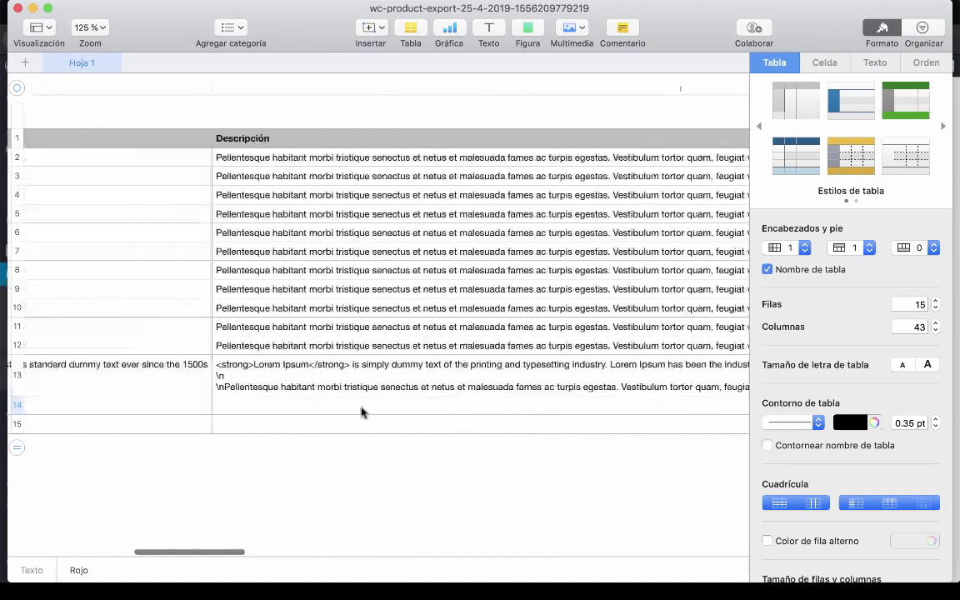
pyautogui.hscroll(-10, 364, 407)
pyautogui.hscroll(8, 462, 253)
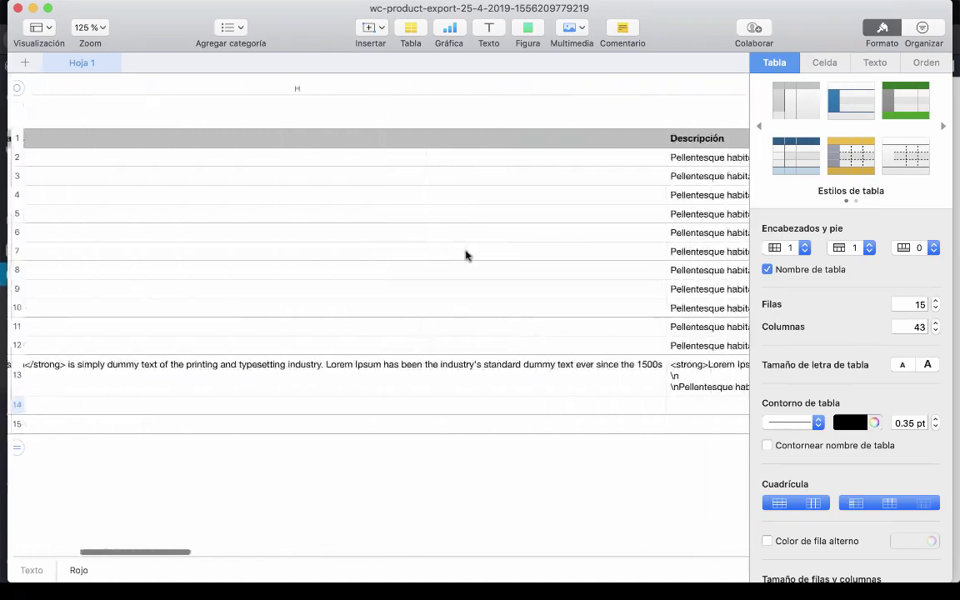
pyautogui.hscroll(15, 464, 255)
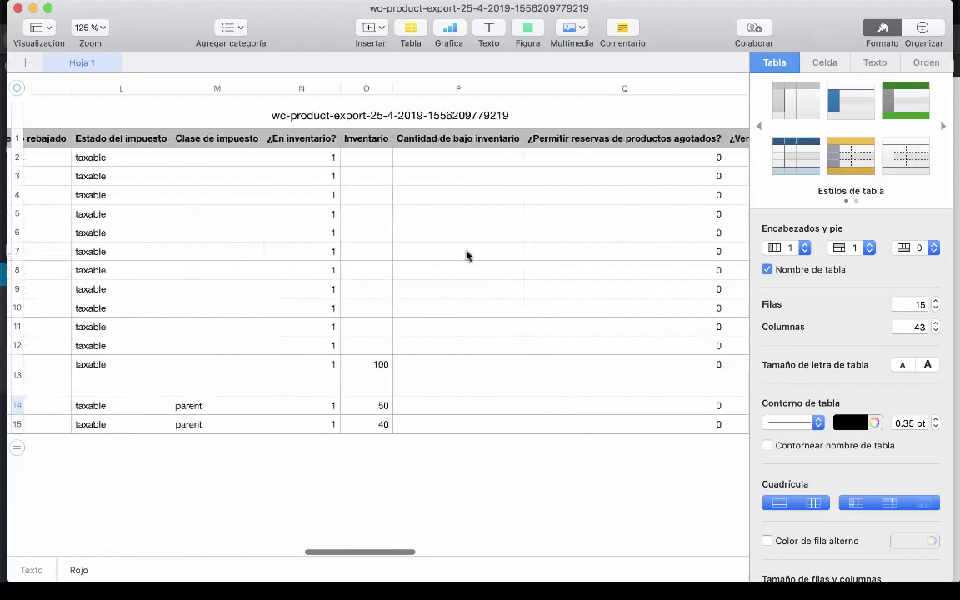
pyautogui.hscroll(15, 465, 255)
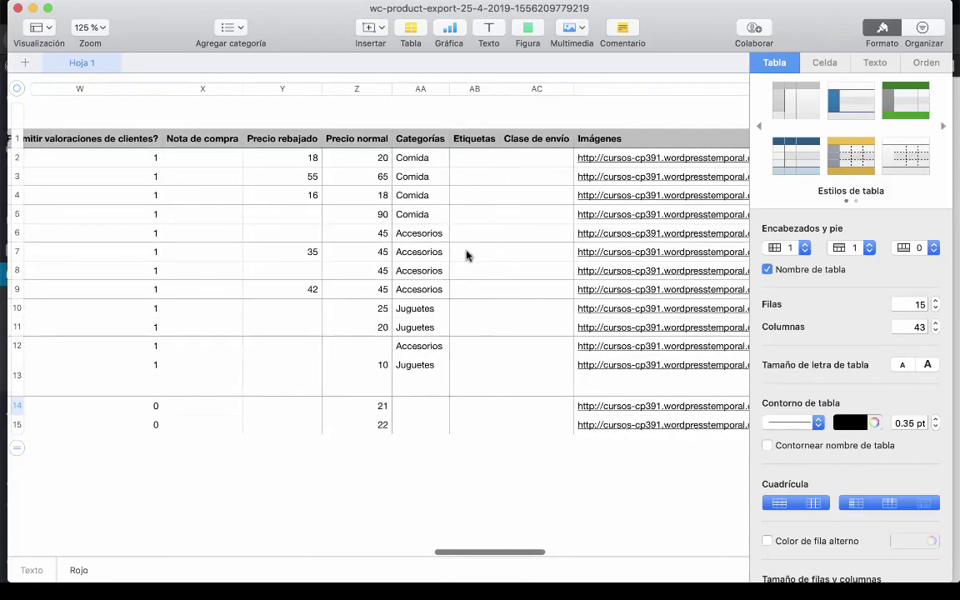
pyautogui.hscroll(3, 466, 255)
pyautogui.hscroll(-15, 483, 258)
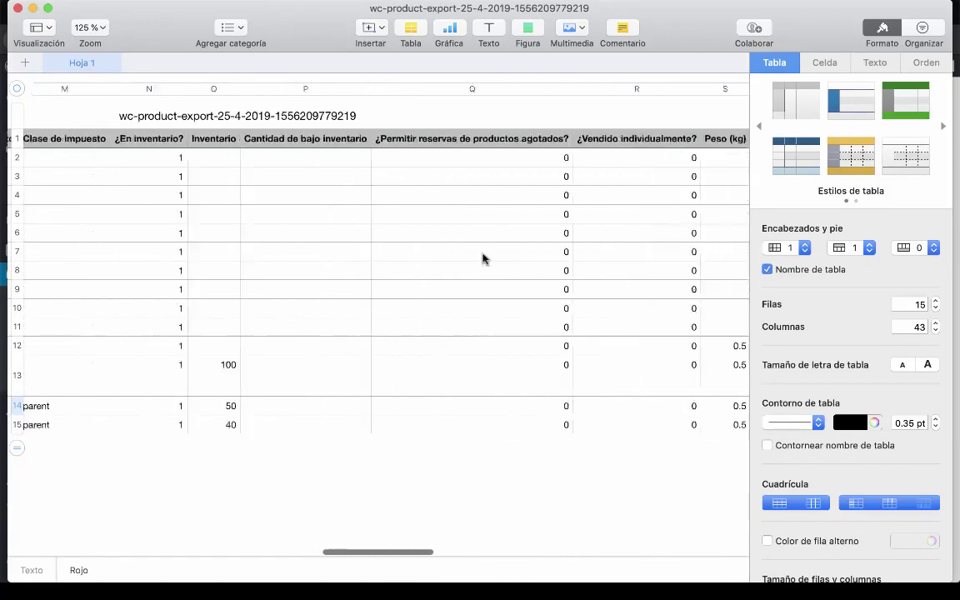
pyautogui.hscroll(-15, 484, 258)
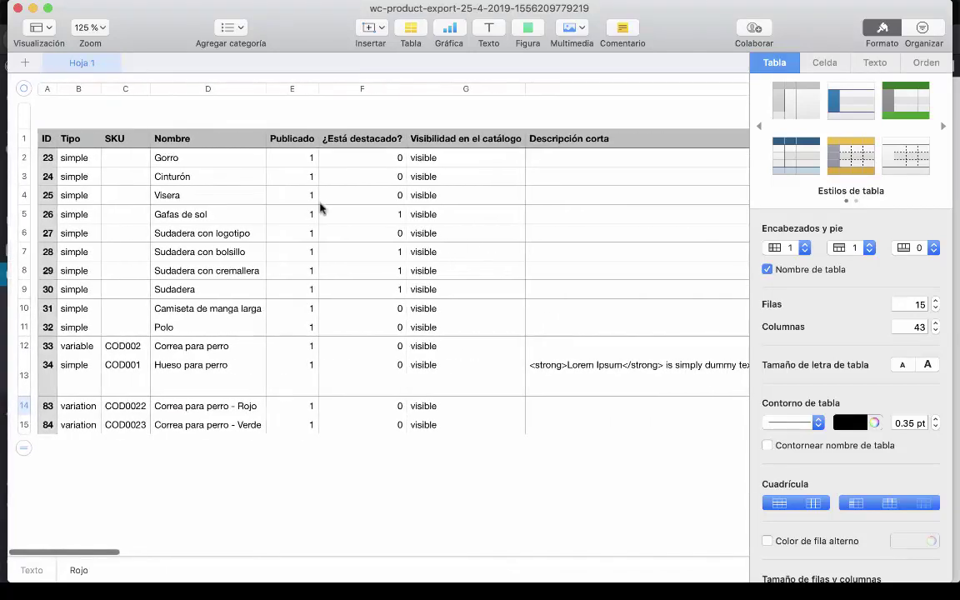
# Switch to the WordPress admin in Firefox, open the media library and start choosing new files to upload
pyautogui.moveTo(3, 125)
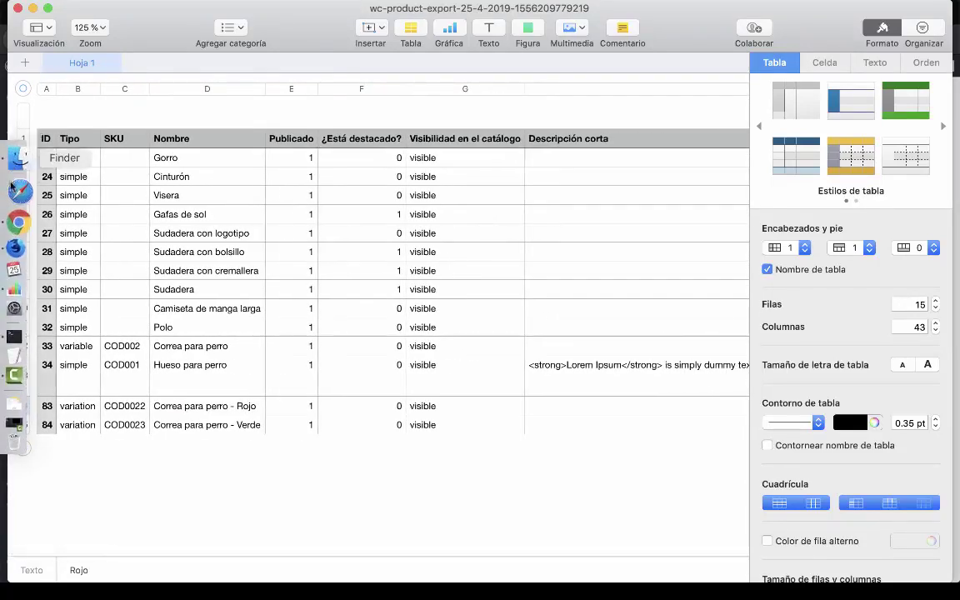
pyautogui.click(20, 226)
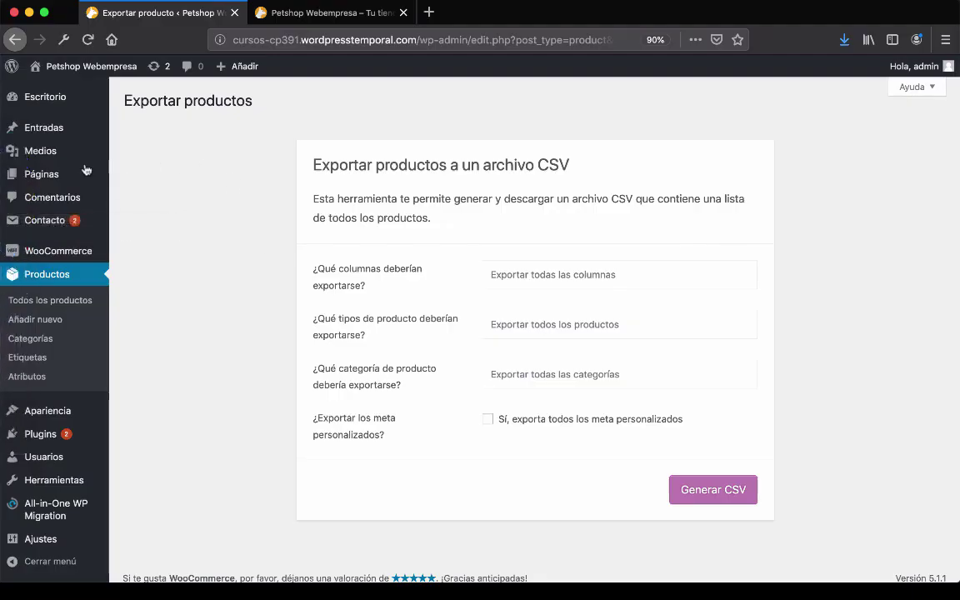
pyautogui.moveTo(59, 157)
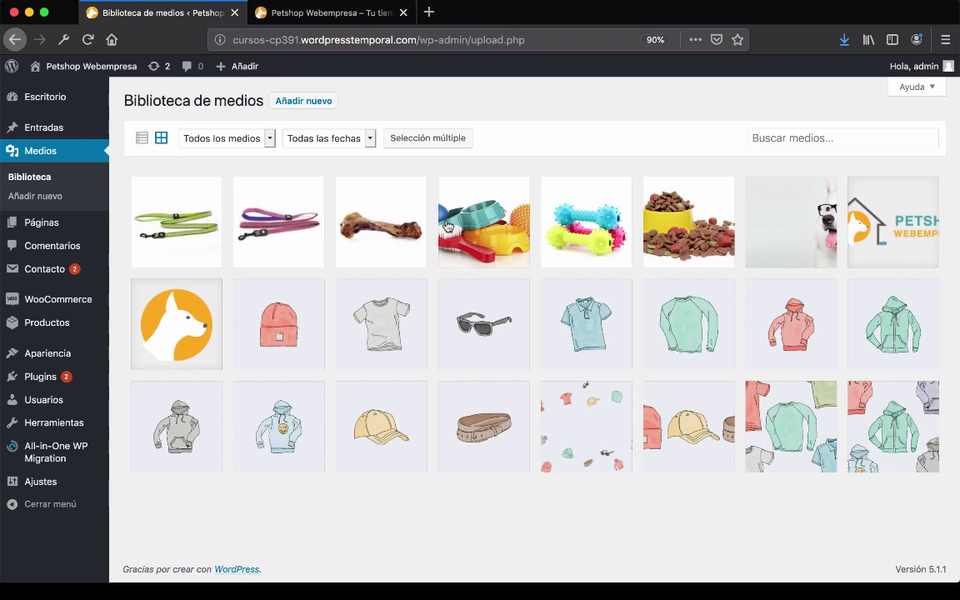
pyautogui.click(303, 101)
pyautogui.click(534, 196)
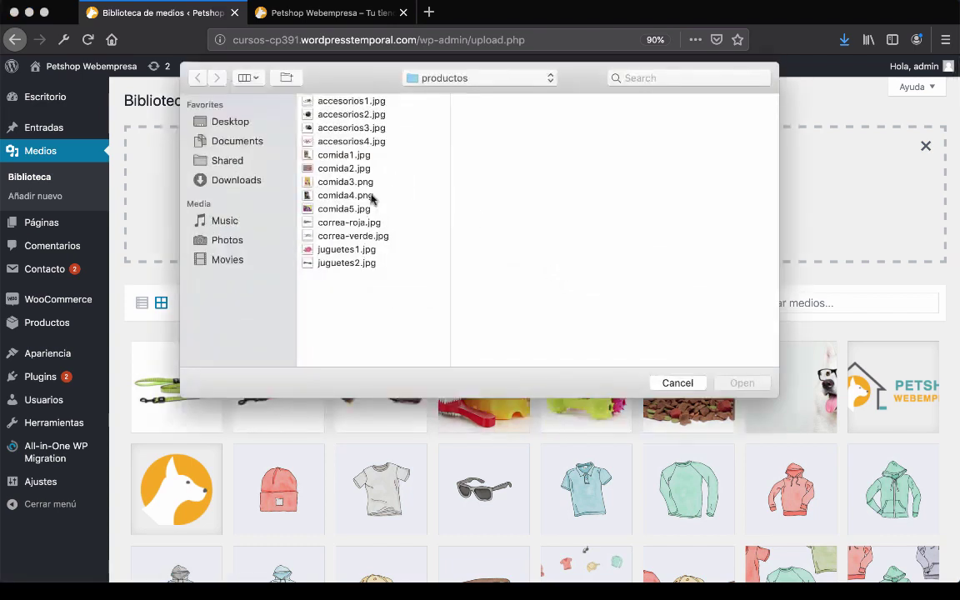
# Upload all images from the productos folder except correa-roja.jpg and correa-verde.jpg
pyautogui.click(366, 101)
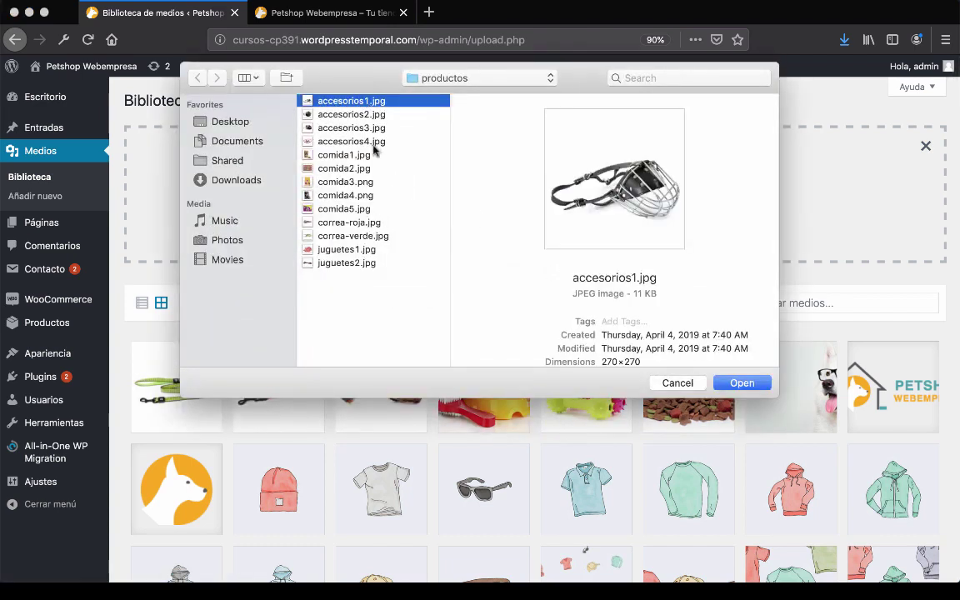
pyautogui.keyDown('shift'); pyautogui.click(365, 263); pyautogui.keyUp('shift')
pyautogui.keyDown('super'); pyautogui.click(374, 238); pyautogui.keyUp('super')
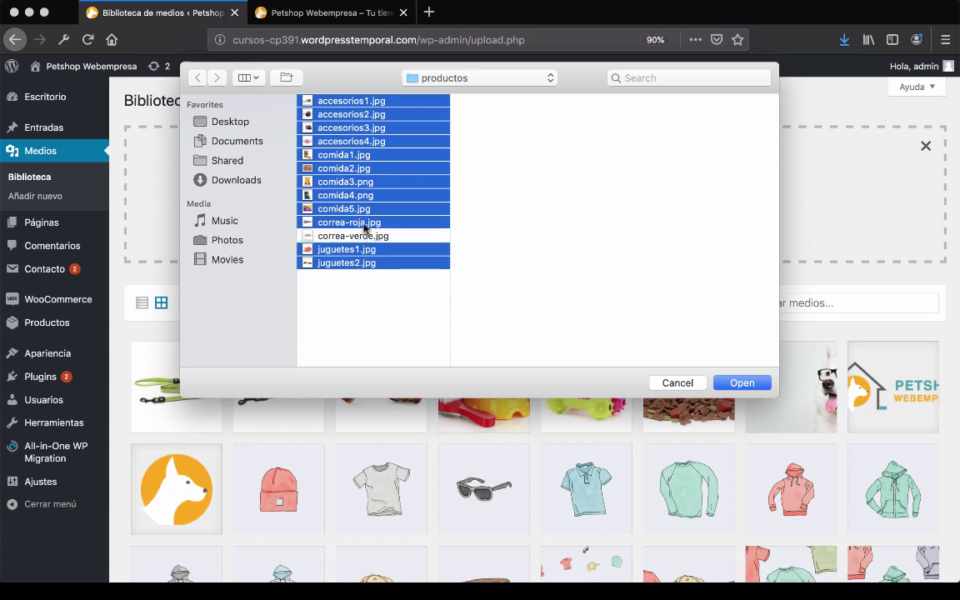
pyautogui.keyDown('super'); pyautogui.click(388, 224); pyautogui.keyUp('super')
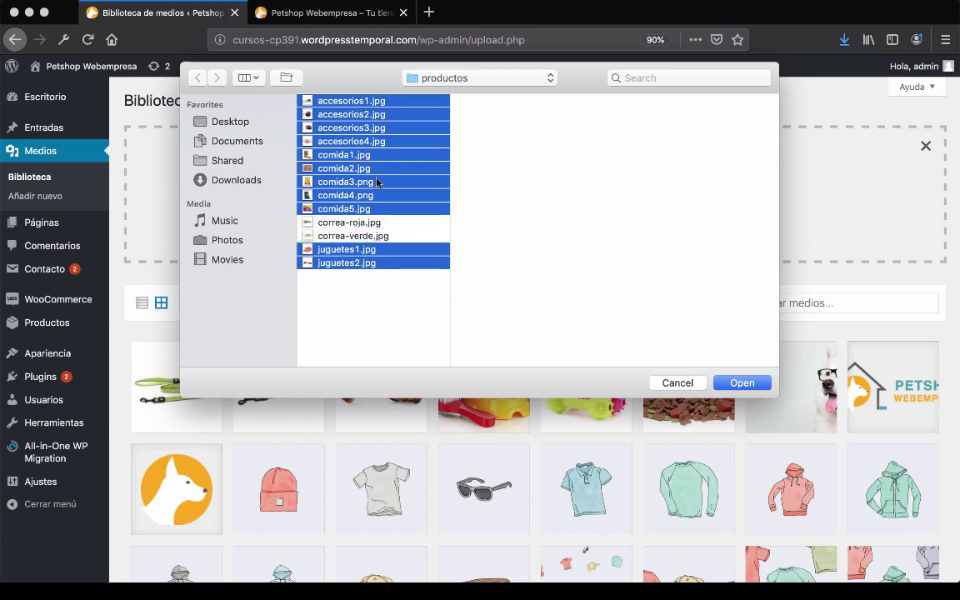
pyautogui.click(740, 382)
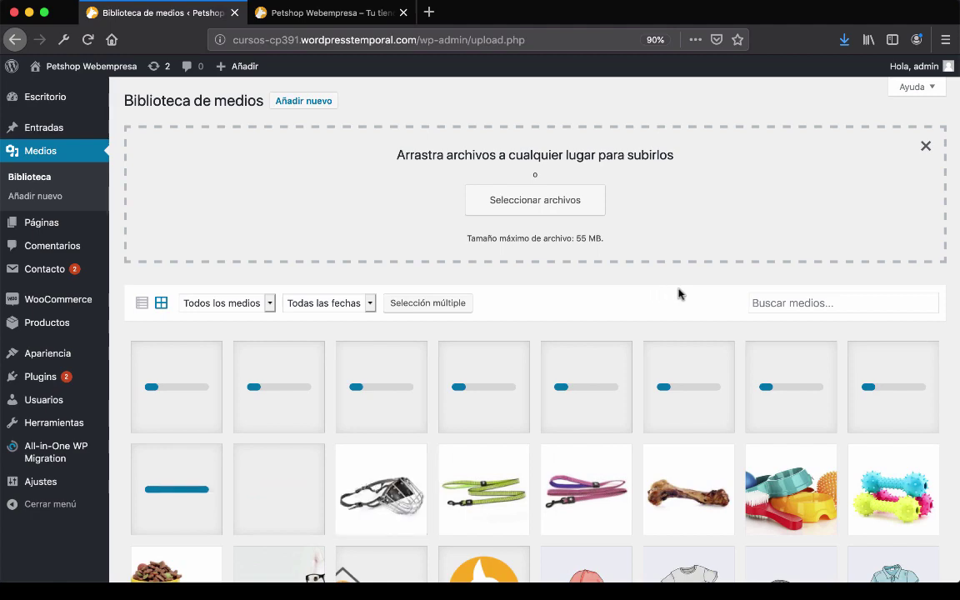
# Look over the uploading images in the media library and open the attachment details of comida1.jpg
pyautogui.scroll(-5, 675, 293)
pyautogui.scroll(5, 679, 296)
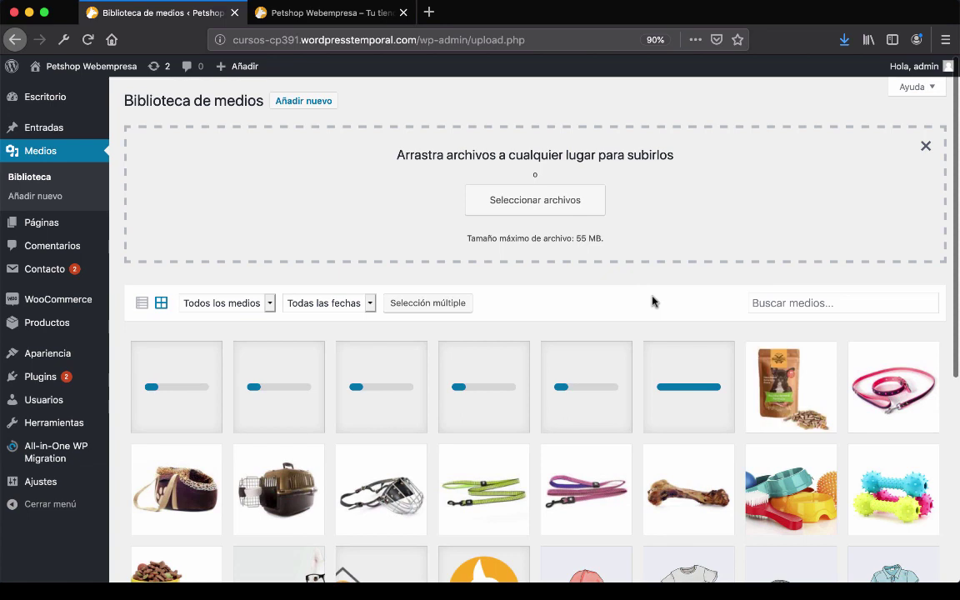
pyautogui.click(784, 349)
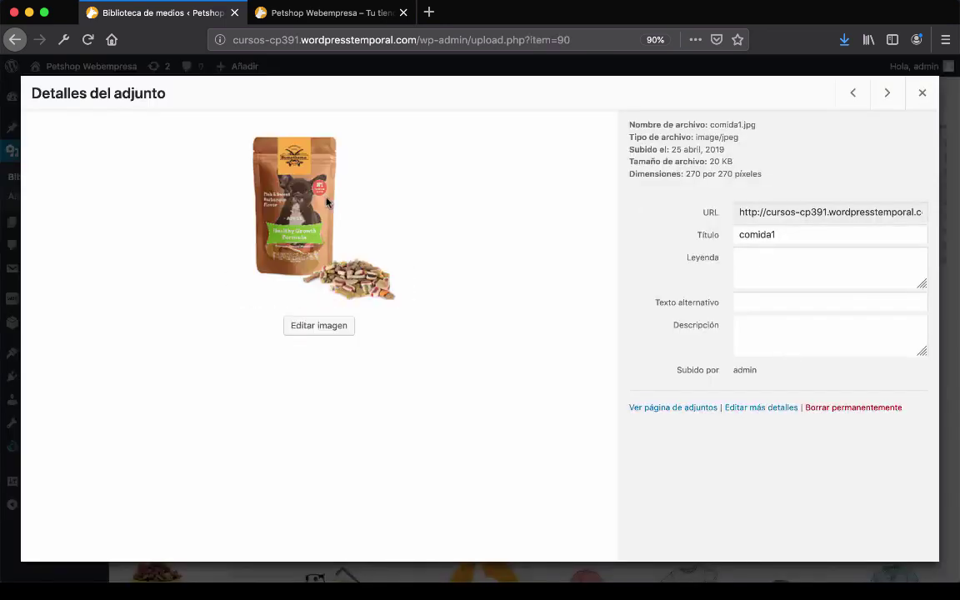
# Inspect the file URL of comida1.jpg, close its attachment details and look through the media library down to the demo clothing images
pyautogui.click(821, 211)
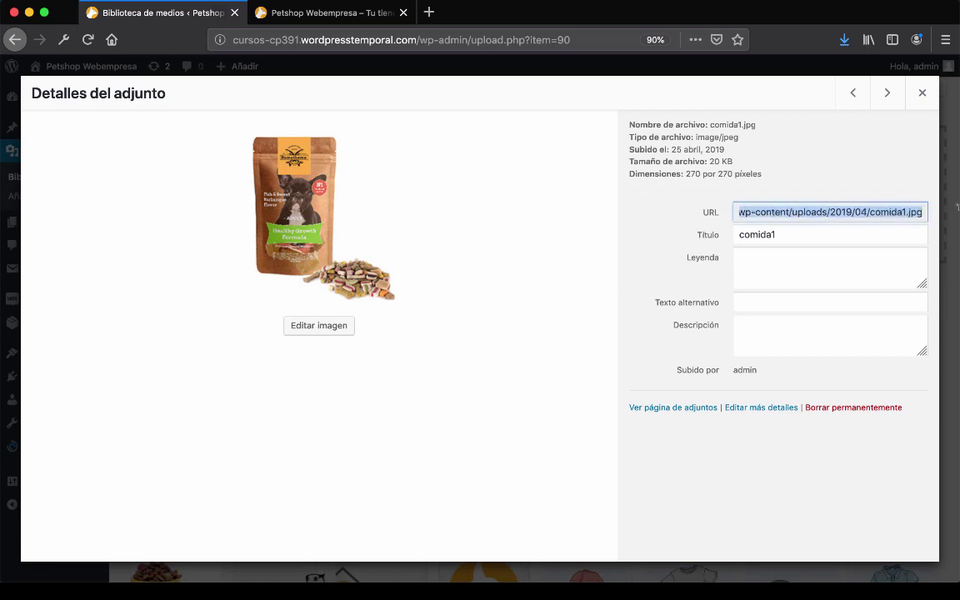
pyautogui.click(872, 211)
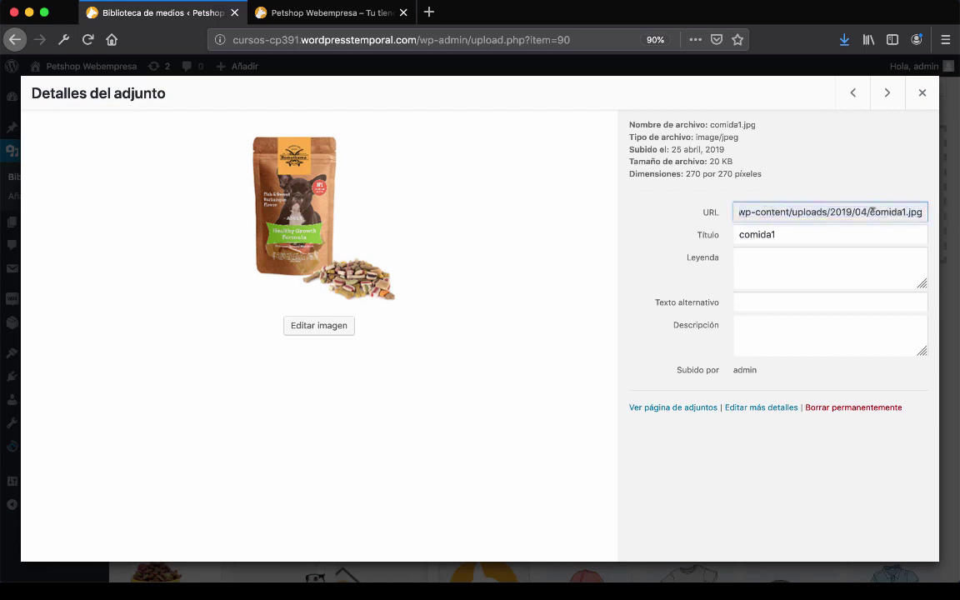
pyautogui.click(921, 92)
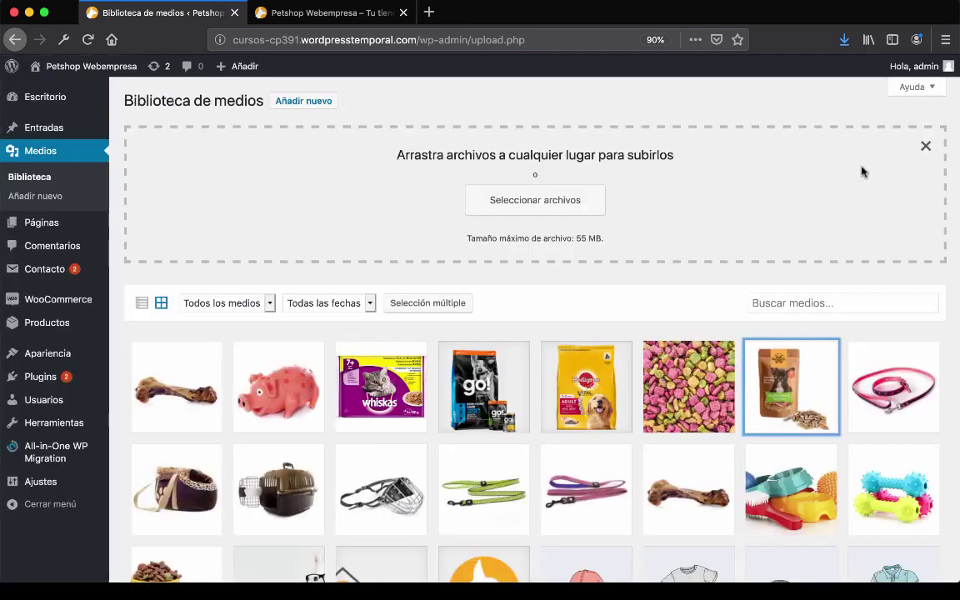
pyautogui.scroll(-1, 775, 289)
pyautogui.scroll(-5, 776, 289)
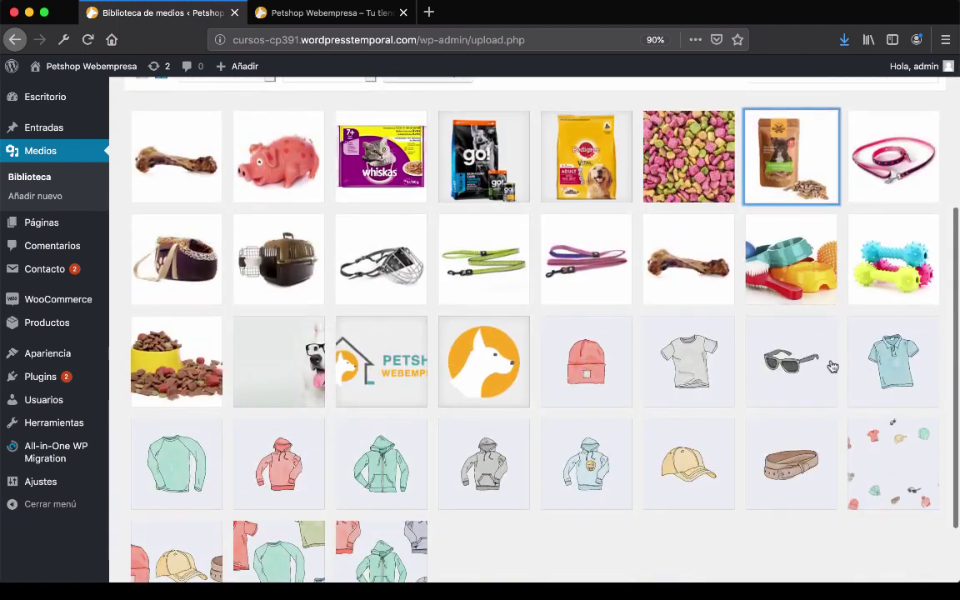
pyautogui.scroll(-1, 825, 350)
pyautogui.scroll(-1, 866, 370)
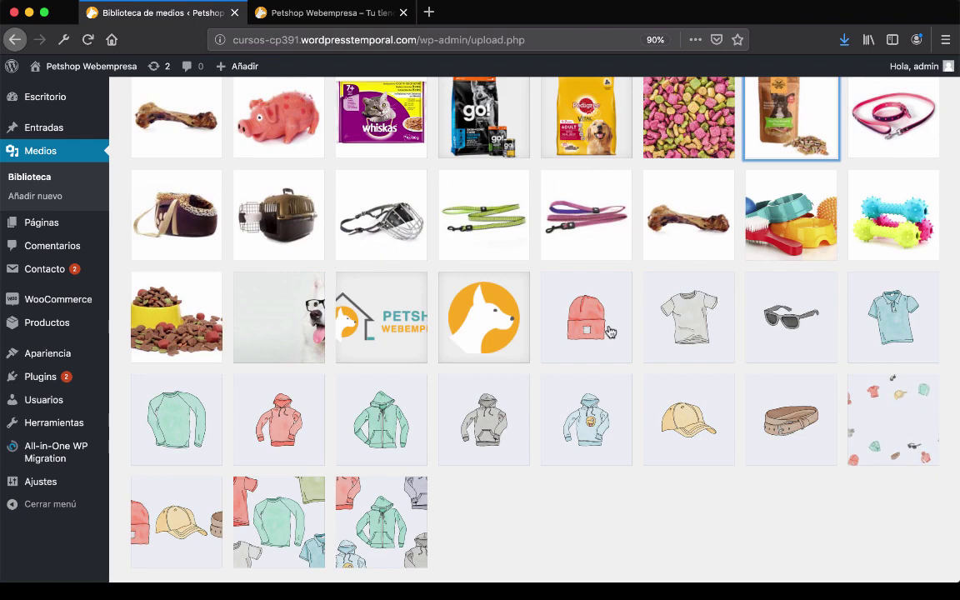
pyautogui.scroll(5, 575, 309)
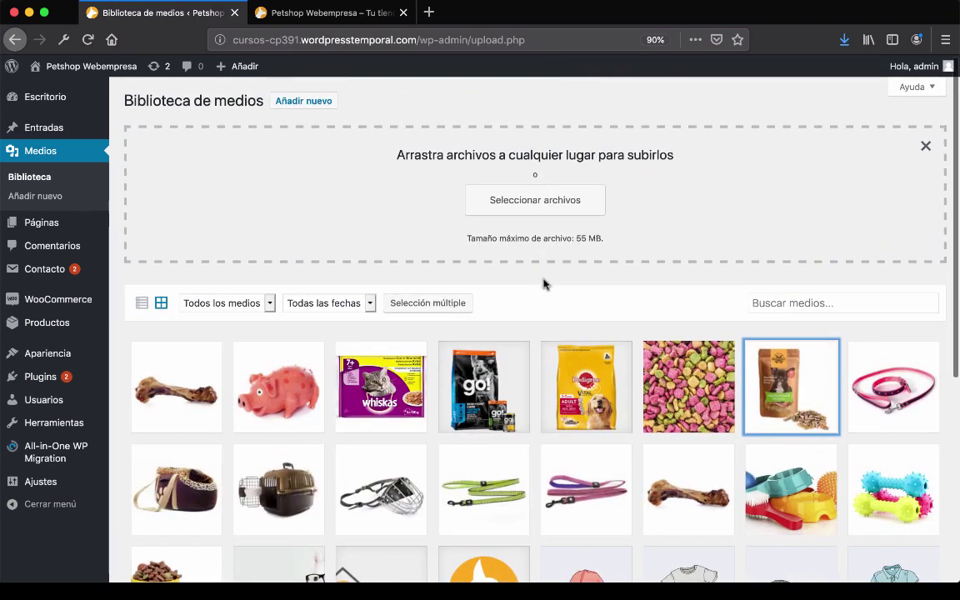
# Permanently delete the demo image beanie.jpg from the media library
pyautogui.scroll(-1, 543, 284)
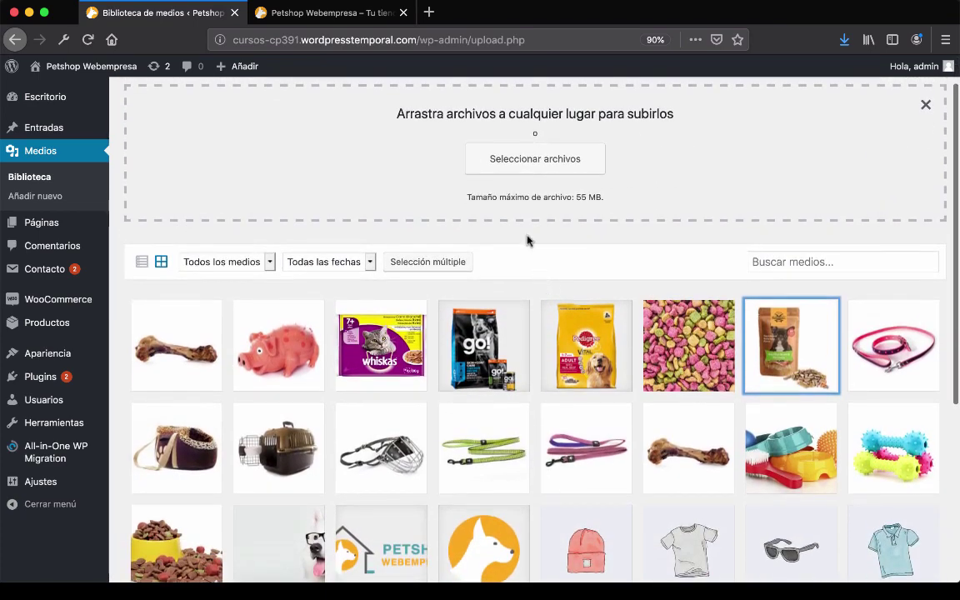
pyautogui.scroll(-4, 526, 241)
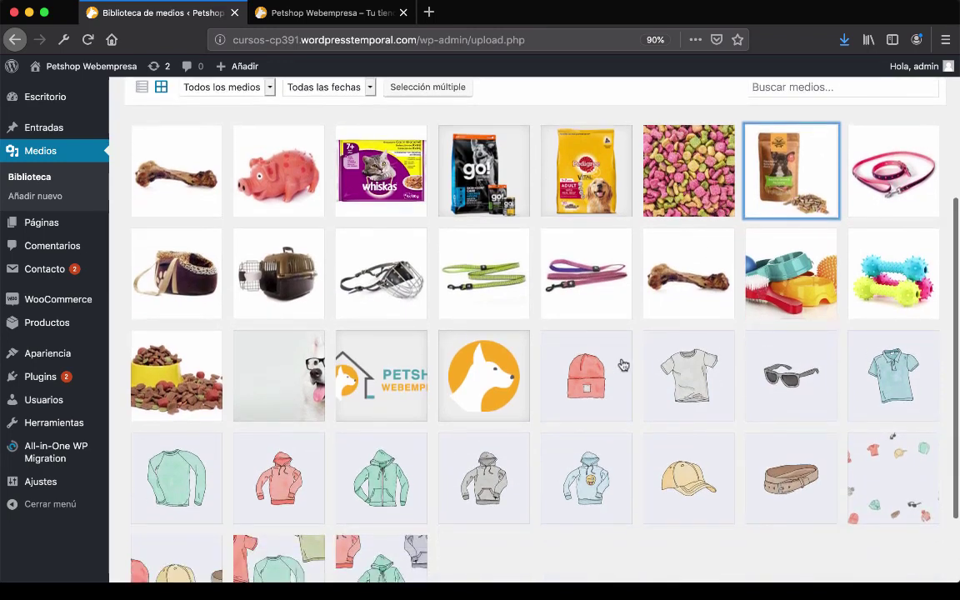
pyautogui.scroll(-1, 607, 363)
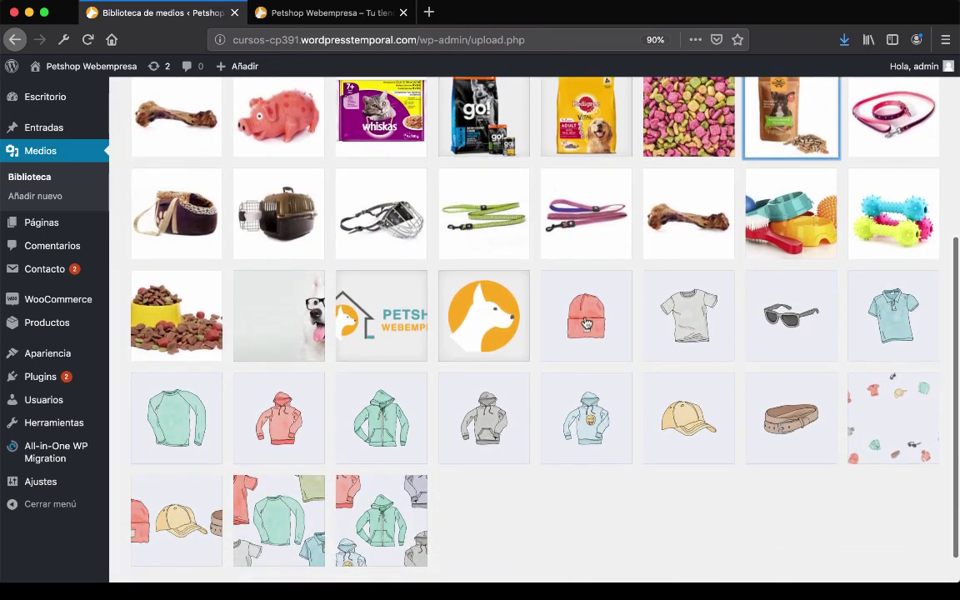
pyautogui.click(591, 329)
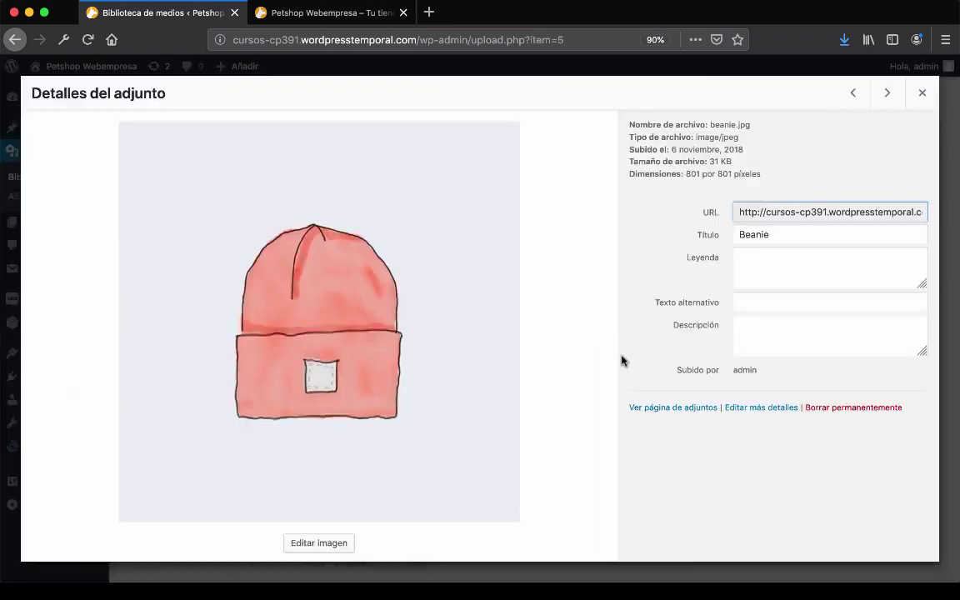
pyautogui.click(821, 407)
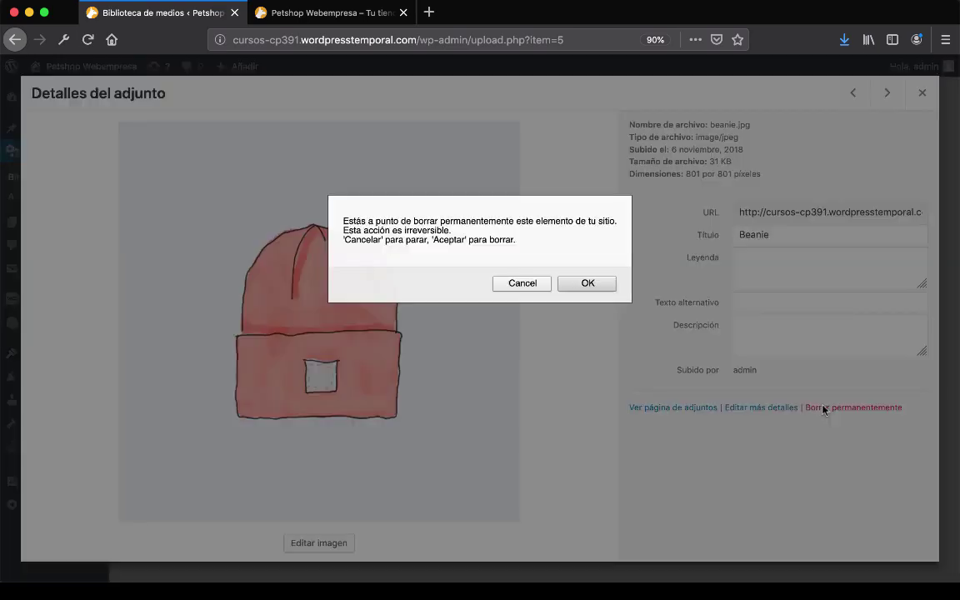
pyautogui.click(572, 287)
# Bulk-select all remaining demo clothing and accessory images, from the grey T-shirt to the final hoodie collage, and delete them permanently
pyautogui.scroll(4, 621, 450)
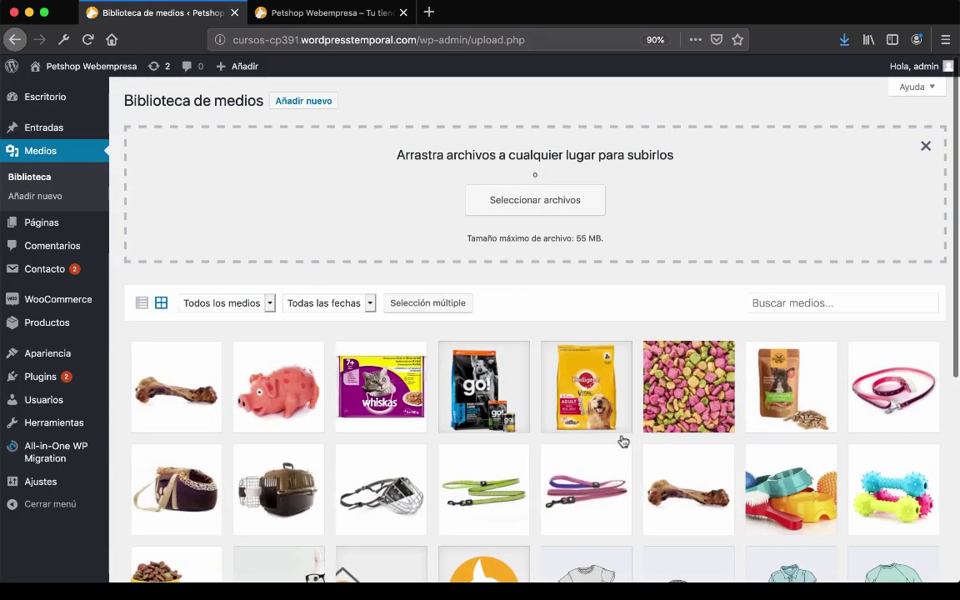
pyautogui.click(221, 303)
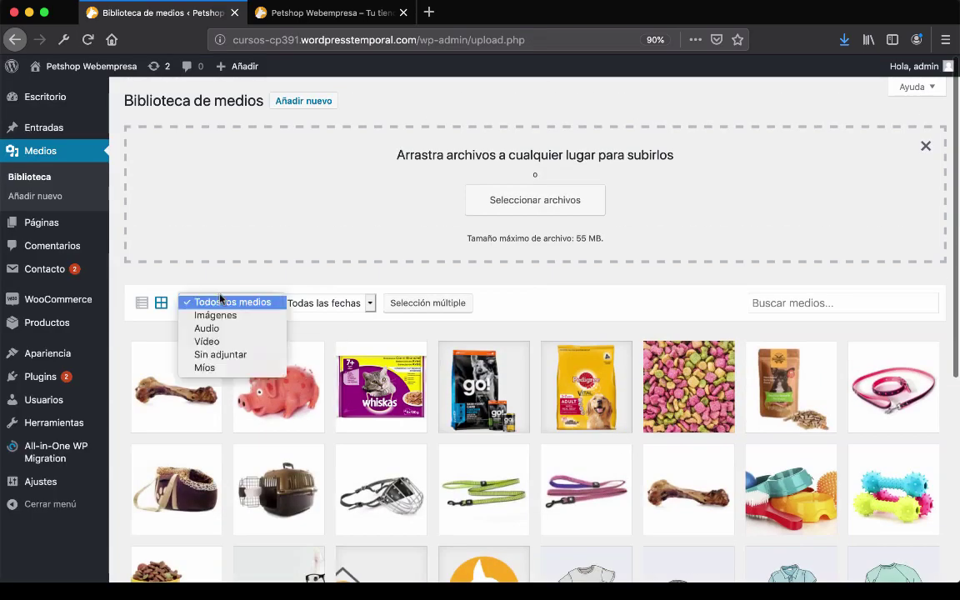
pyautogui.click(371, 302)
pyautogui.click(425, 302)
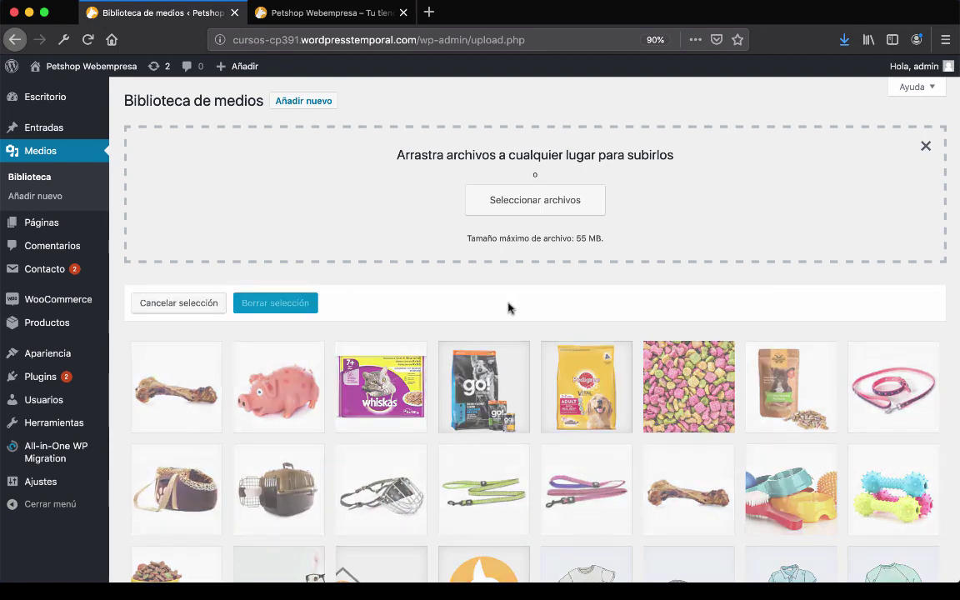
pyautogui.scroll(-5, 510, 306)
pyautogui.click(583, 329)
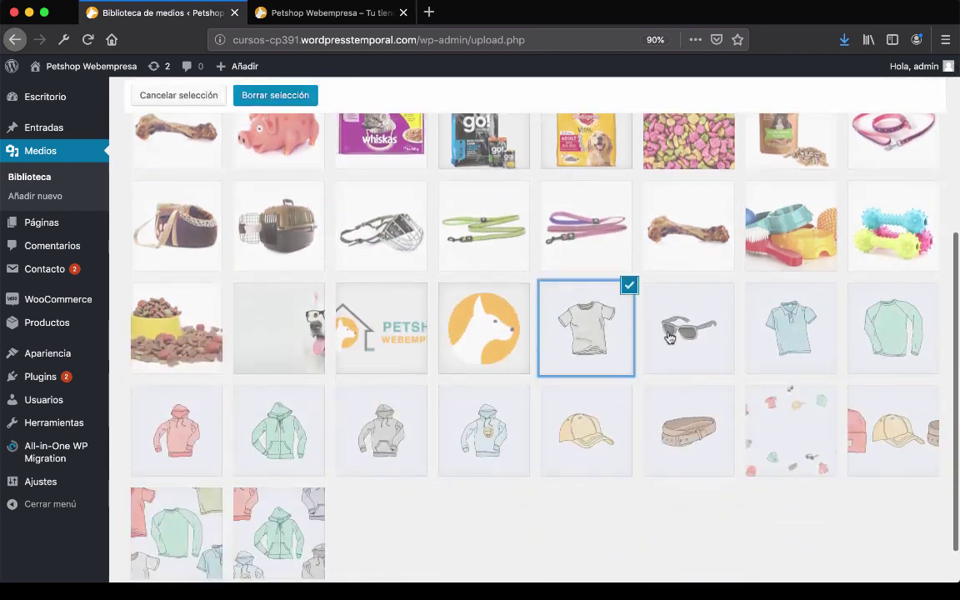
pyautogui.click(691, 333)
pyautogui.click(765, 338)
pyautogui.click(891, 329)
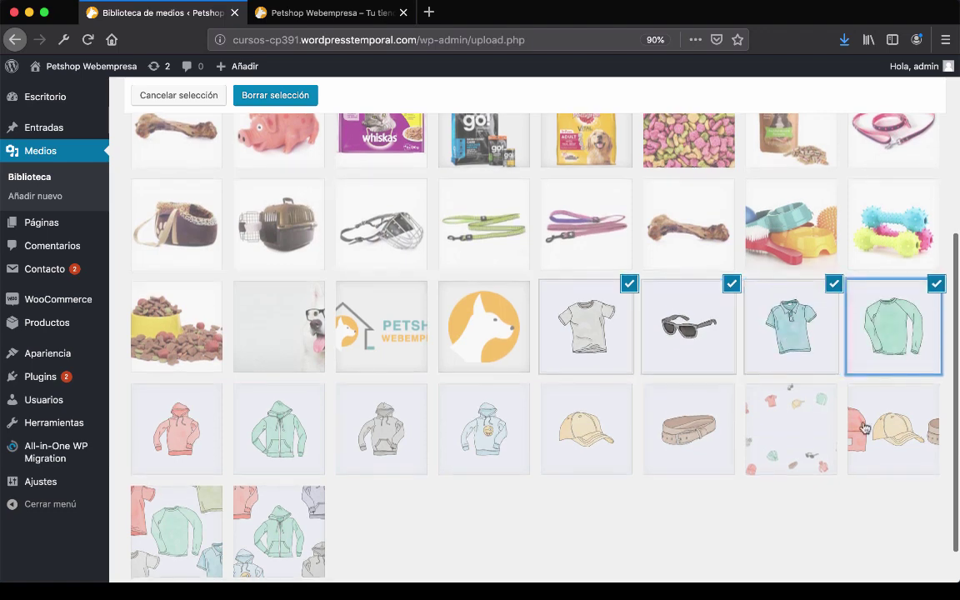
pyautogui.click(866, 426)
pyautogui.click(765, 421)
pyautogui.click(677, 419)
pyautogui.click(540, 421)
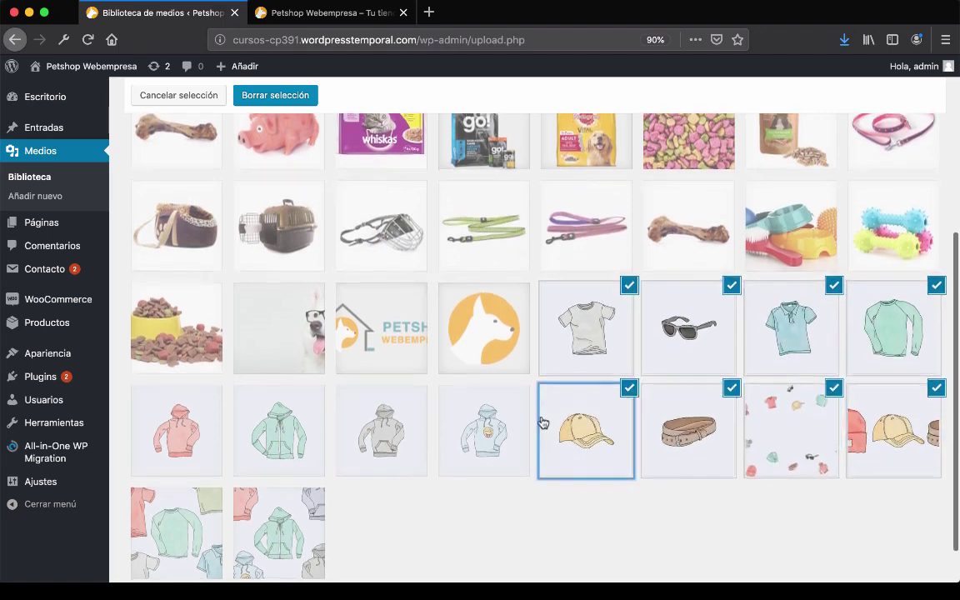
pyautogui.keyDown('shift'); pyautogui.click(279, 531); pyautogui.keyUp('shift')
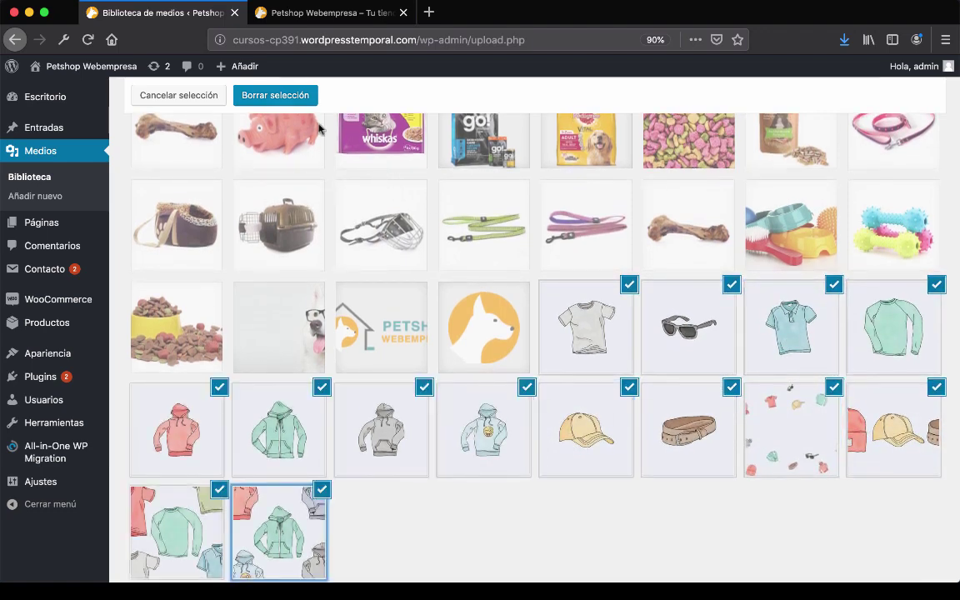
pyautogui.click(267, 95)
pyautogui.click(573, 283)
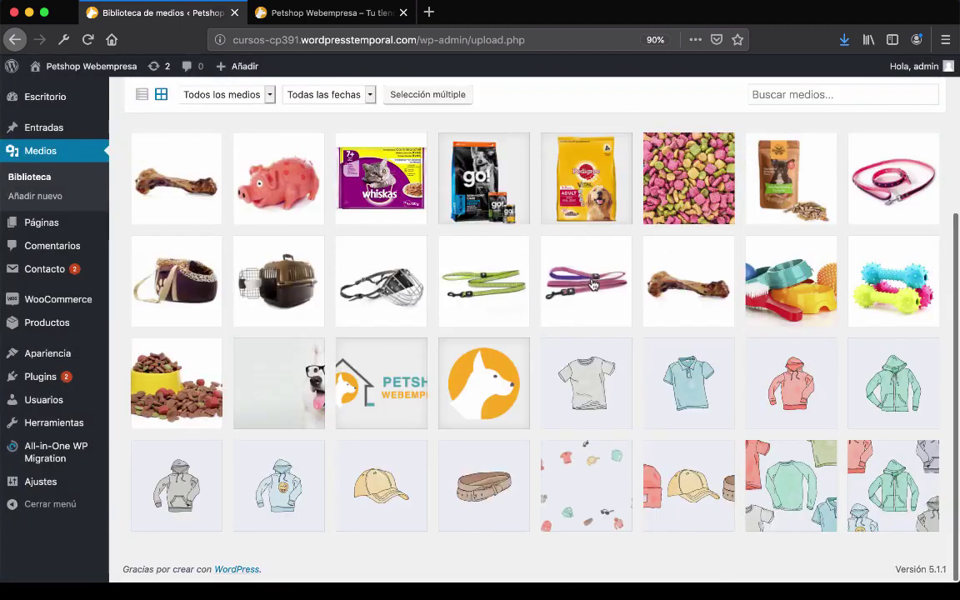
# View the attachment details of the pink pig toy image, juguetes1.jpg, and switch to the exported product table in Numbers
pyautogui.scroll(2, 535, 250)
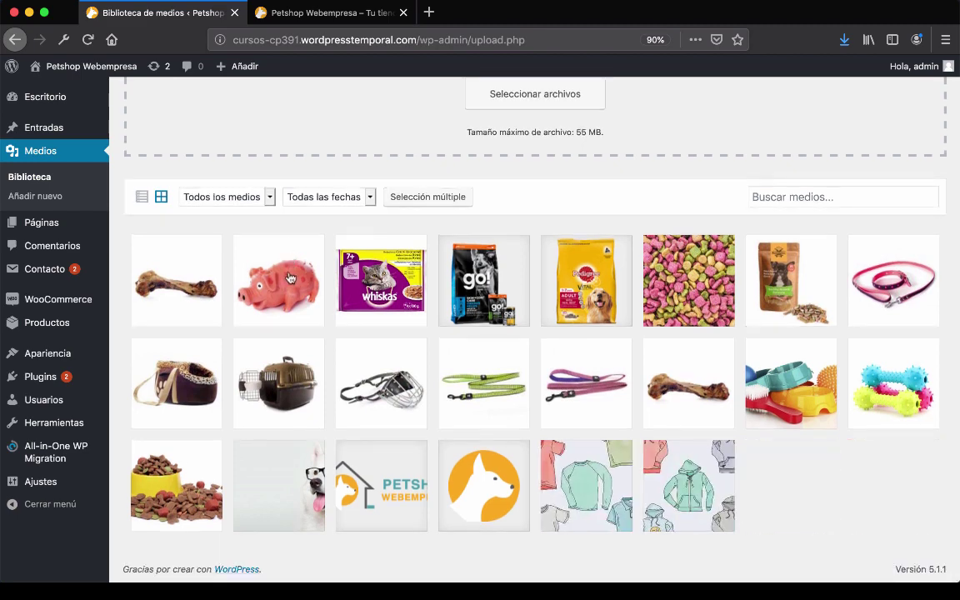
pyautogui.click(290, 278)
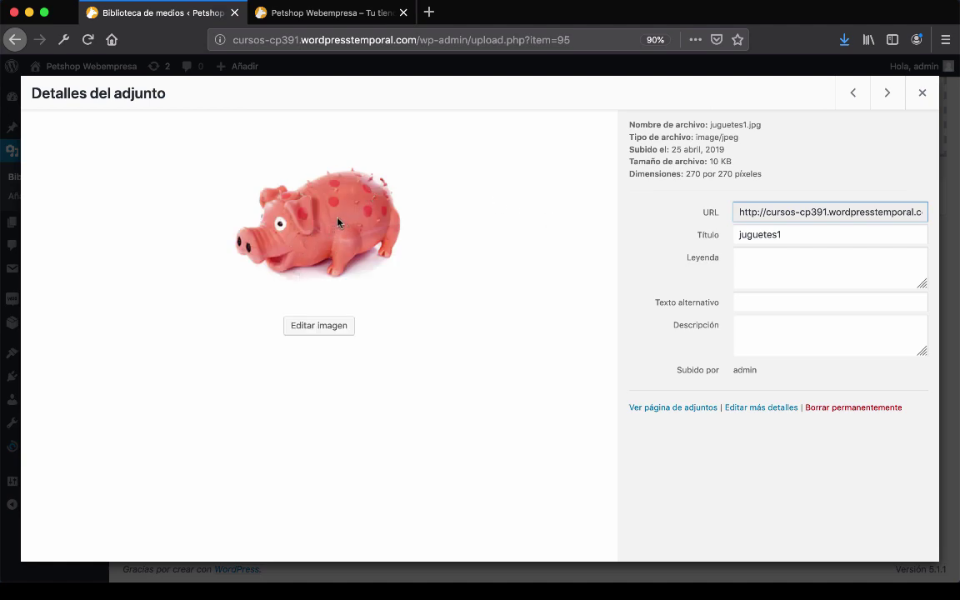
pyautogui.moveTo(3, 150)
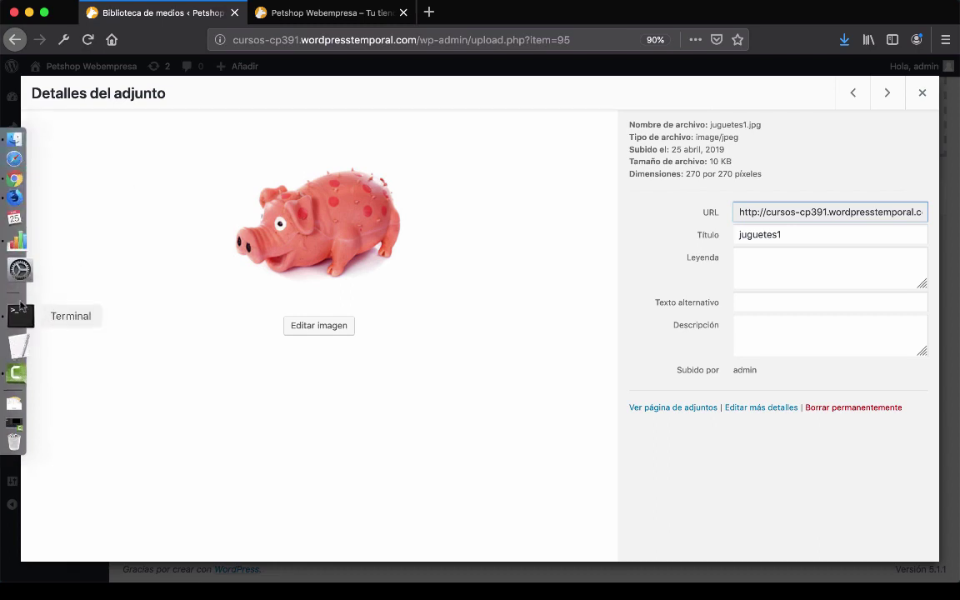
pyautogui.click(17, 267)
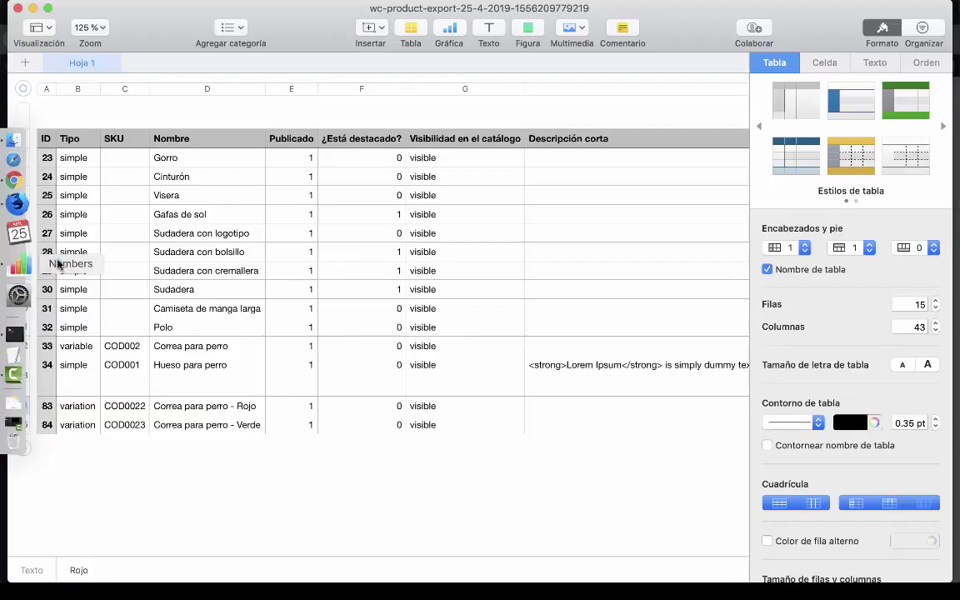
# Rename the product with ID 23 in the first data row as "Juguete de puerco para perro"
pyautogui.click(171, 173)
pyautogui.click(77, 158)
pyautogui.click(120, 162)
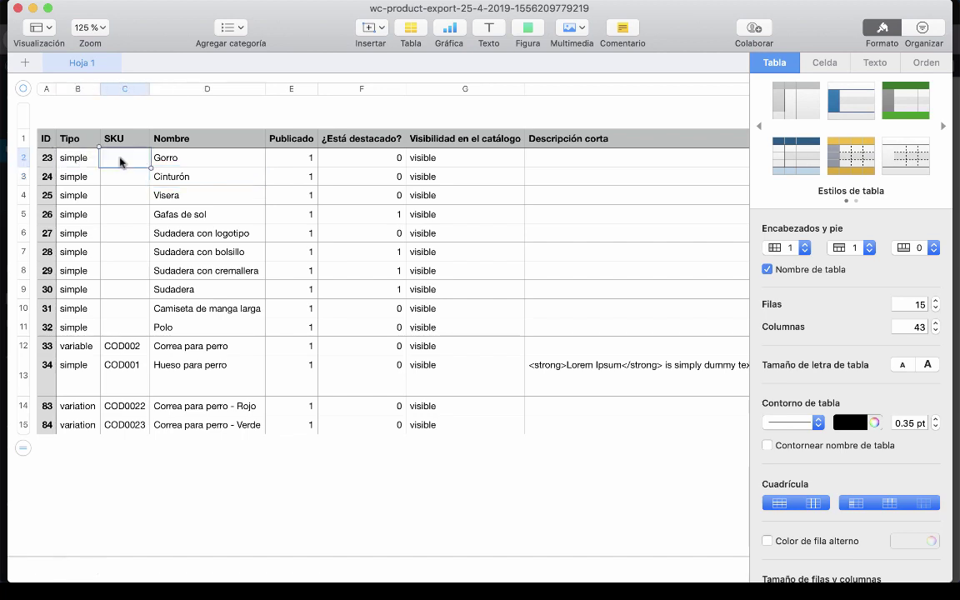
pyautogui.click(175, 162)
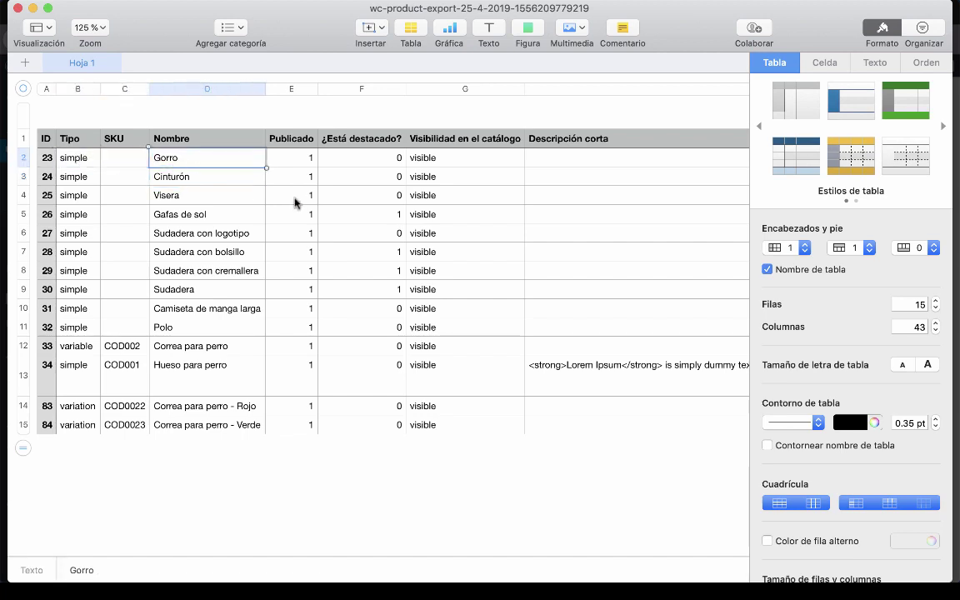
pyautogui.write('Juguete de p')
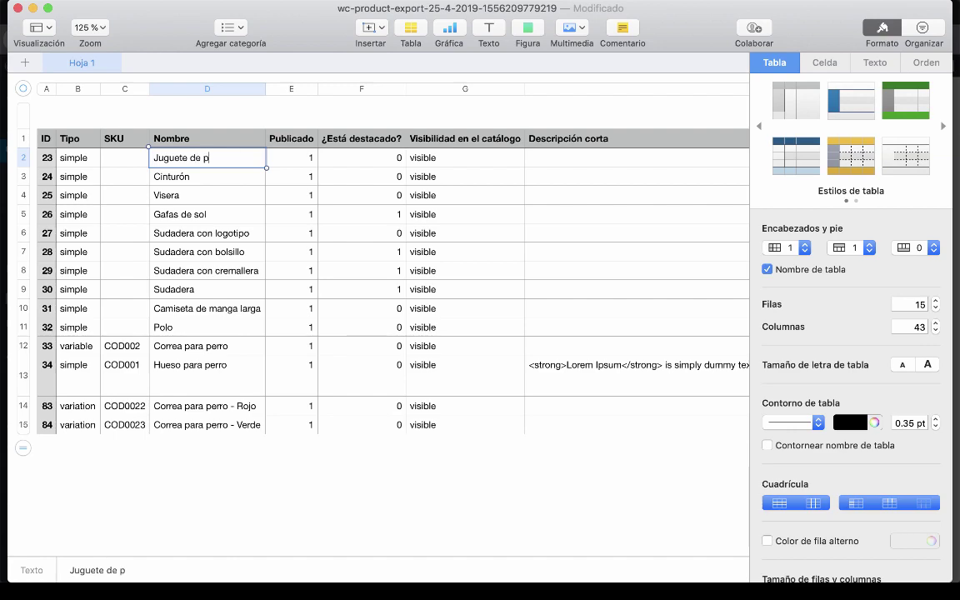
pyautogui.write('uerco para perr')
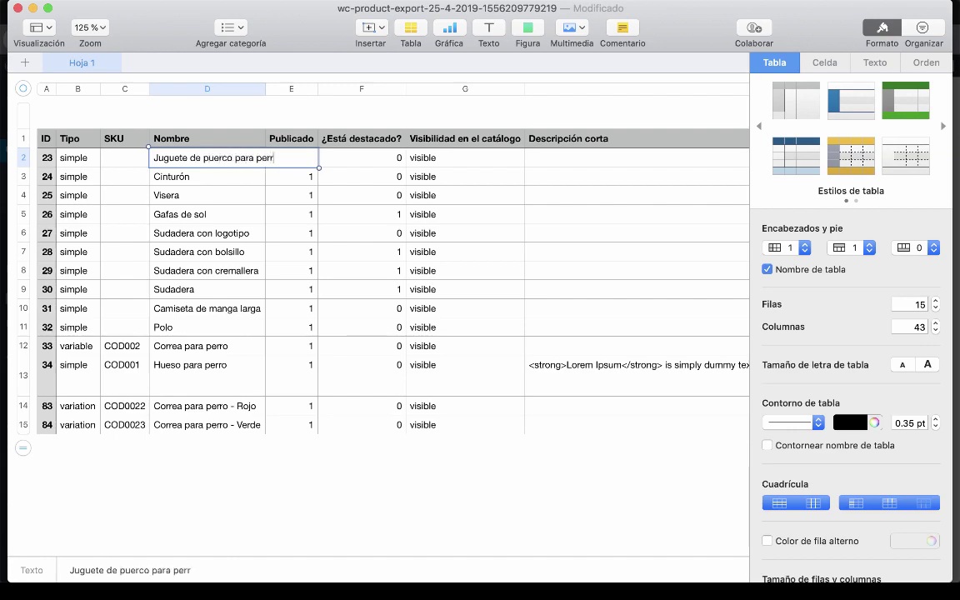
pyautogui.write('o')
pyautogui.press('Return')
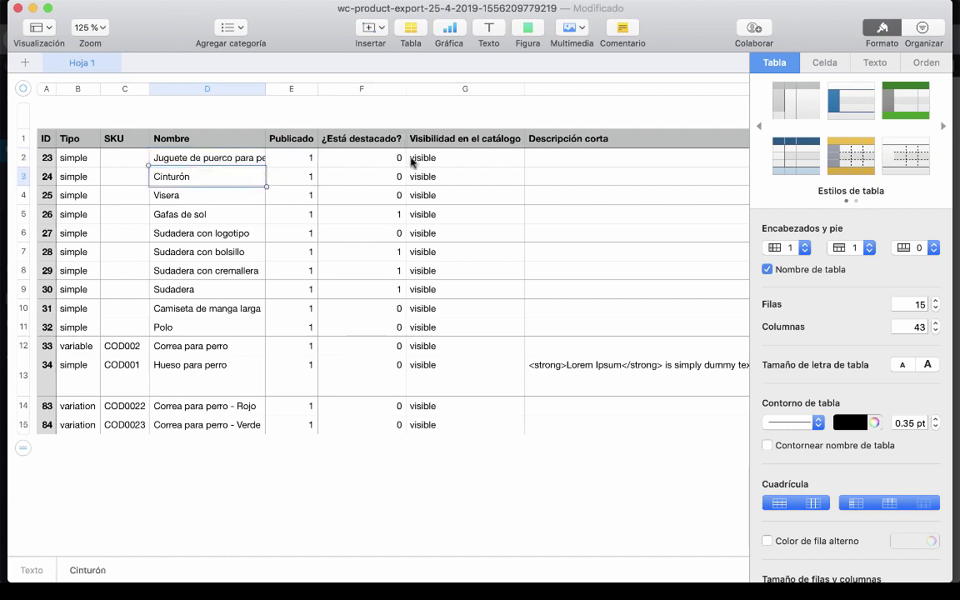
# Set the inventory of the pig toy product in the first data row to 50
pyautogui.hscroll(5, 411, 163)
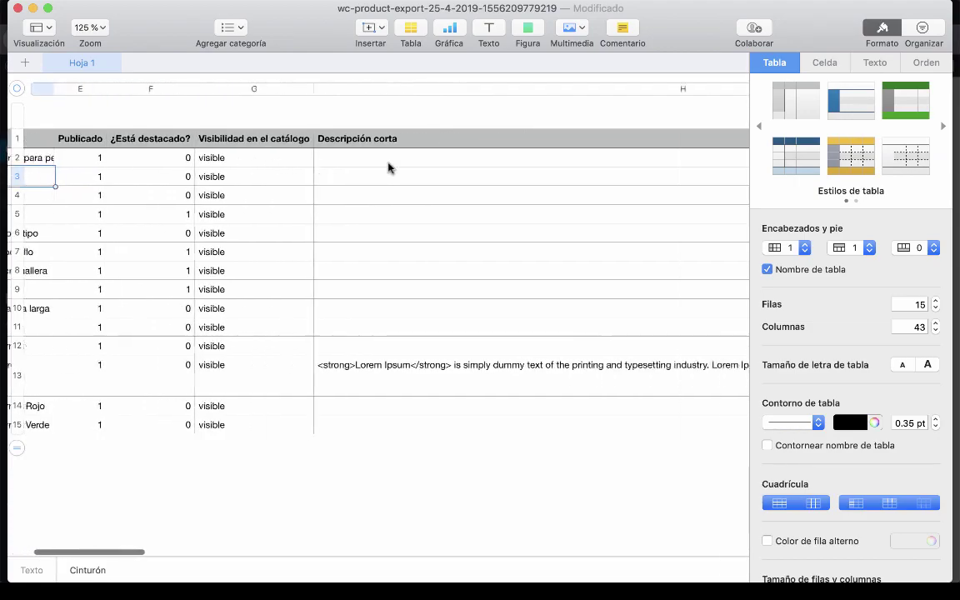
pyautogui.hscroll(10, 387, 167)
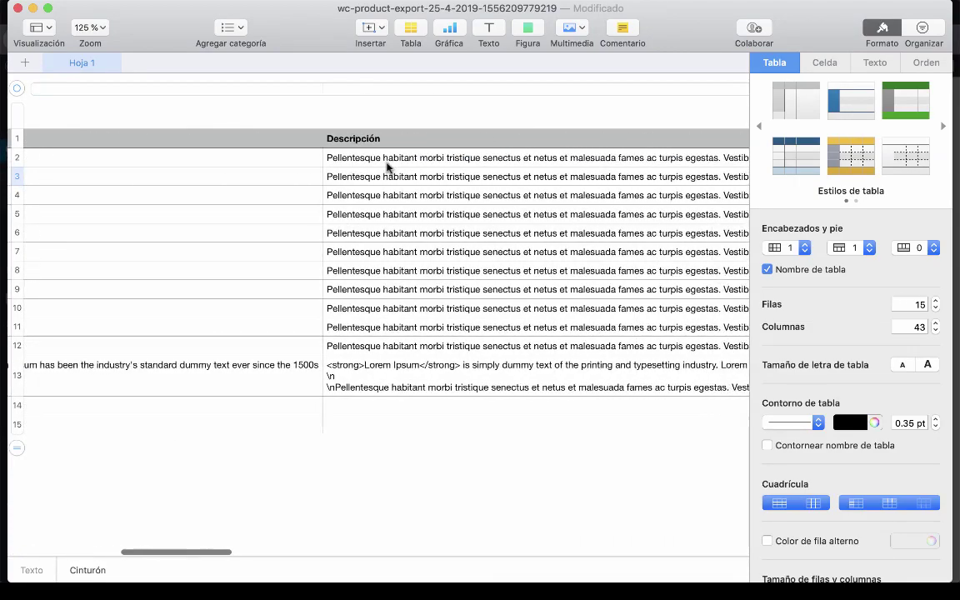
pyautogui.hscroll(10, 387, 167)
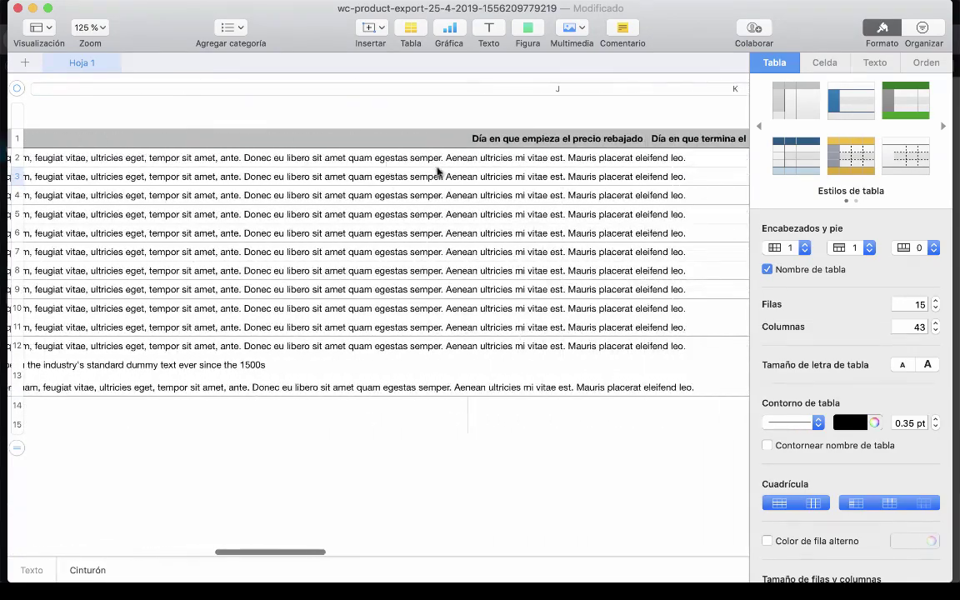
pyautogui.hscroll(10, 475, 169)
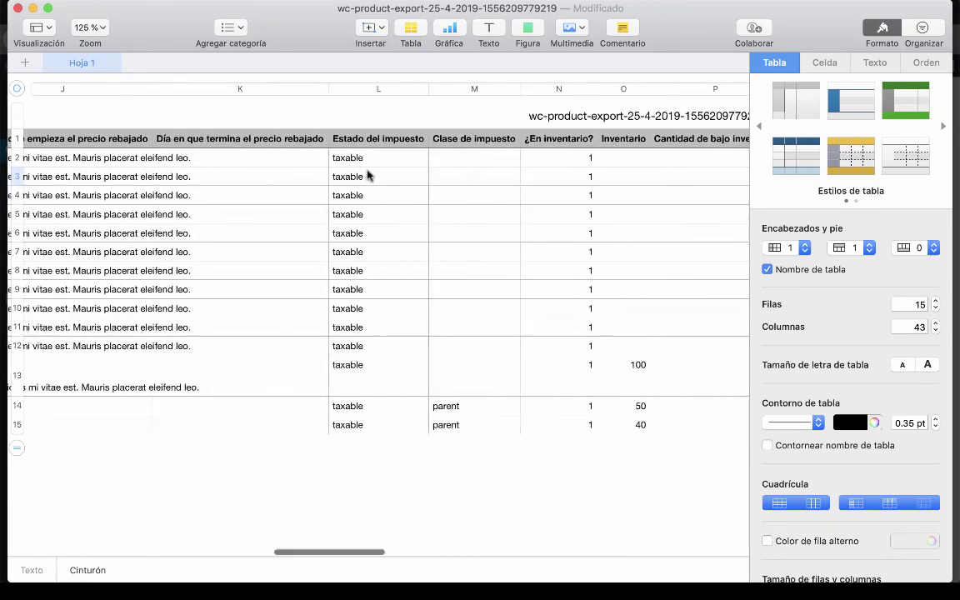
pyautogui.hscroll(10, 368, 175)
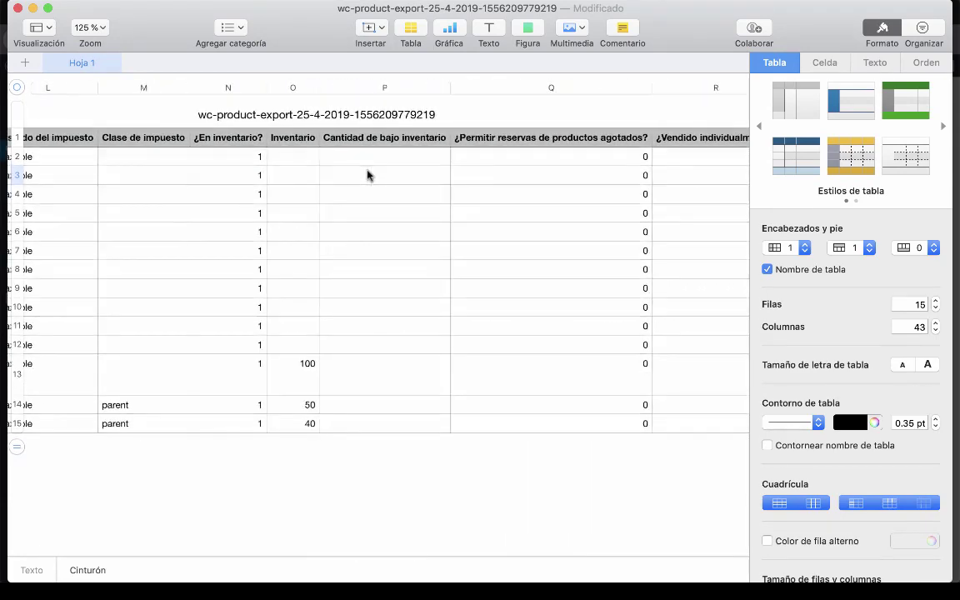
pyautogui.hscroll(5, 368, 175)
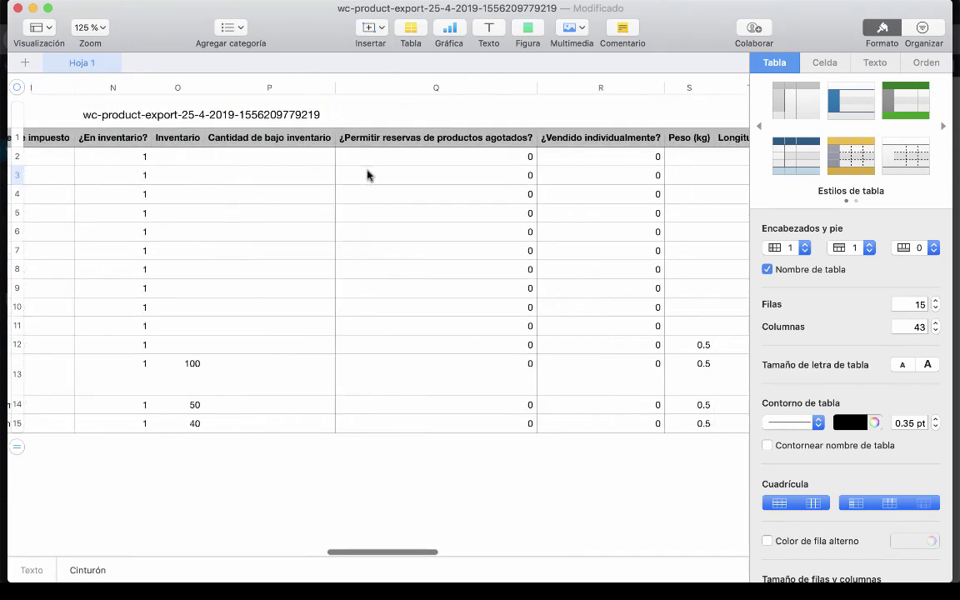
pyautogui.click(172, 161)
pyautogui.write('5')
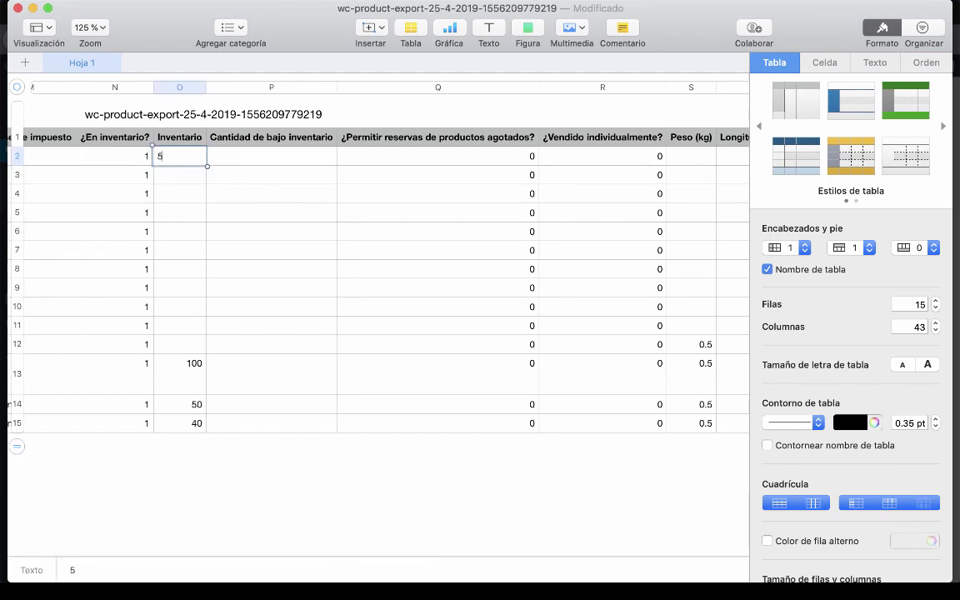
pyautogui.write('0')
pyautogui.click(417, 158)
# Set the weight of the product in the first data row to 0.2 kg
pyautogui.hscroll(10, 421, 160)
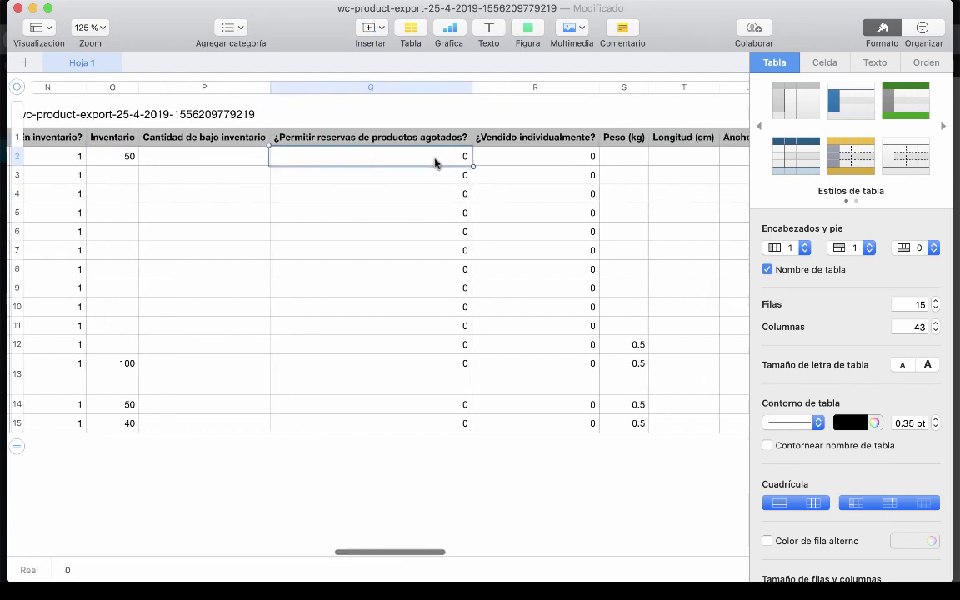
pyautogui.hscroll(2, 433, 162)
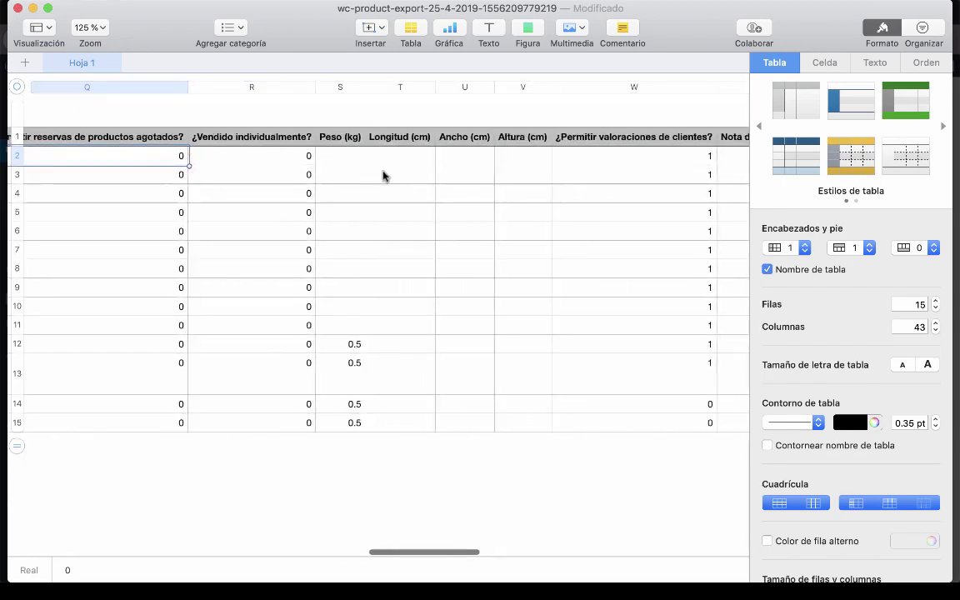
pyautogui.click(349, 163)
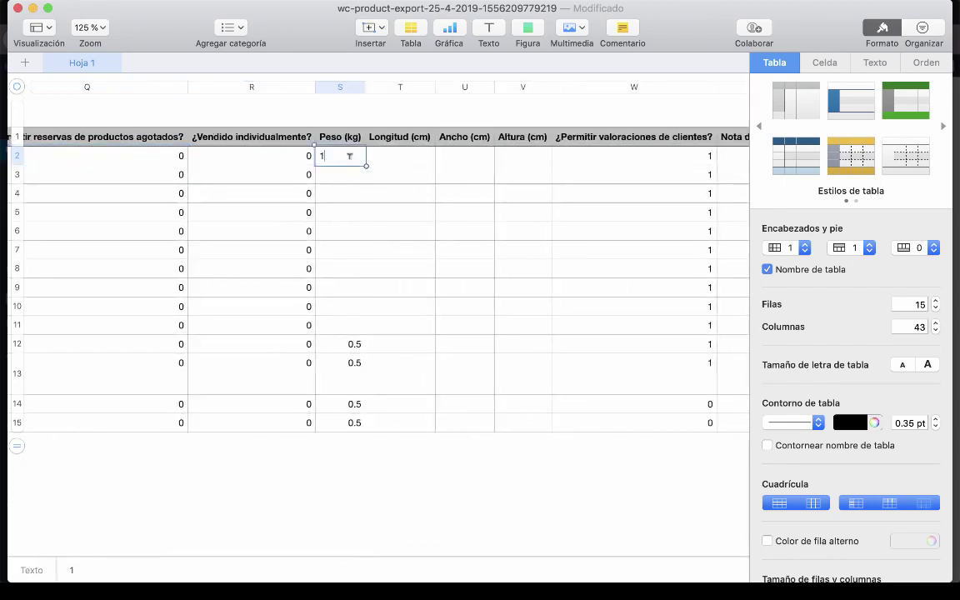
pyautogui.write('1')
pyautogui.press('BackSpace')
pyautogui.write('0.2')
pyautogui.press('Return')
pyautogui.click(408, 161)
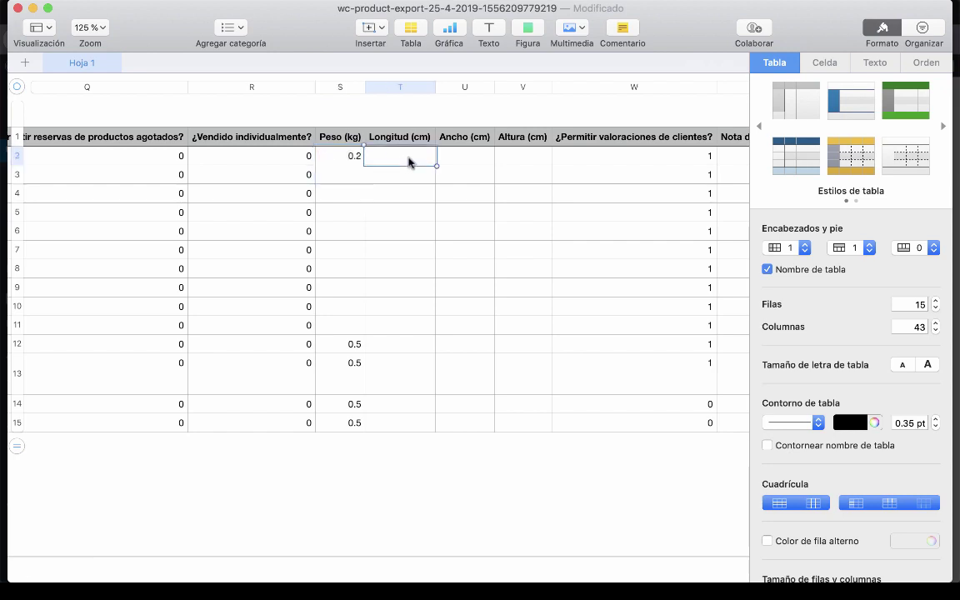
# Set the first product's sale price to 10 and its regular price to 12
pyautogui.hscroll(5, 427, 160)
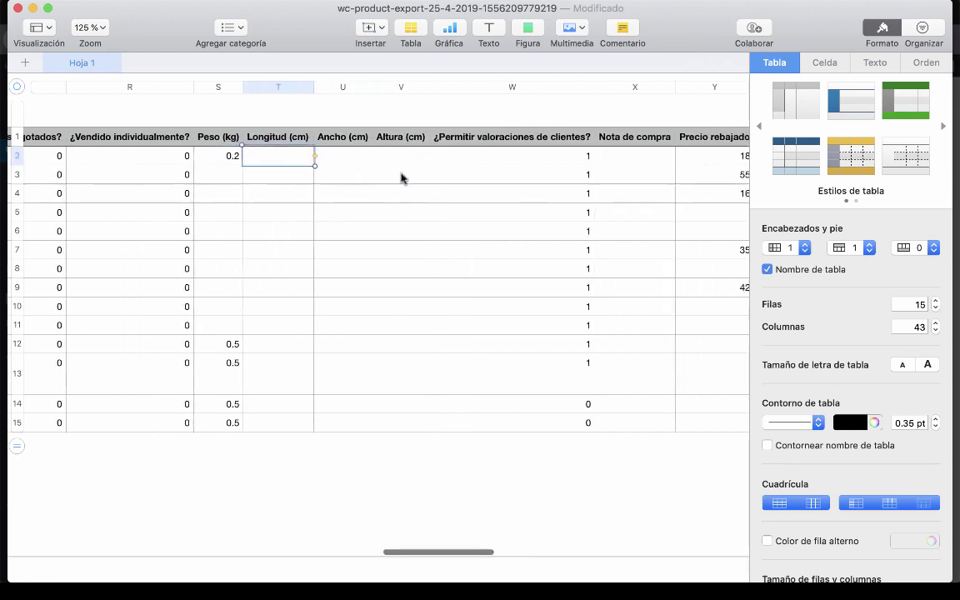
pyautogui.hscroll(5, 630, 182)
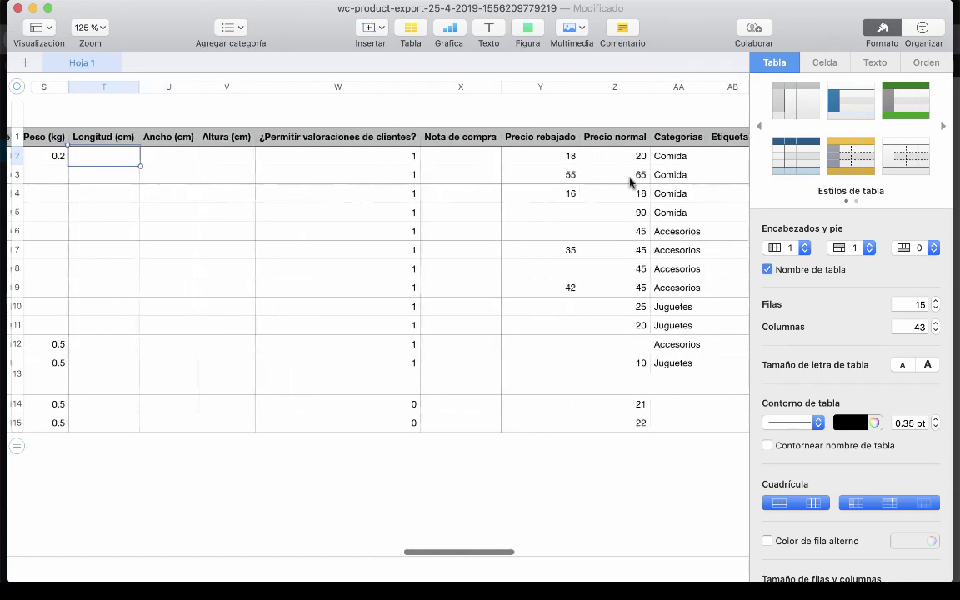
pyautogui.click(550, 163)
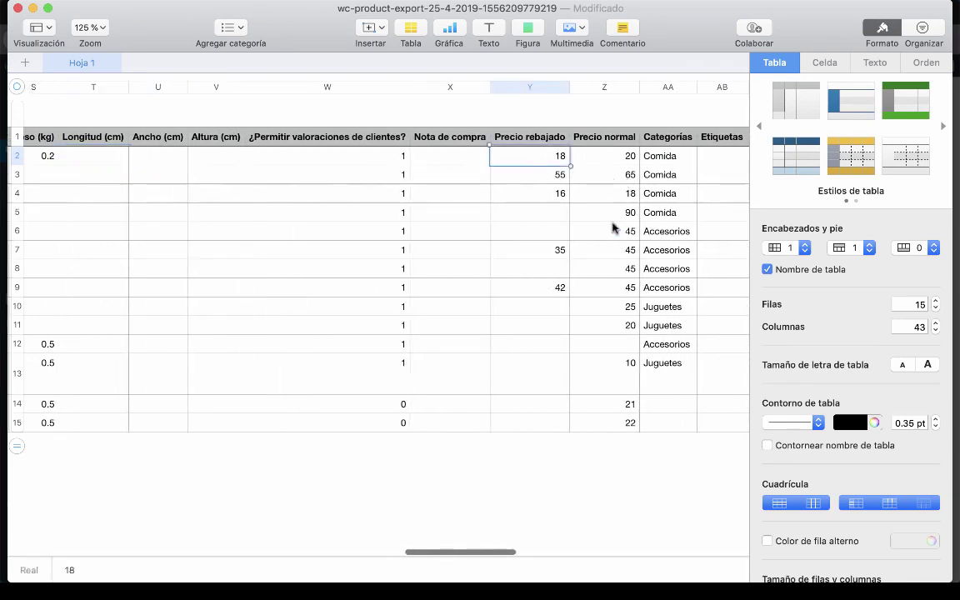
pyautogui.write('1')
pyautogui.click(621, 213)
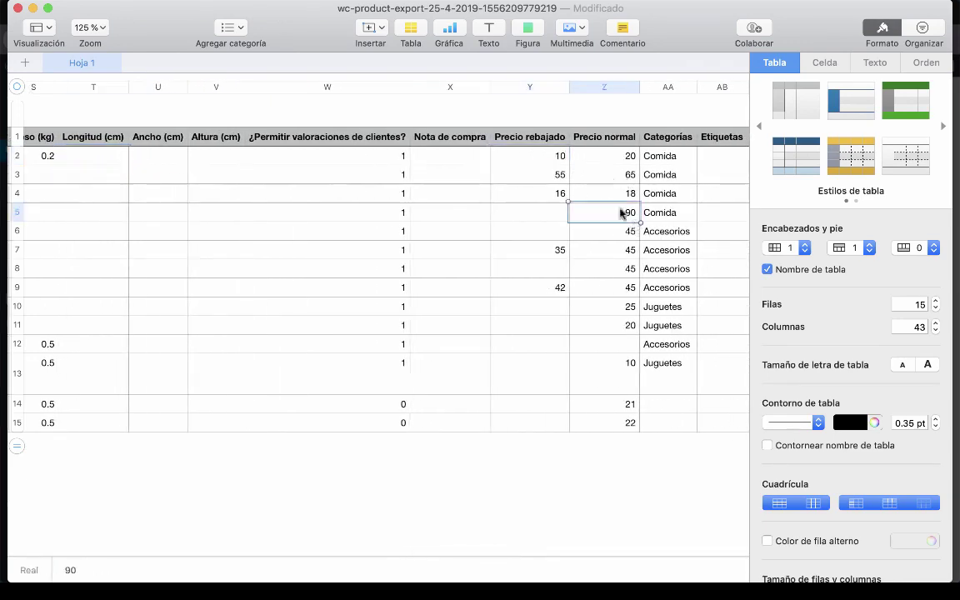
pyautogui.hscroll(5, 605, 173)
pyautogui.click(499, 160)
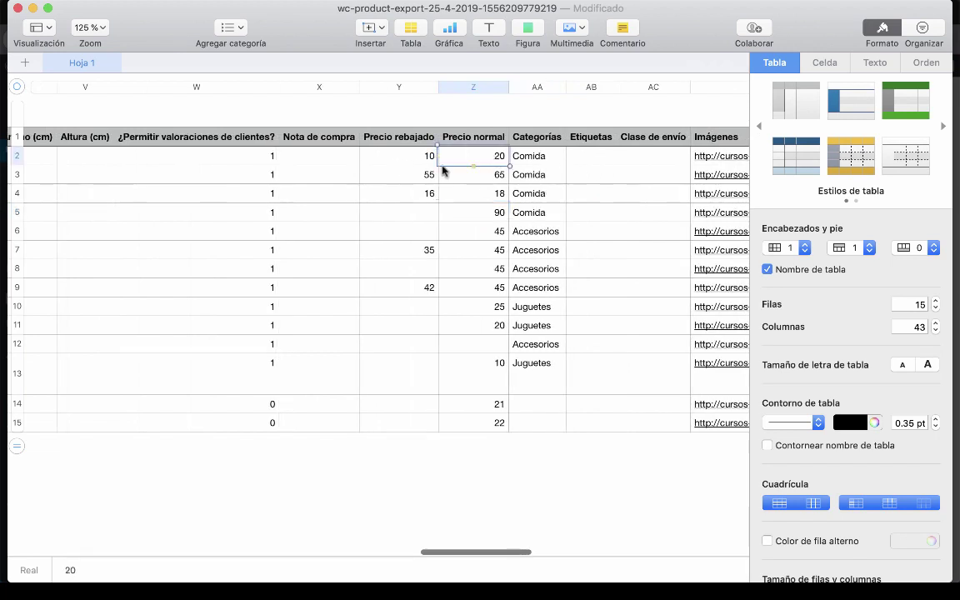
pyautogui.write('12')
# Change the category of the first product to "Juguetes", matching the spelling used by the other toy rows
pyautogui.click(549, 163)
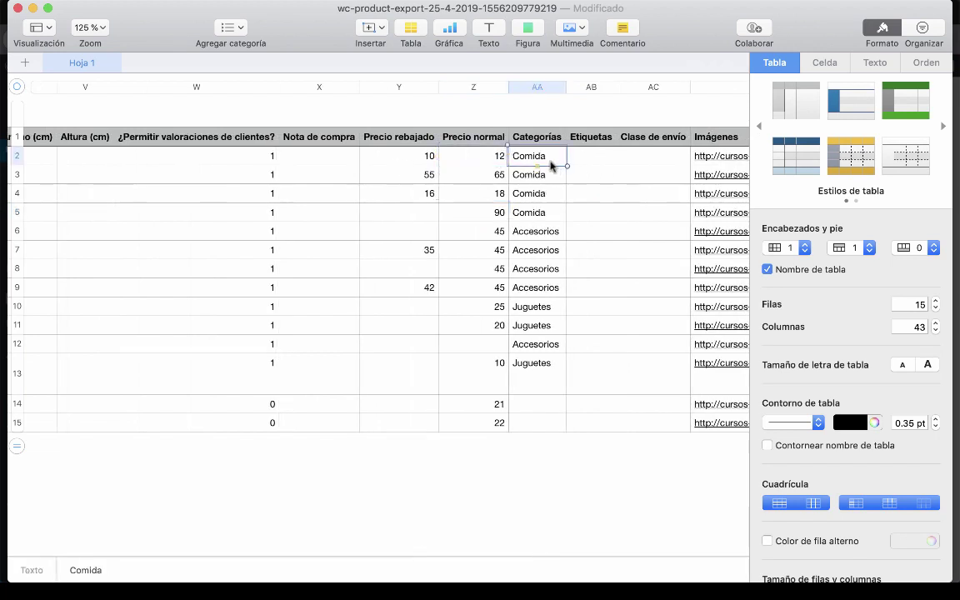
pyautogui.hscroll(3, 554, 164)
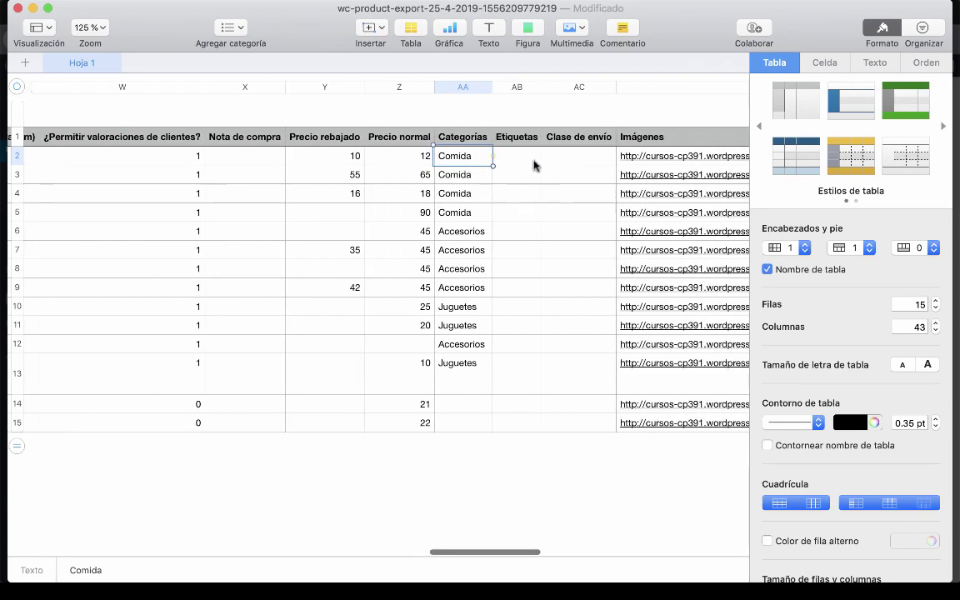
pyautogui.click(472, 308)
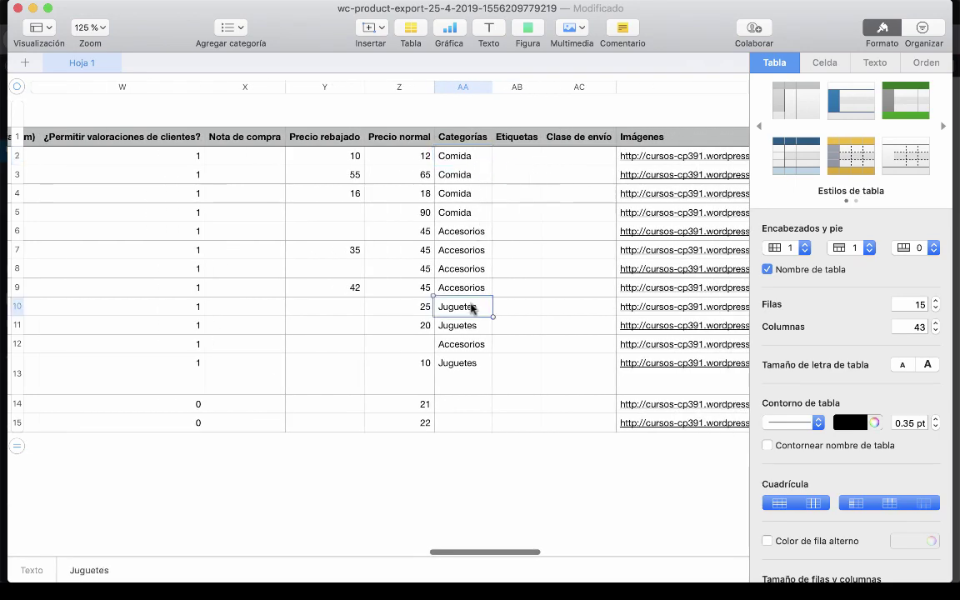
pyautogui.click(459, 177)
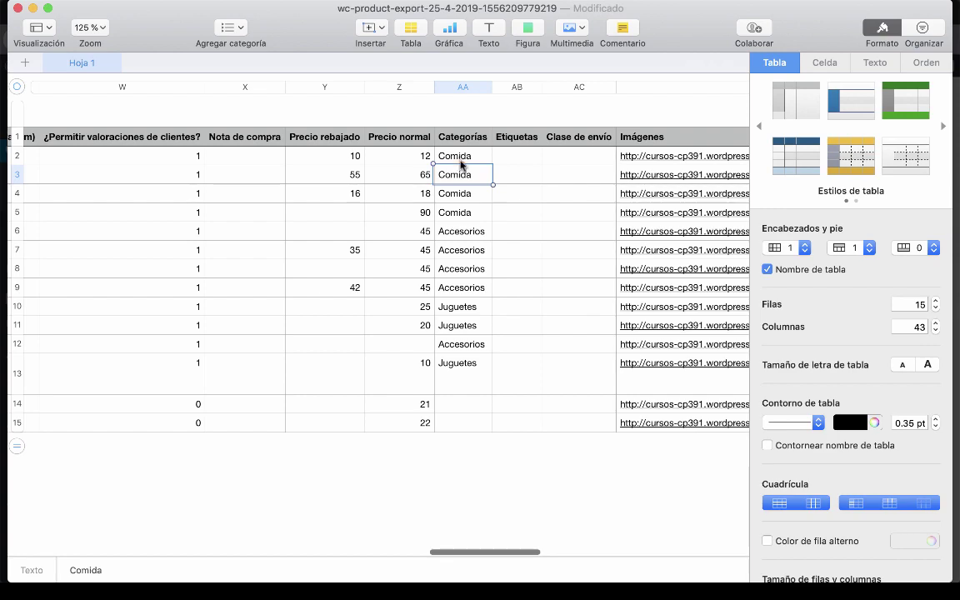
pyautogui.click(471, 159)
pyautogui.write('Juguetes')
pyautogui.click(516, 176)
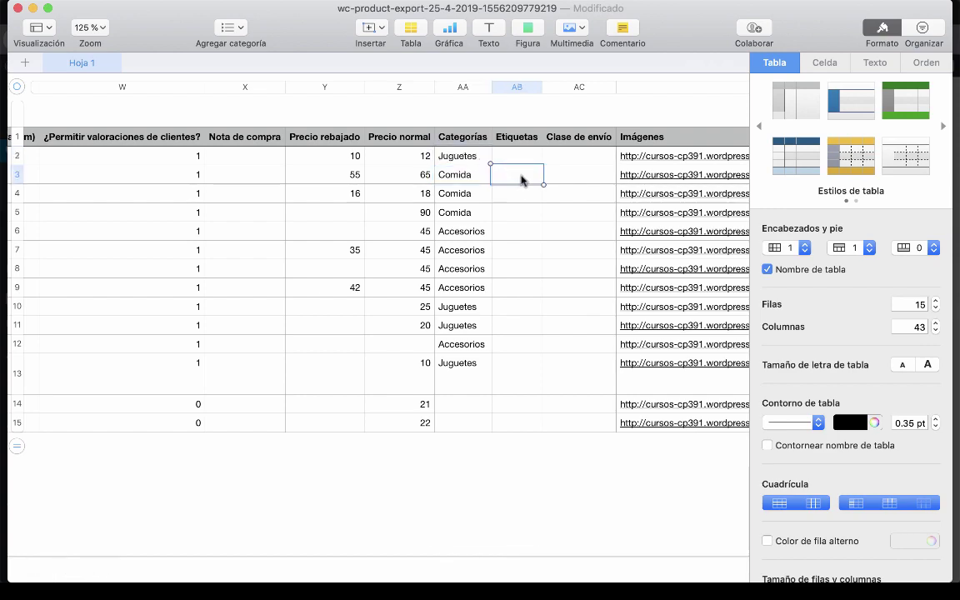
# Switch to the media library in Firefox and copy the URL of juguetes1.jpg from its attachment details
pyautogui.hscroll(5, 551, 157)
pyautogui.hscroll(3, 550, 156)
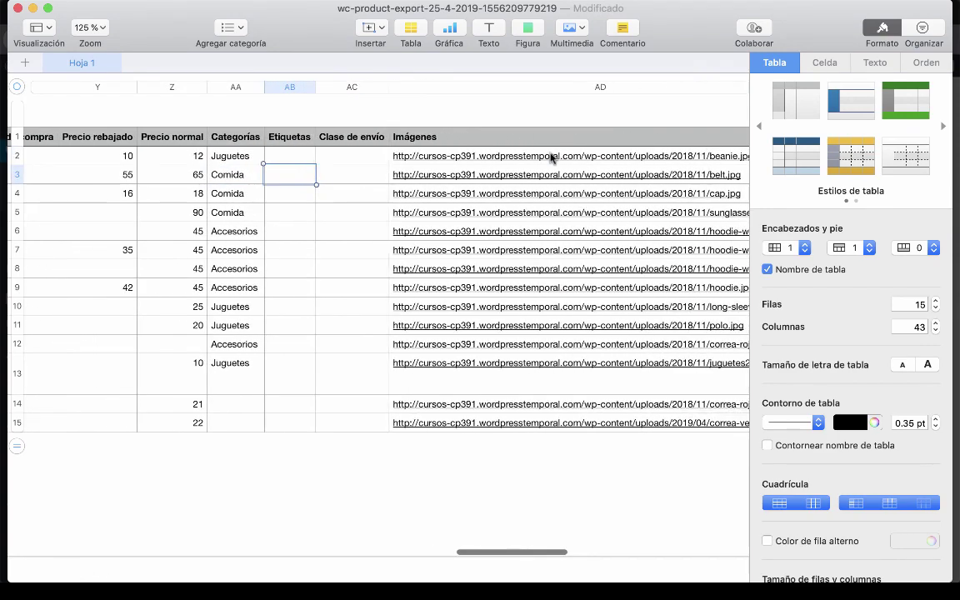
pyautogui.moveTo(2, 83)
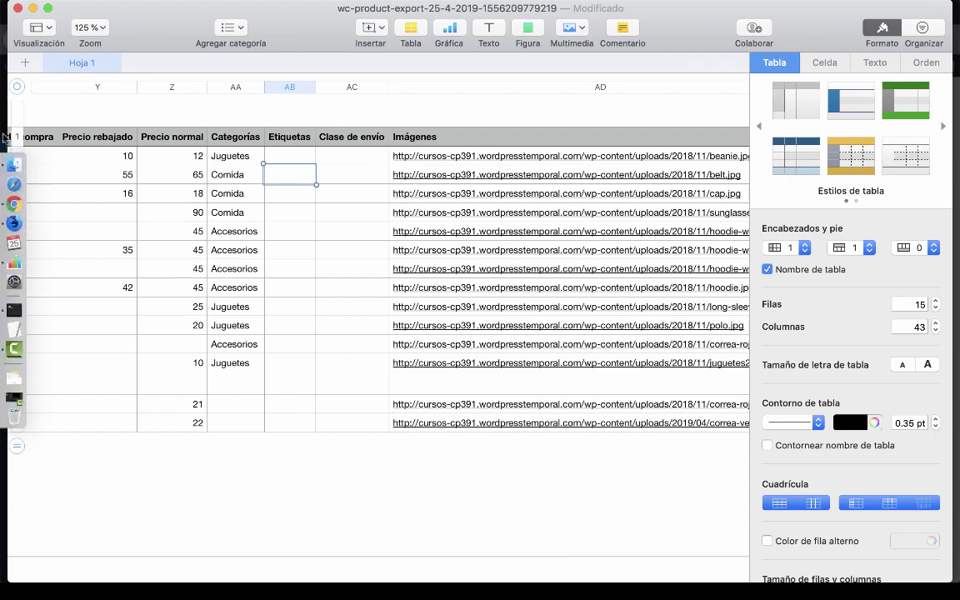
pyautogui.click(21, 224)
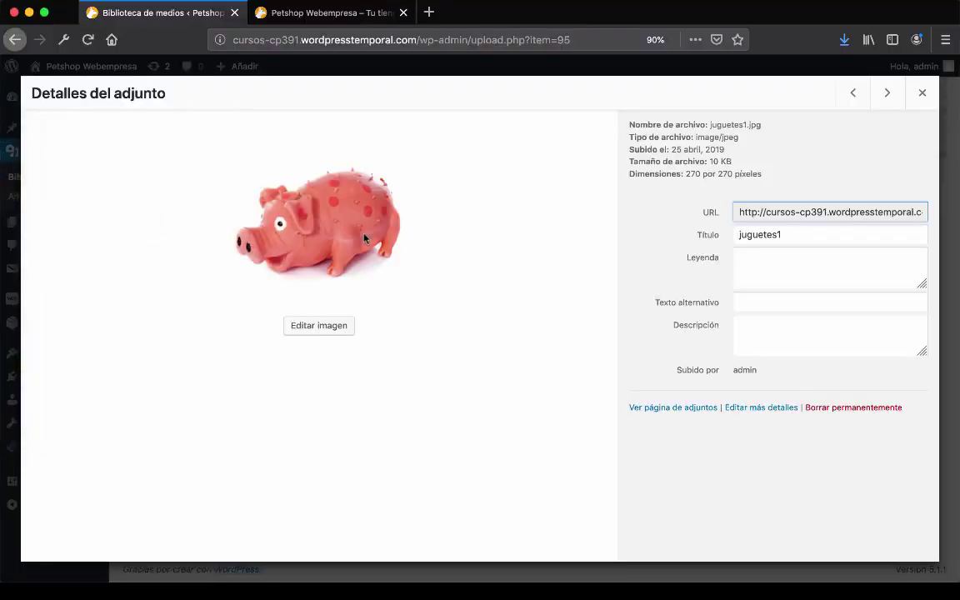
pyautogui.click(747, 211)
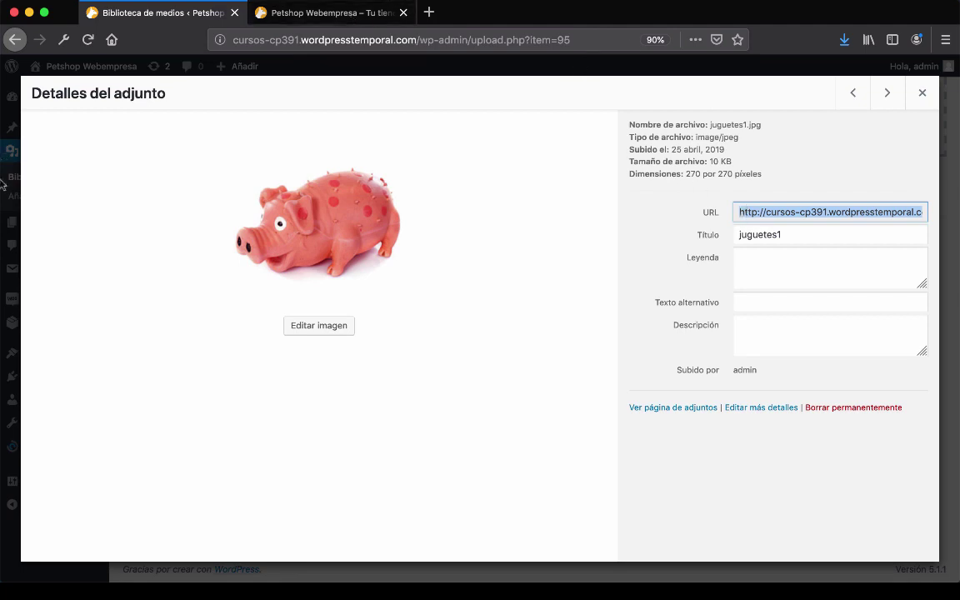
pyautogui.click(18, 262)
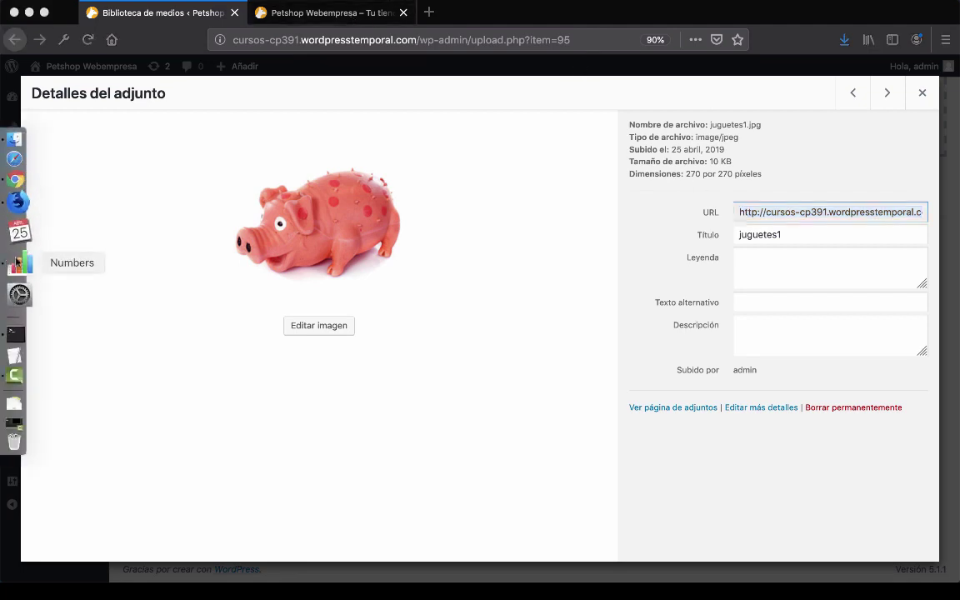
pyautogui.click(503, 164)
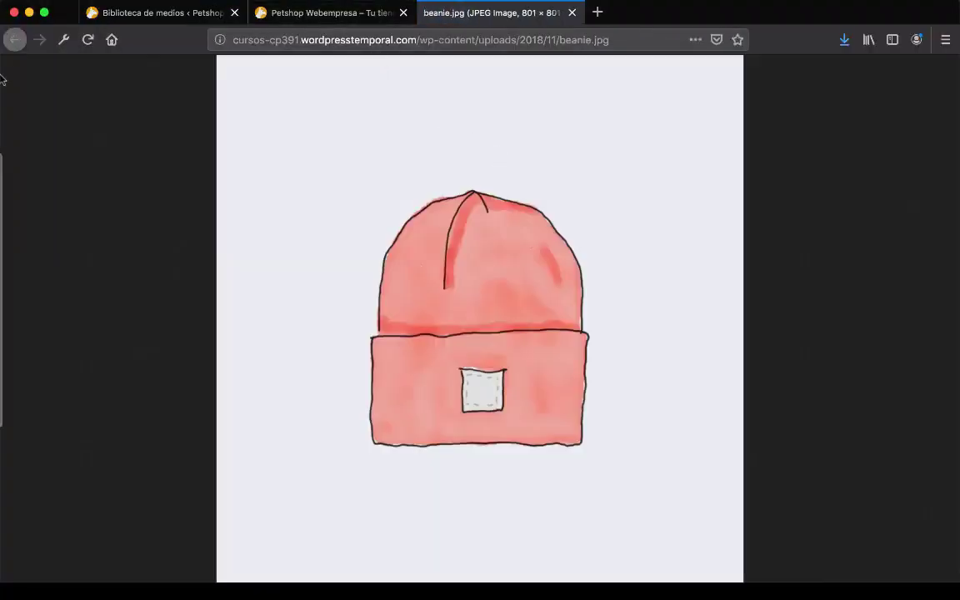
pyautogui.moveTo(2, 158)
pyautogui.click(5, 265)
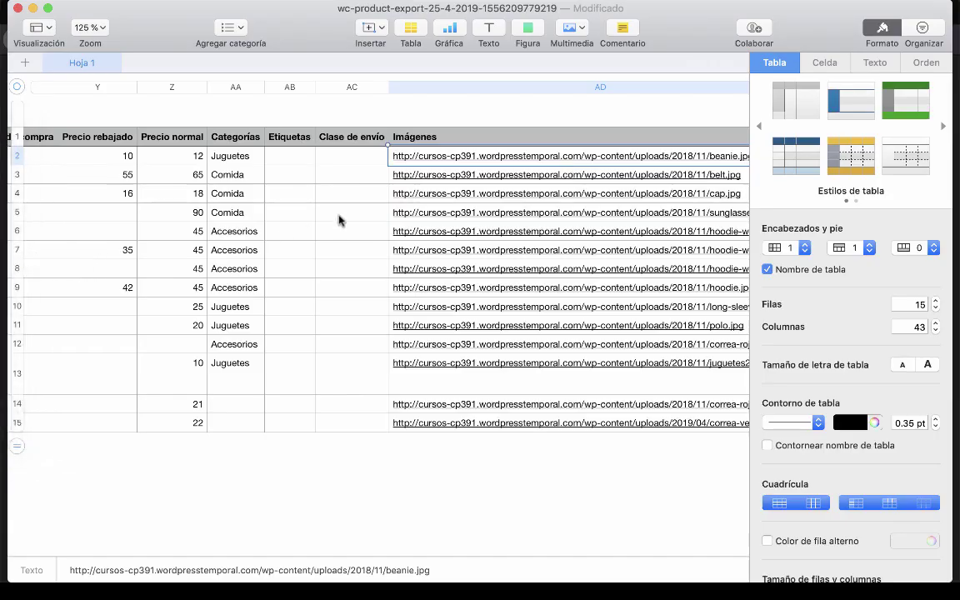
pyautogui.write('http://cursos-cp391.wordpresstemporal.com/wp-content/uploads/2019/04/juguetes1.jpg')
# Review the remaining columns through the attribute fields, and examine the SKUs, names and descriptions of all products
pyautogui.hscroll(5, 370, 212)
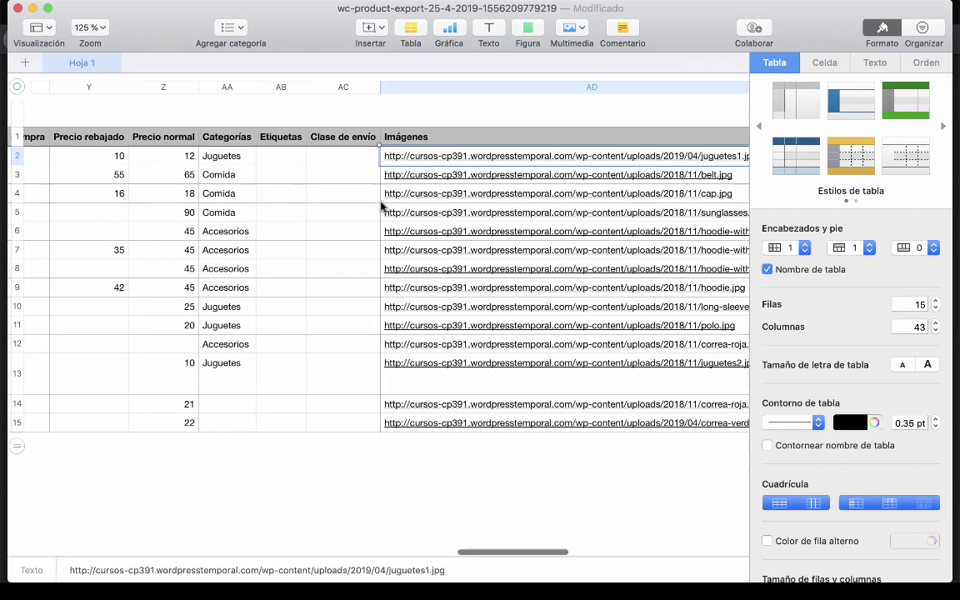
pyautogui.hscroll(8, 379, 206)
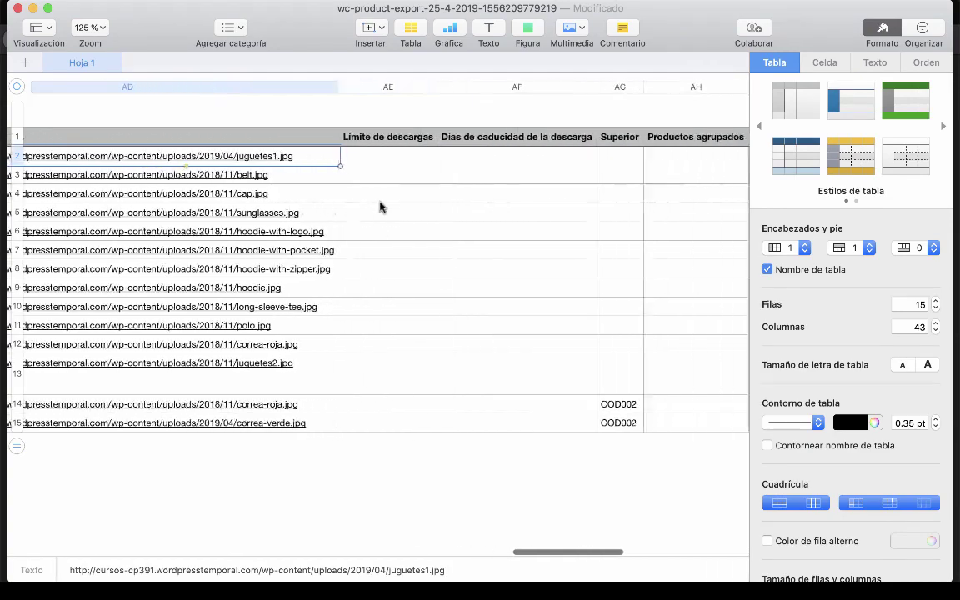
pyautogui.hscroll(10, 377, 205)
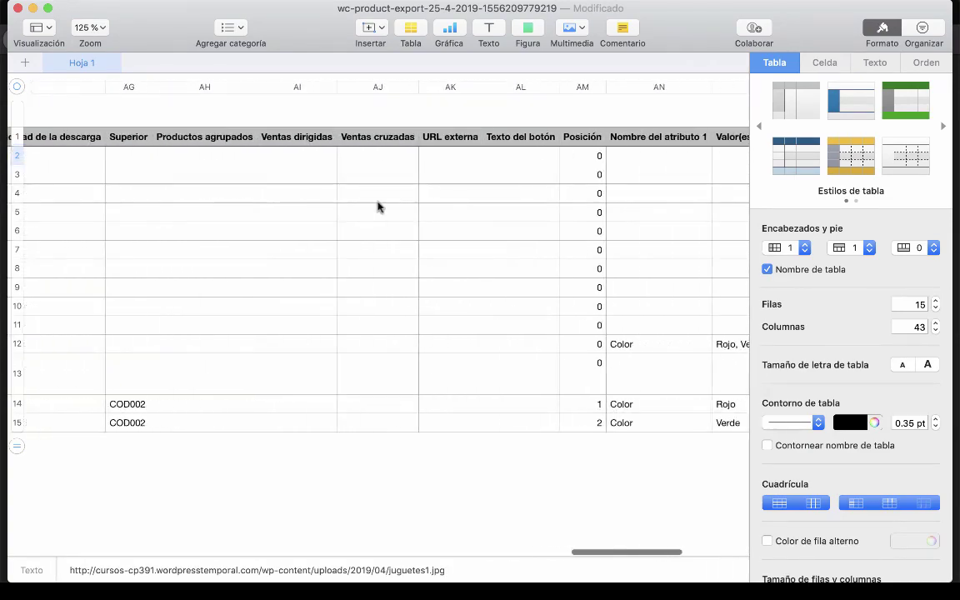
pyautogui.hscroll(-15, 377, 206)
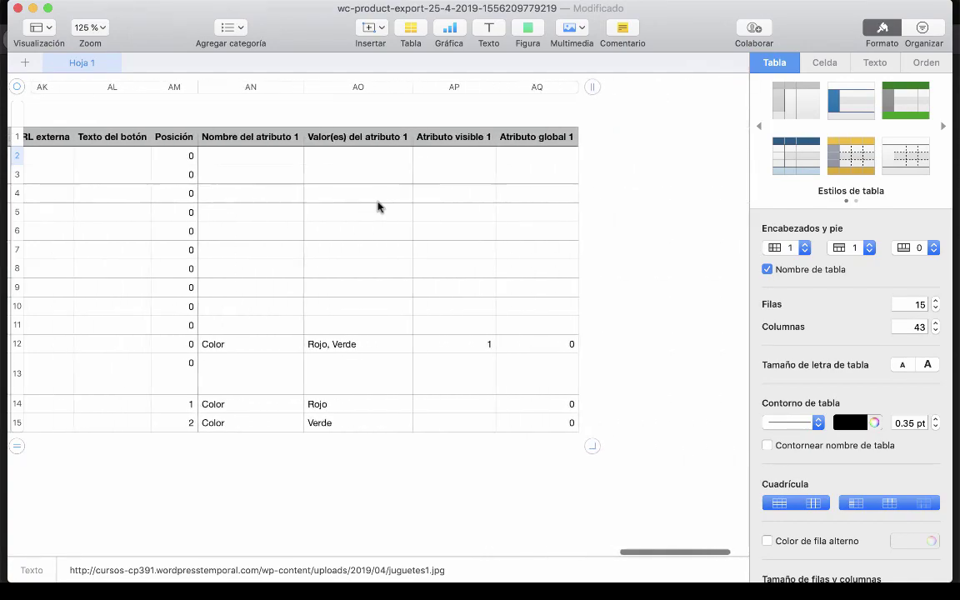
pyautogui.hscroll(-20, 377, 206)
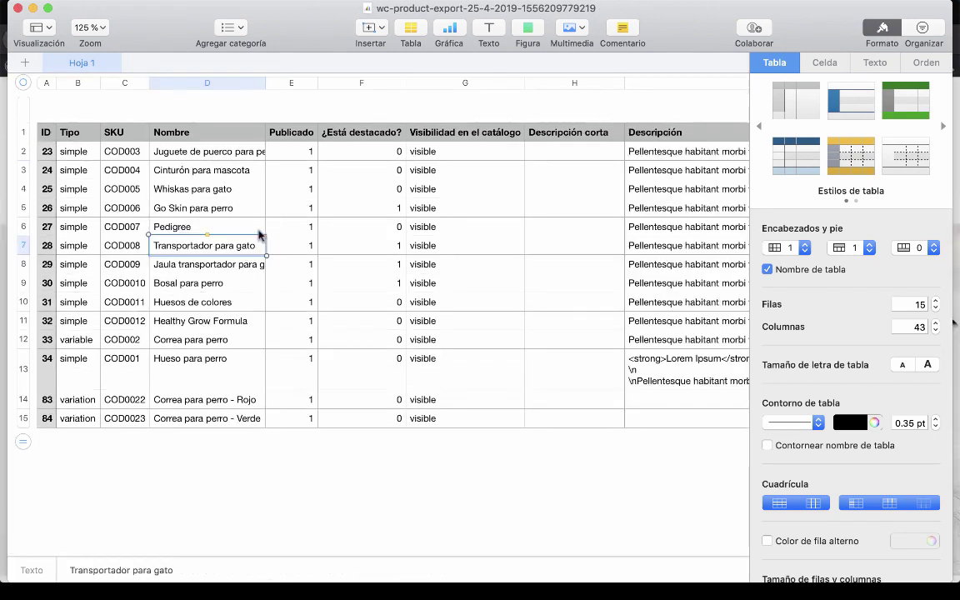
pyautogui.click(253, 194)
pyautogui.scroll(-1, 268, 198)
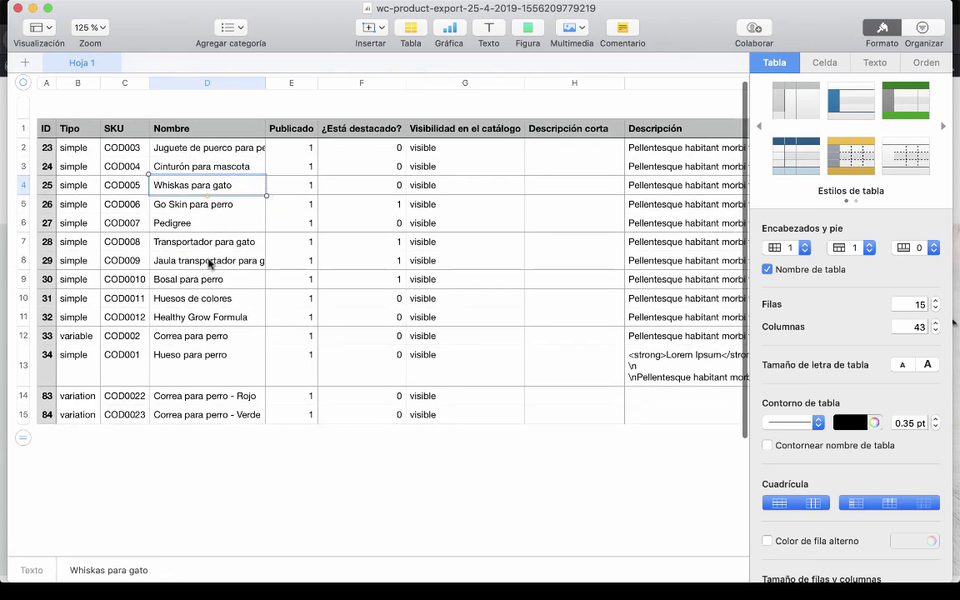
pyautogui.hscroll(15, 375, 245)
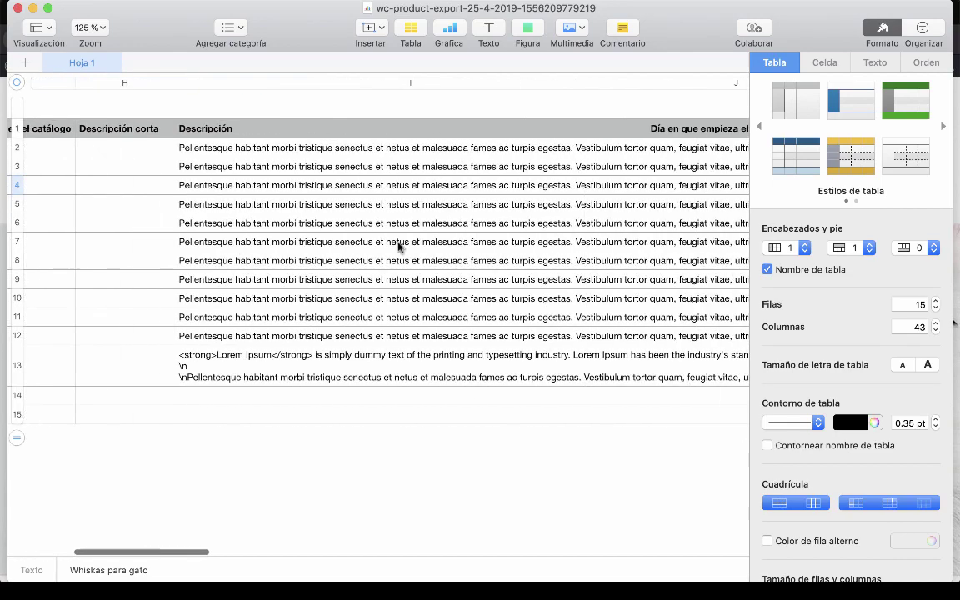
# Review the product table's columns from descriptions through stock, weights, prices, categories, image links and parent SKUs, and return to the product names
pyautogui.hscroll(10, 396, 246)
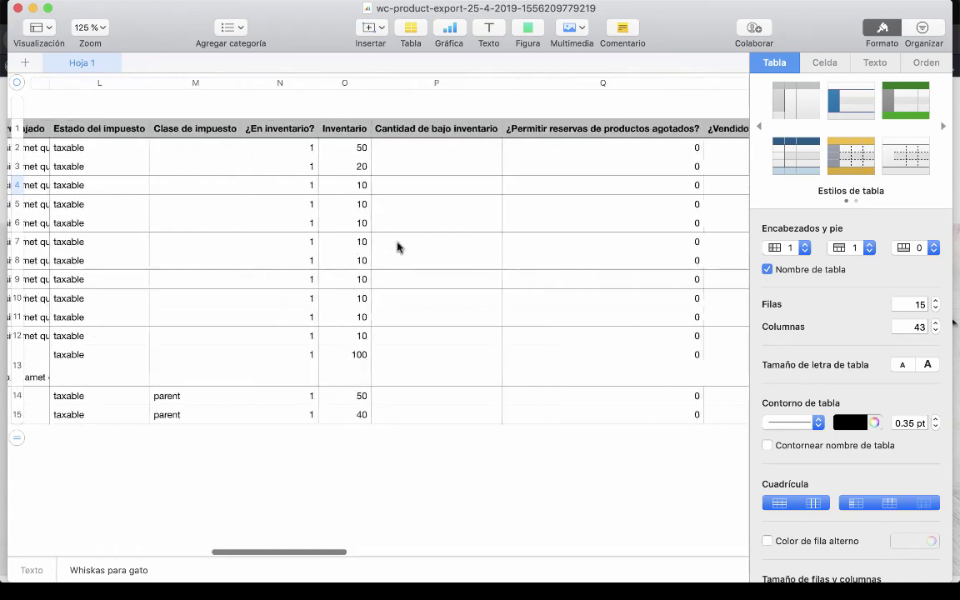
pyautogui.hscroll(10, 396, 246)
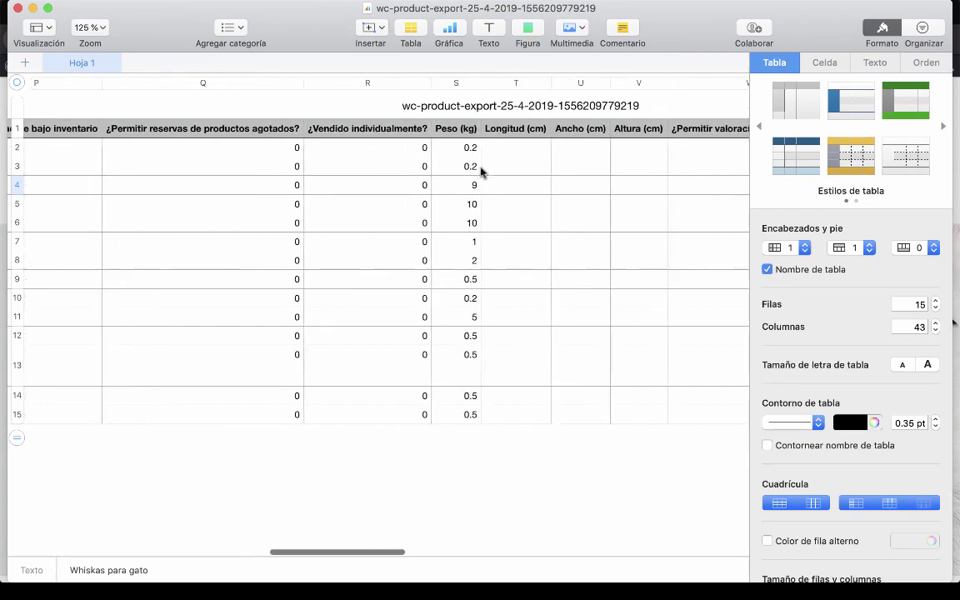
pyautogui.hscroll(10, 491, 176)
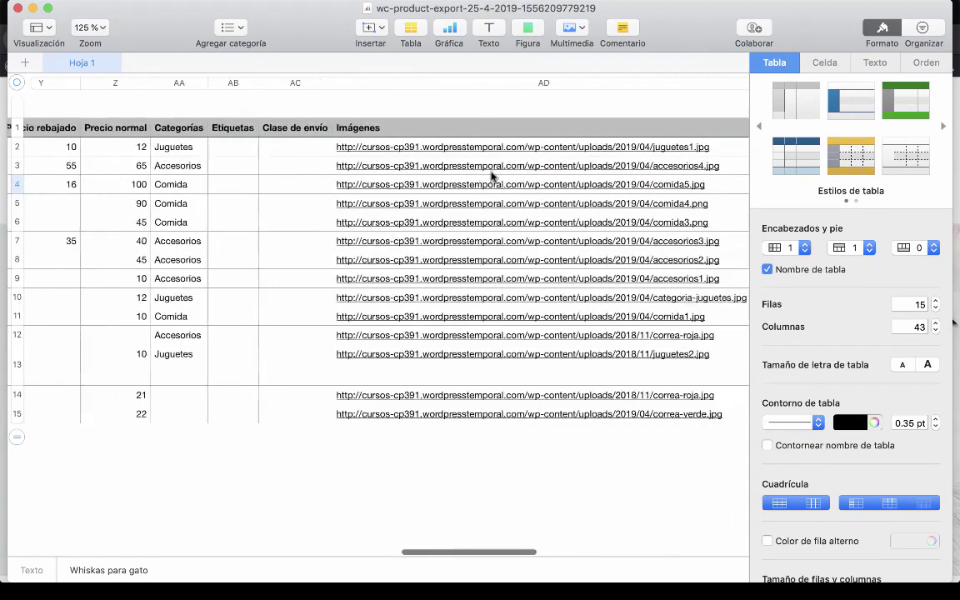
pyautogui.hscroll(5, 483, 185)
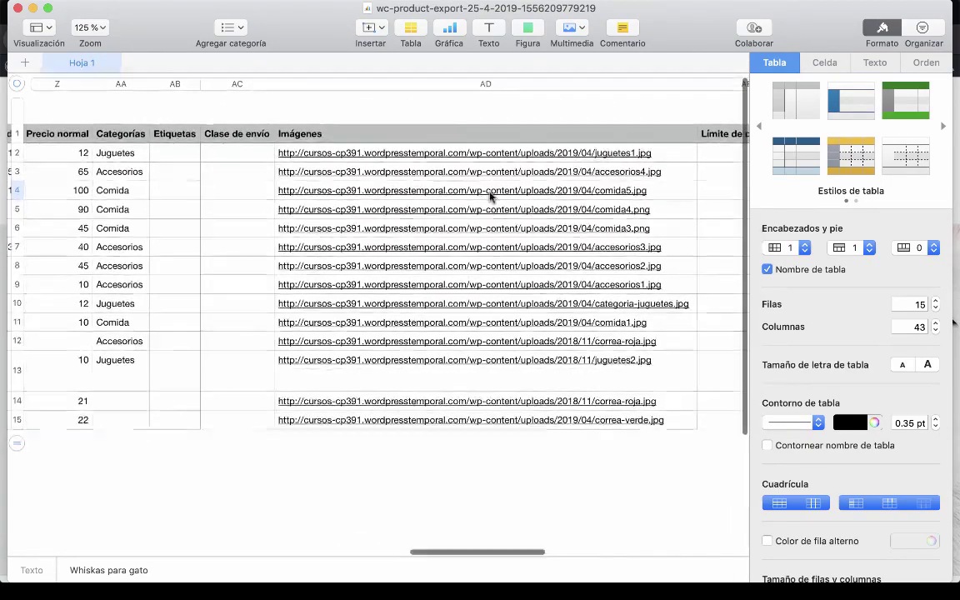
pyautogui.hscroll(8, 514, 204)
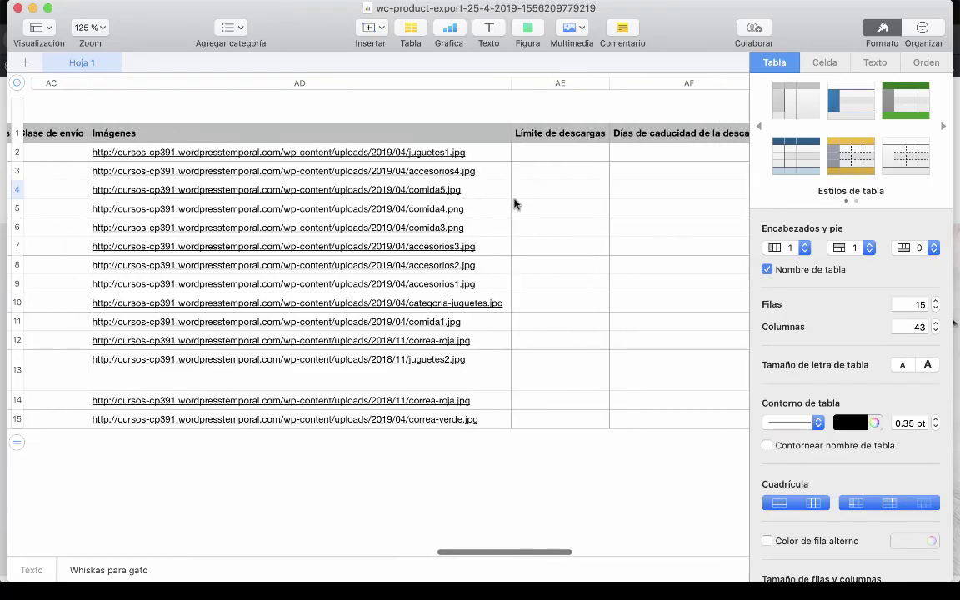
pyautogui.hscroll(3, 514, 204)
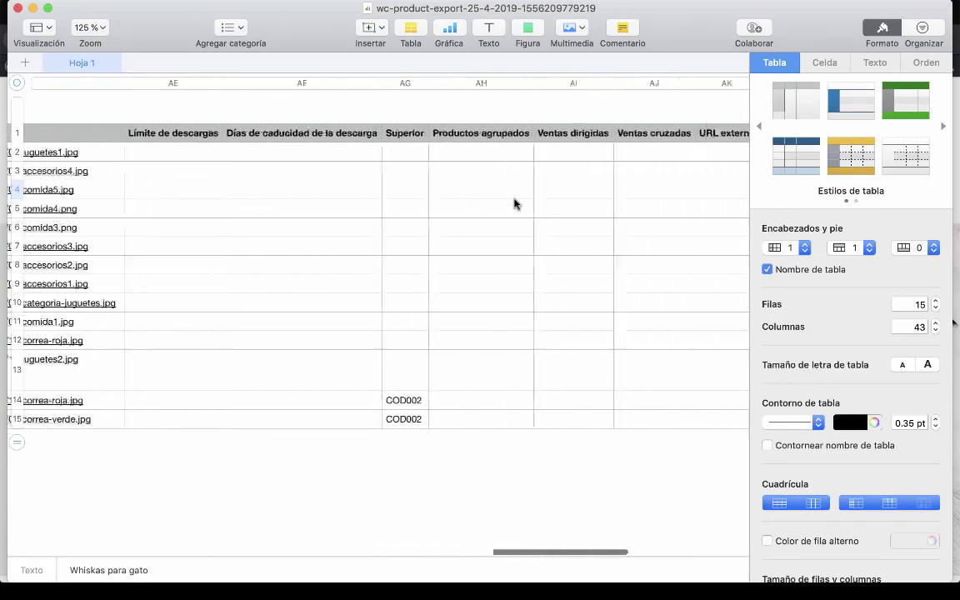
pyautogui.hscroll(-20, 514, 204)
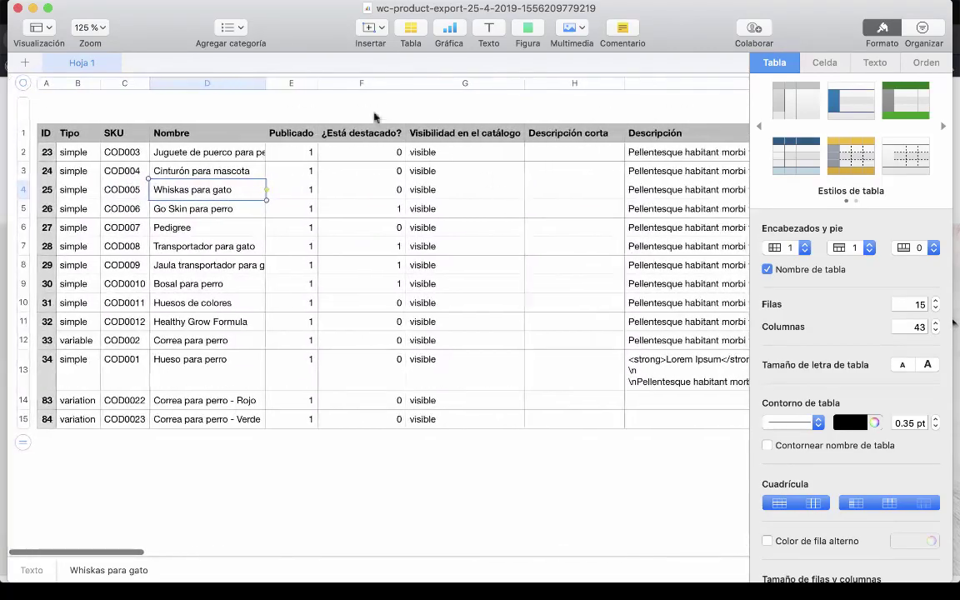
pyautogui.moveTo(322, 36); pyautogui.dragTo(314, 36)
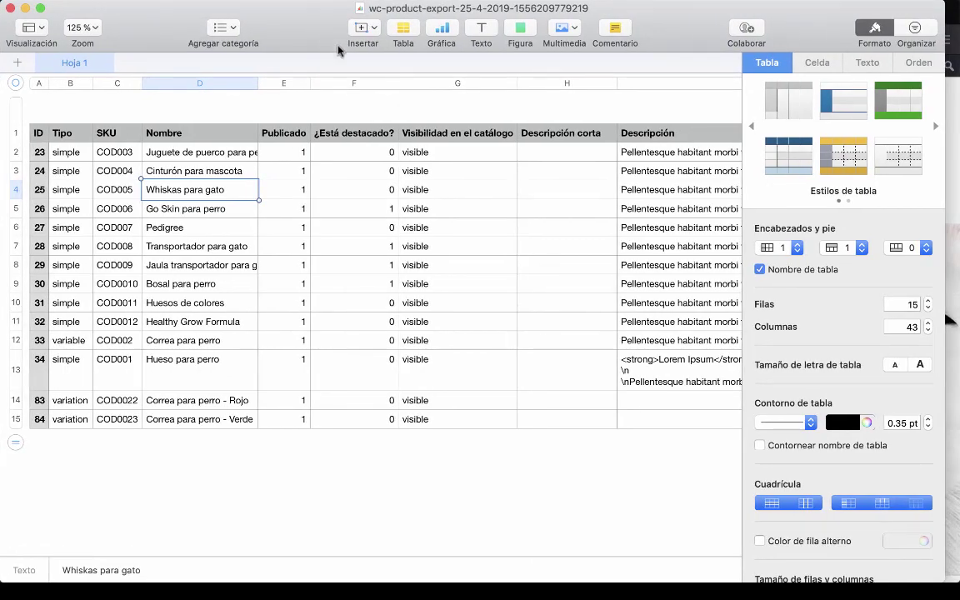
pyautogui.click(305, 213)
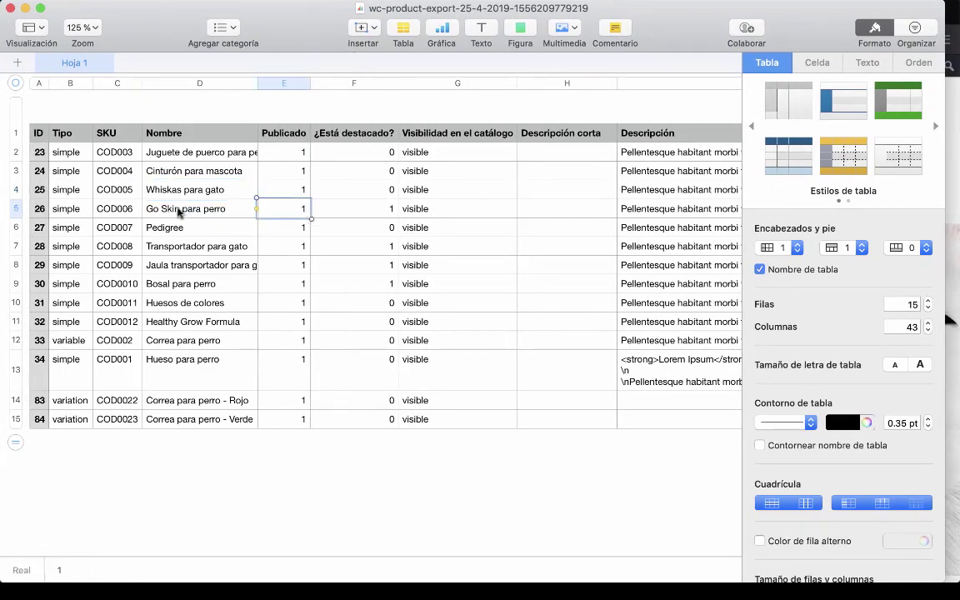
pyautogui.click(179, 213)
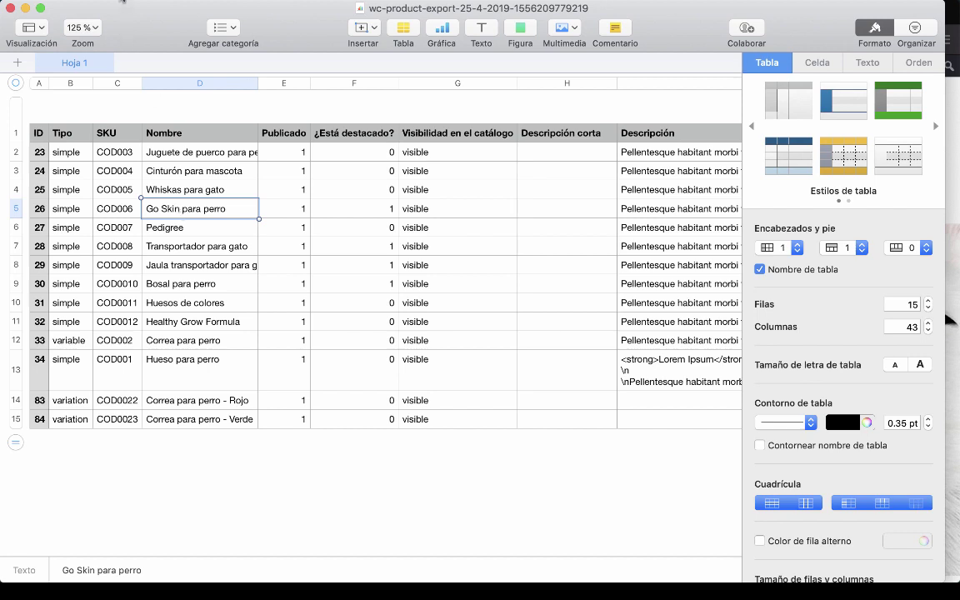
# Export the spreadsheet as a CSV file with Unicode (UTF-8) encoding, saving it to the Escritorio folder as "archivo para importar"
pyautogui.click(122, 1)
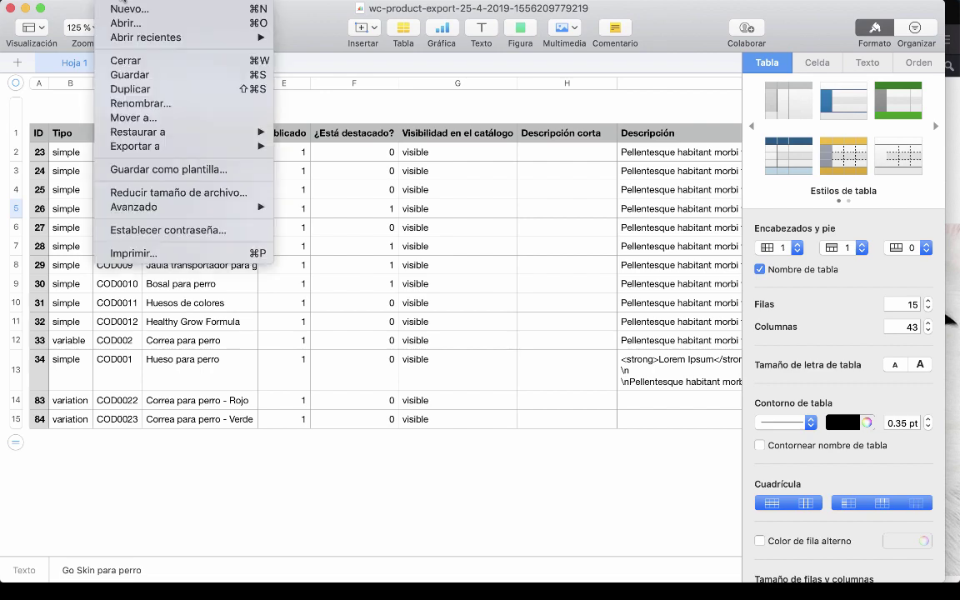
pyautogui.moveTo(170, 138)
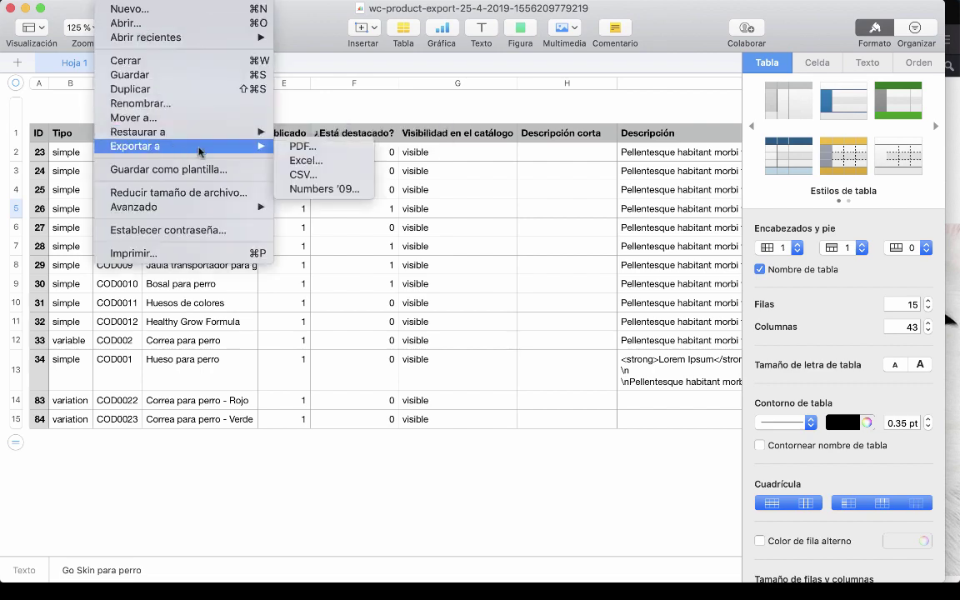
pyautogui.click(298, 176)
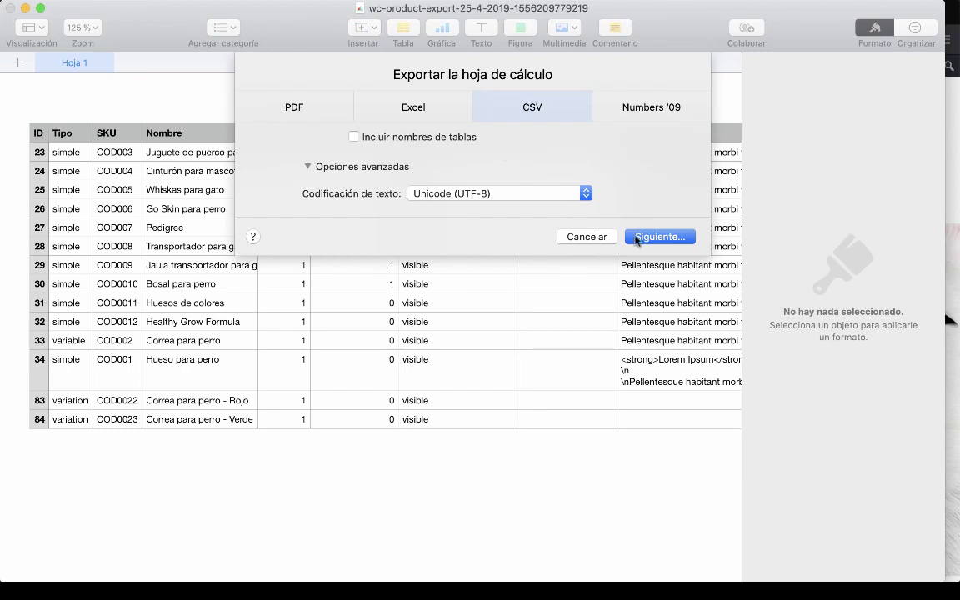
pyautogui.click(649, 237)
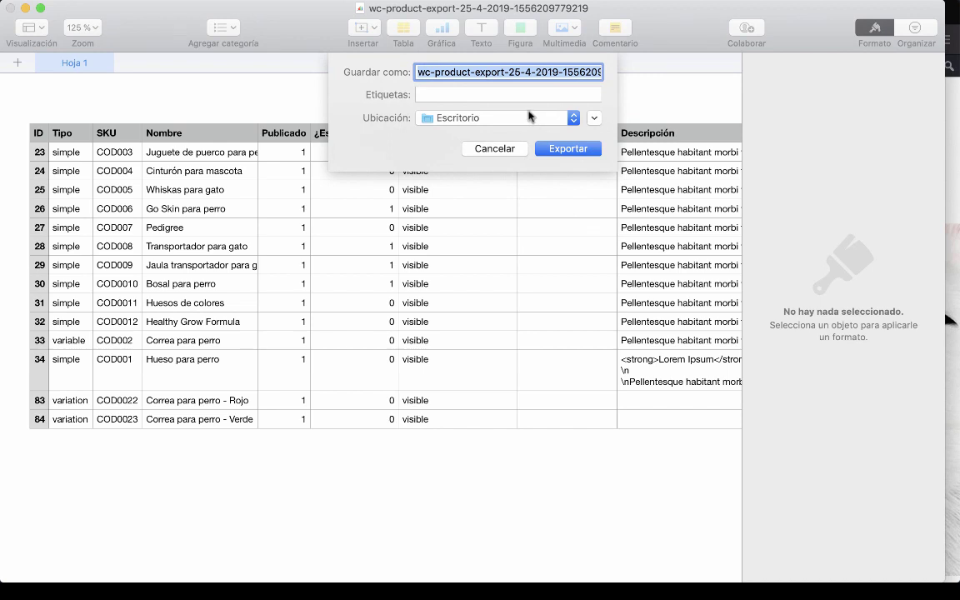
pyautogui.write('archivo para importar')
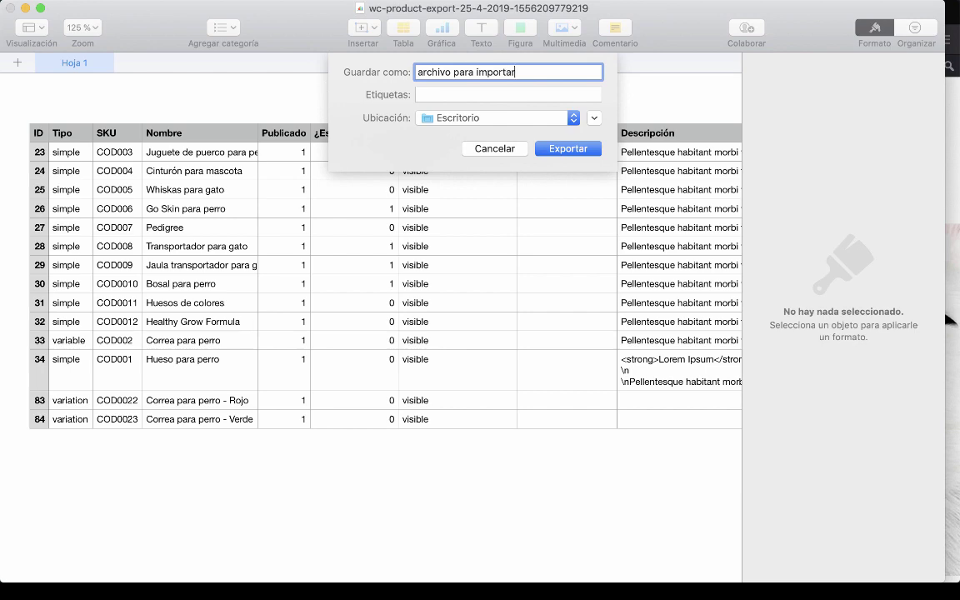
pyautogui.press('Return')
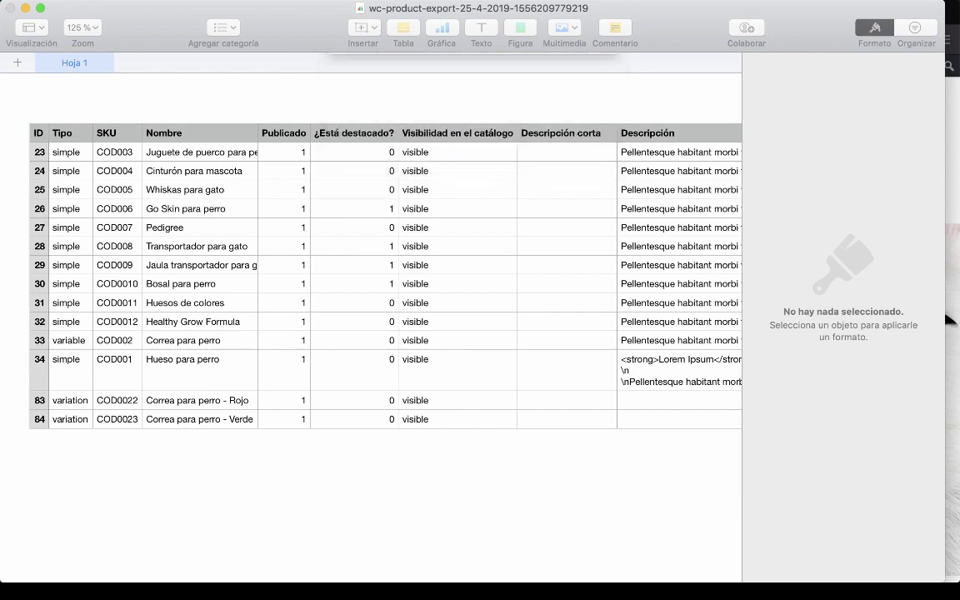
# Minimize the spreadsheet, switch to the WordPress admin in Firefox, and open the CSV product importer from the WooCommerce product list
pyautogui.click(24, 8)
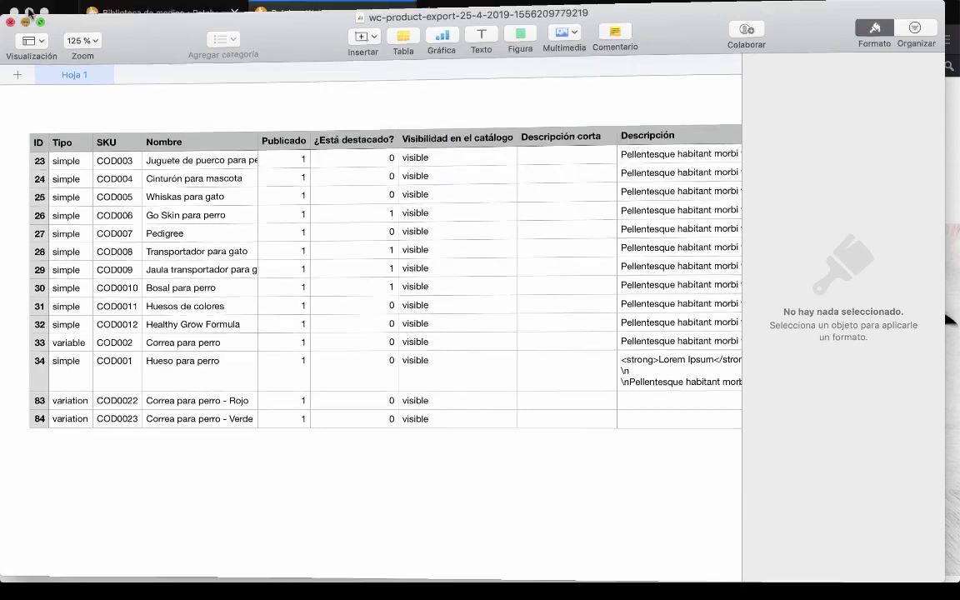
pyautogui.click(158, 12)
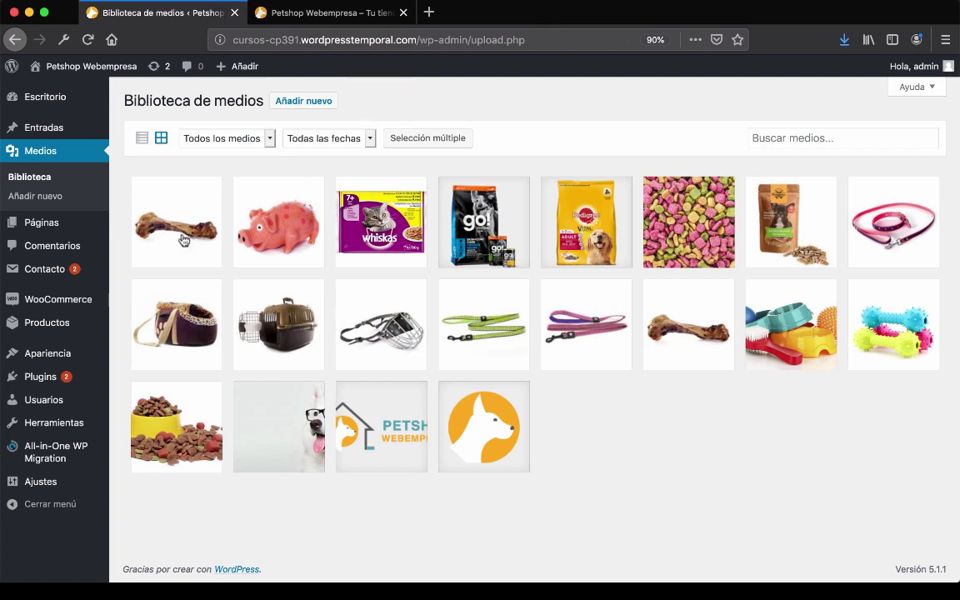
pyautogui.moveTo(54, 307)
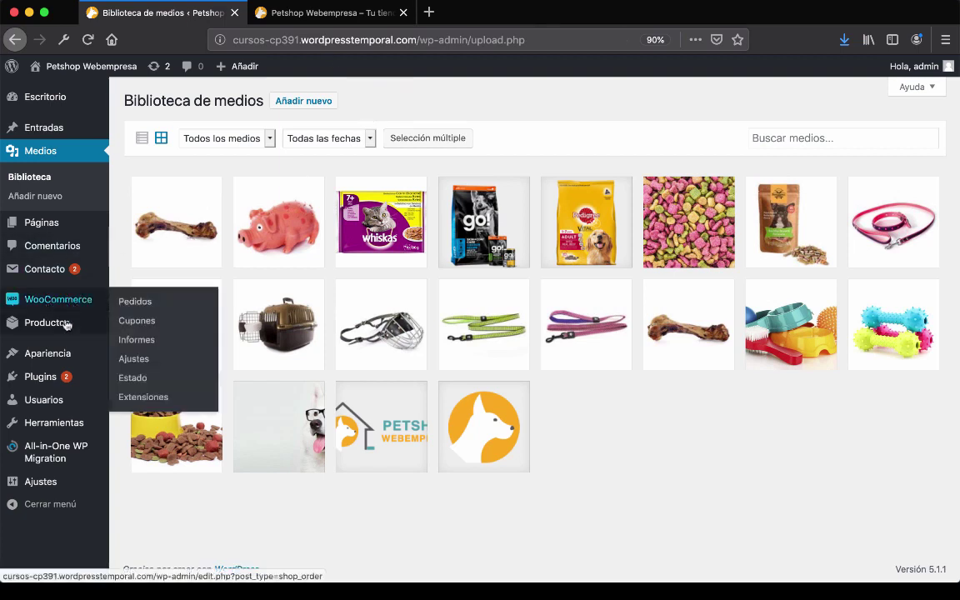
pyautogui.click(67, 325)
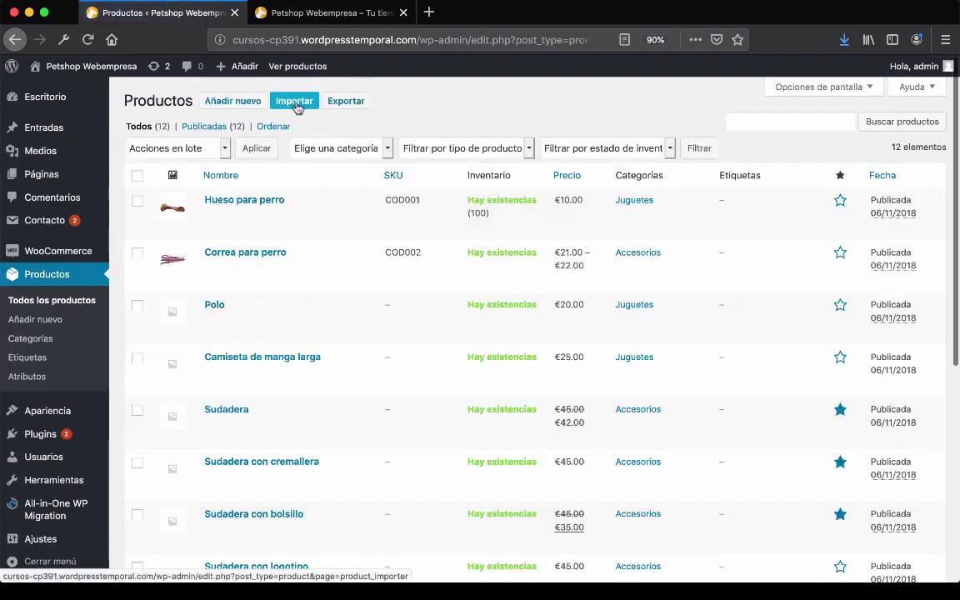
pyautogui.click(300, 102)
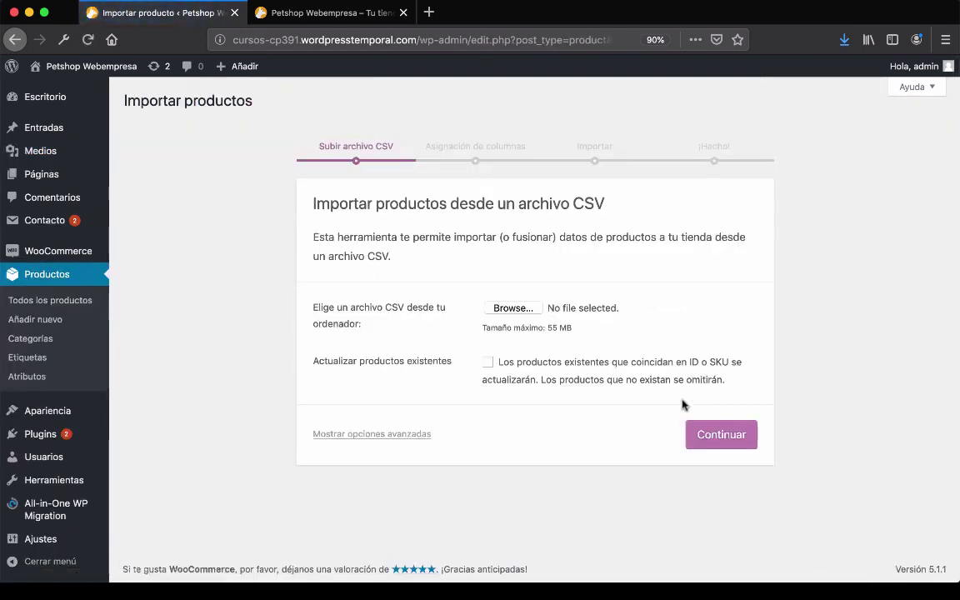
# Upload "archivo para importar" from the Desktop folder into the importer, with updating of existing products matching by ID or SKU enabled
pyautogui.click(511, 308)
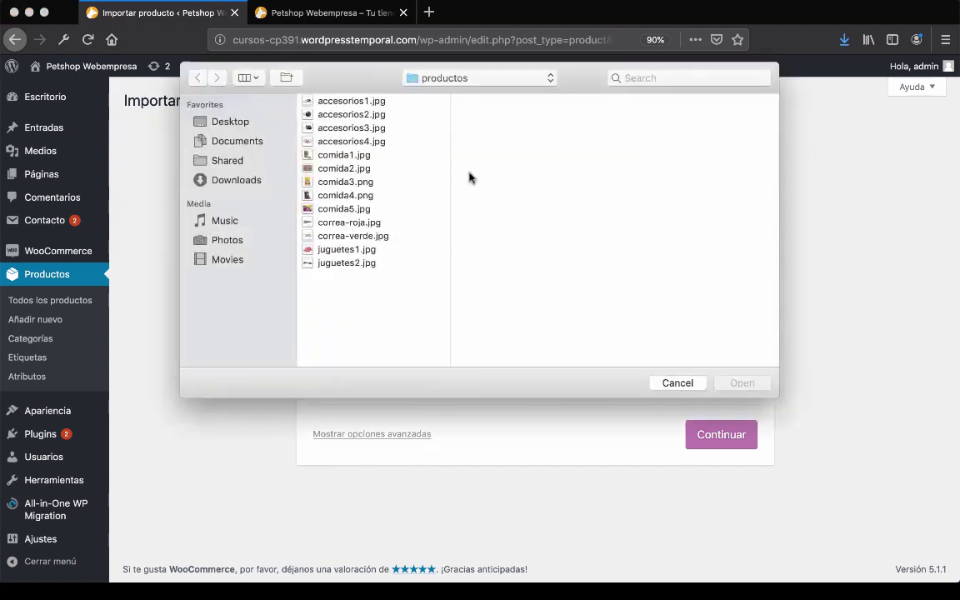
pyautogui.click(250, 124)
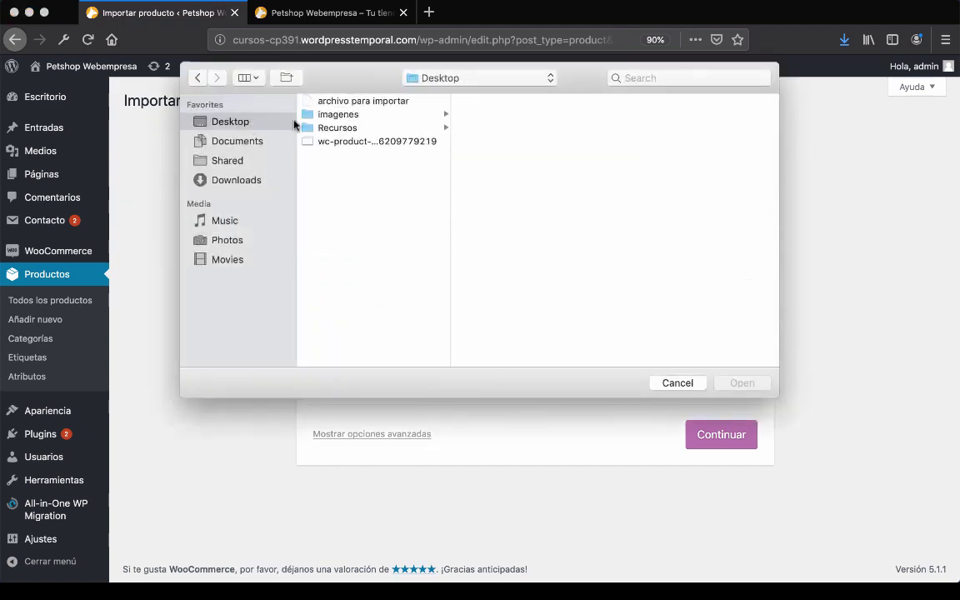
pyautogui.doubleClick(384, 101)
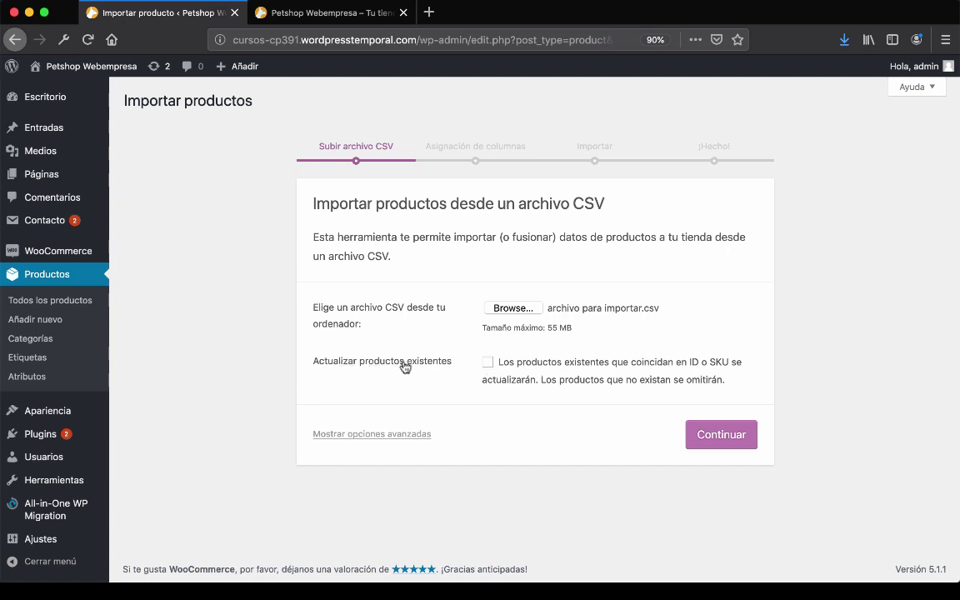
pyautogui.click(487, 363)
pyautogui.click(721, 435)
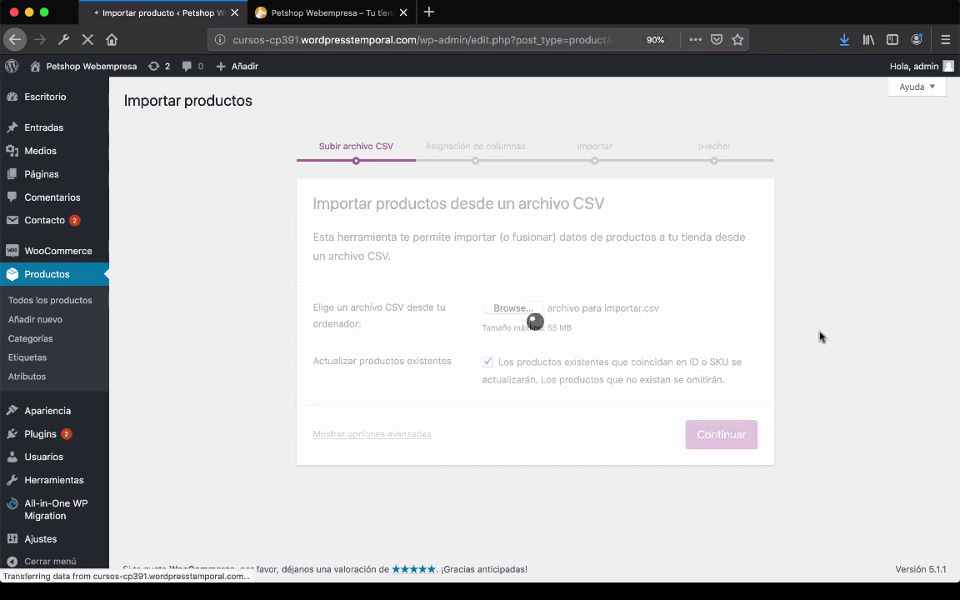
# Examine how each CSV column is assigned to a product field, from ID through the attribute fields at the end of the mapping
pyautogui.scroll(-3, 280, 187)
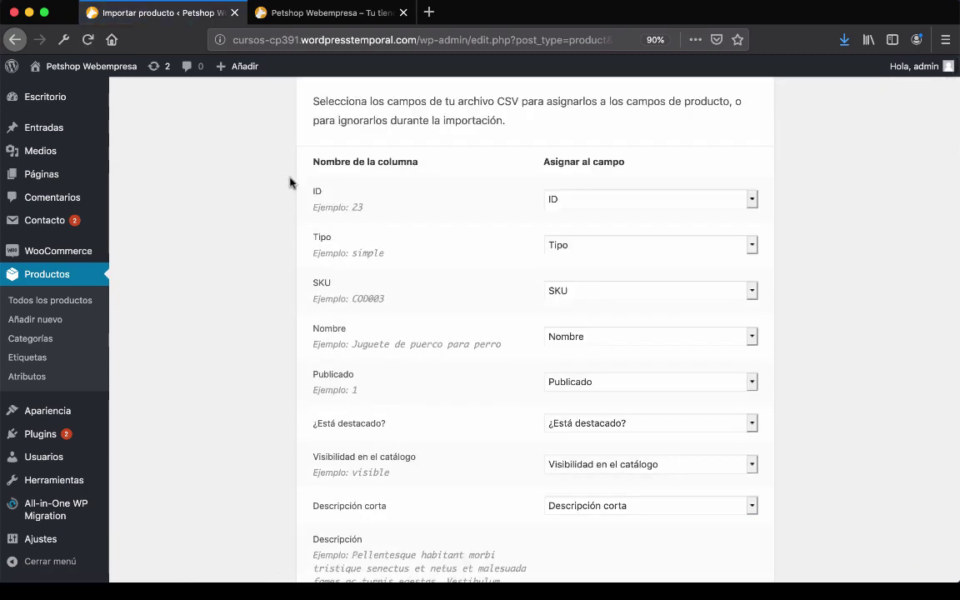
pyautogui.scroll(3, 292, 183)
pyautogui.scroll(-2, 293, 182)
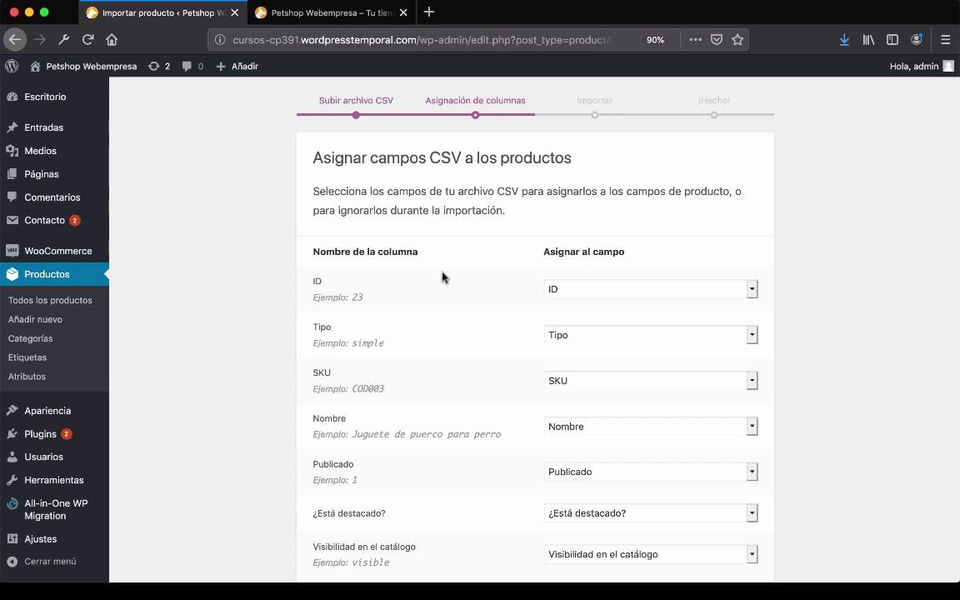
pyautogui.scroll(-1, 442, 277)
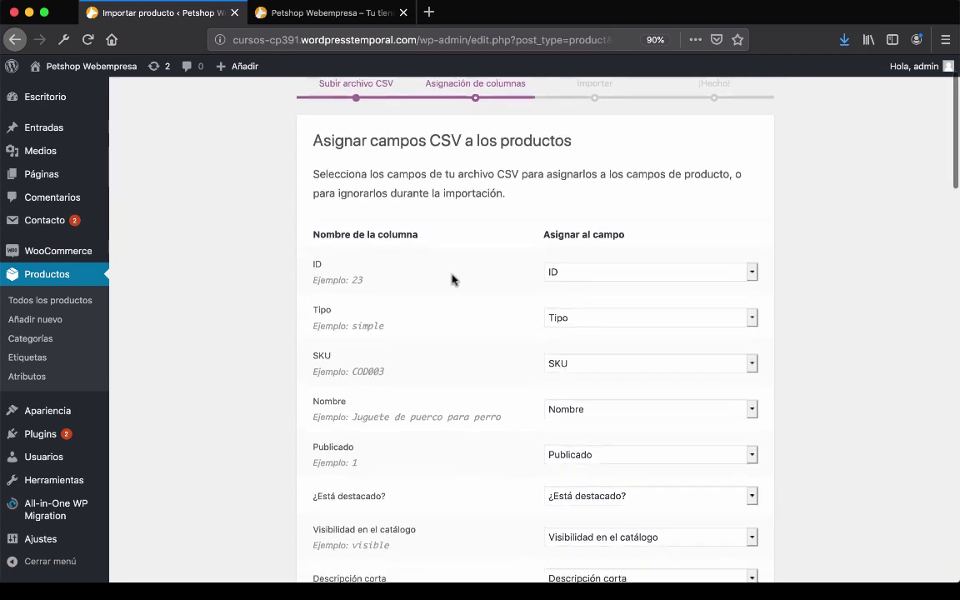
pyautogui.scroll(-1, 641, 259)
pyautogui.scroll(-1, 642, 261)
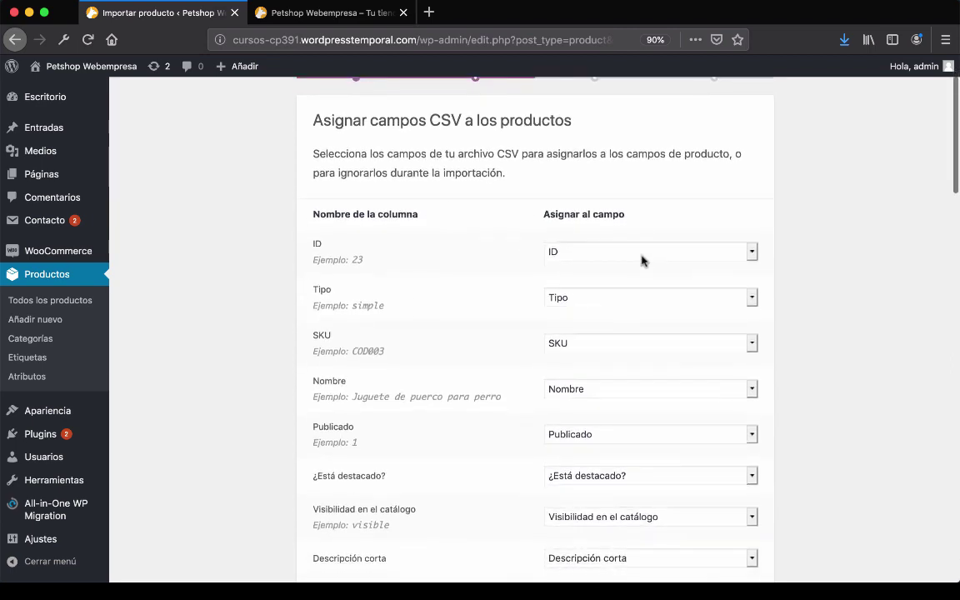
pyautogui.scroll(-5, 642, 261)
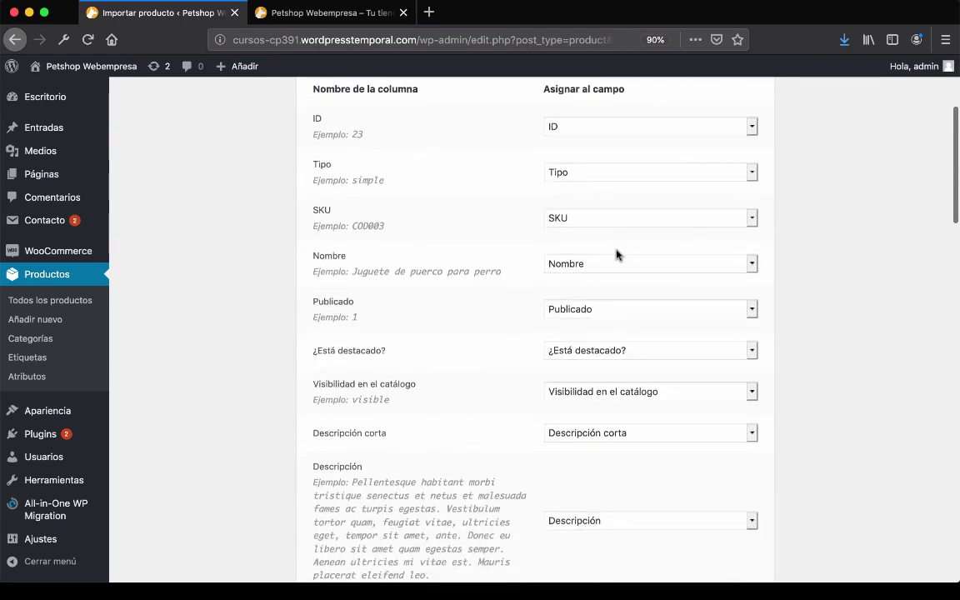
pyautogui.scroll(-4, 616, 254)
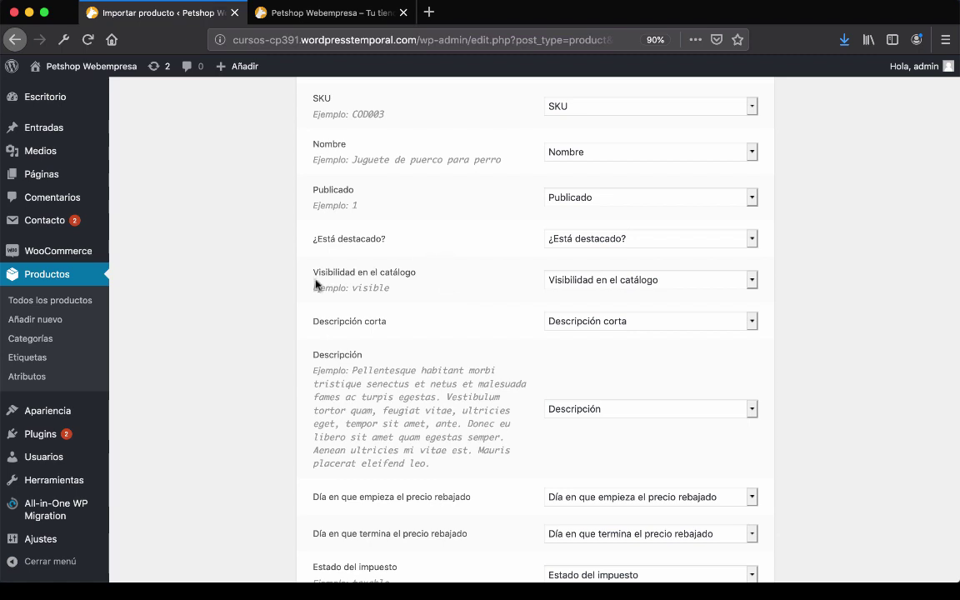
pyautogui.scroll(-3, 424, 325)
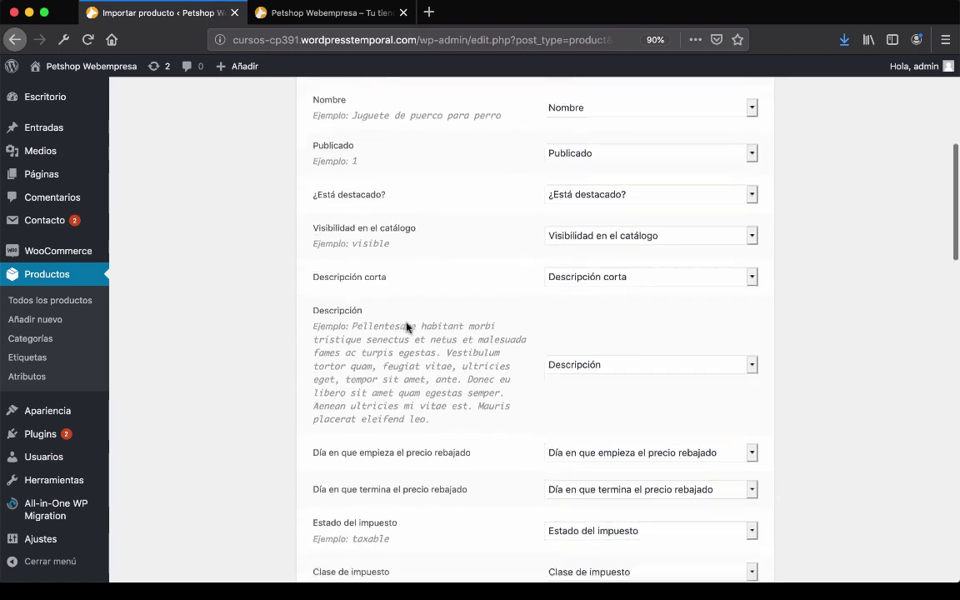
pyautogui.scroll(-2, 548, 360)
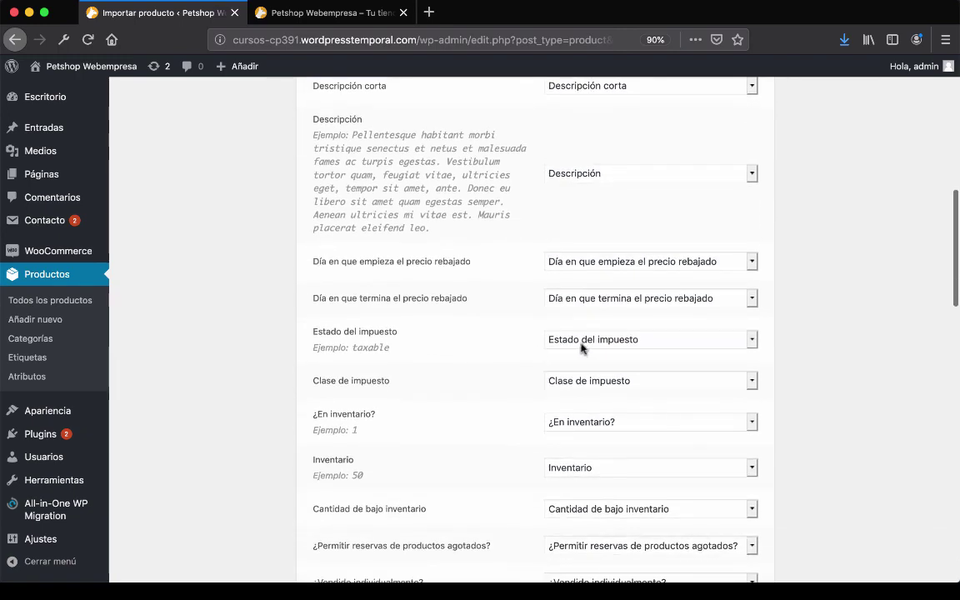
pyautogui.click(581, 349)
pyautogui.click(325, 319)
pyautogui.scroll(-6, 378, 357)
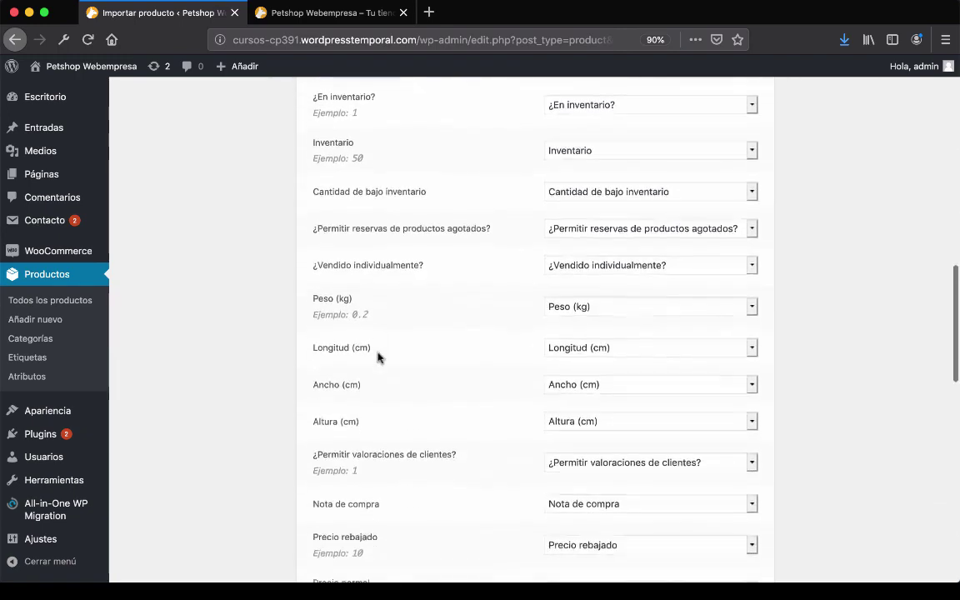
pyautogui.scroll(-15, 377, 356)
pyautogui.scroll(-5, 378, 354)
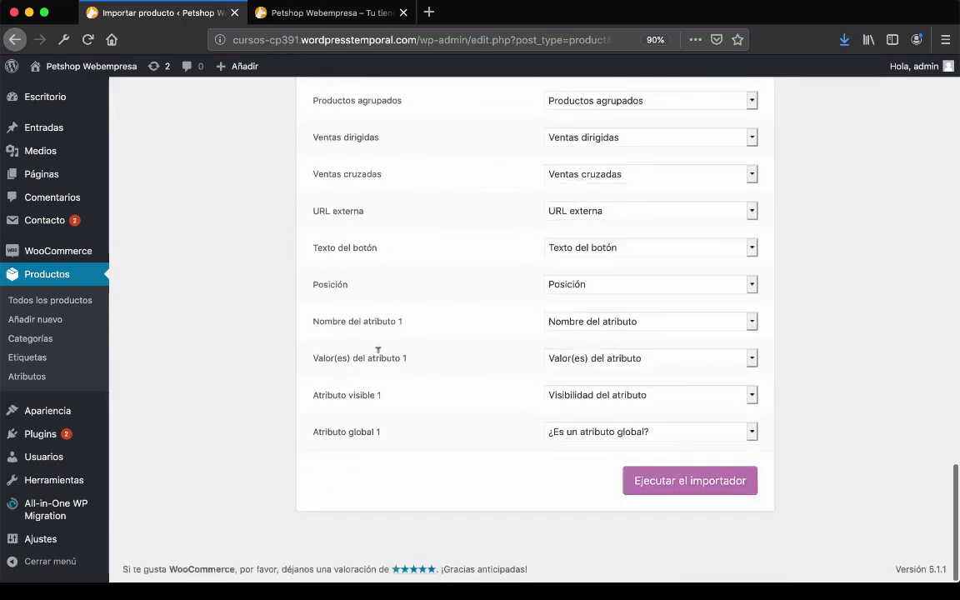
# Run the product import with the assigned columns and review the entries in the full WooCommerce product list
pyautogui.click(686, 492)
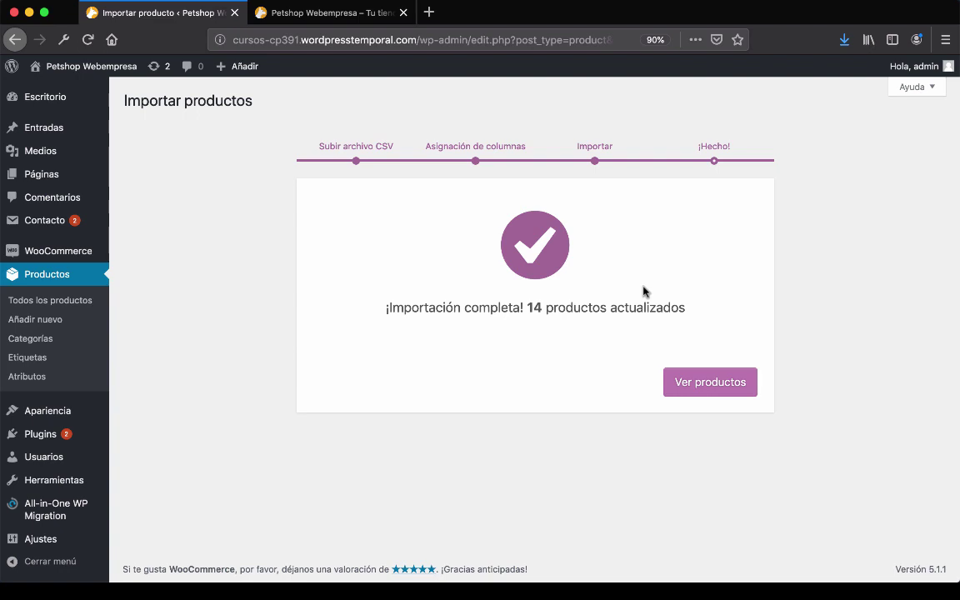
pyautogui.click(90, 310)
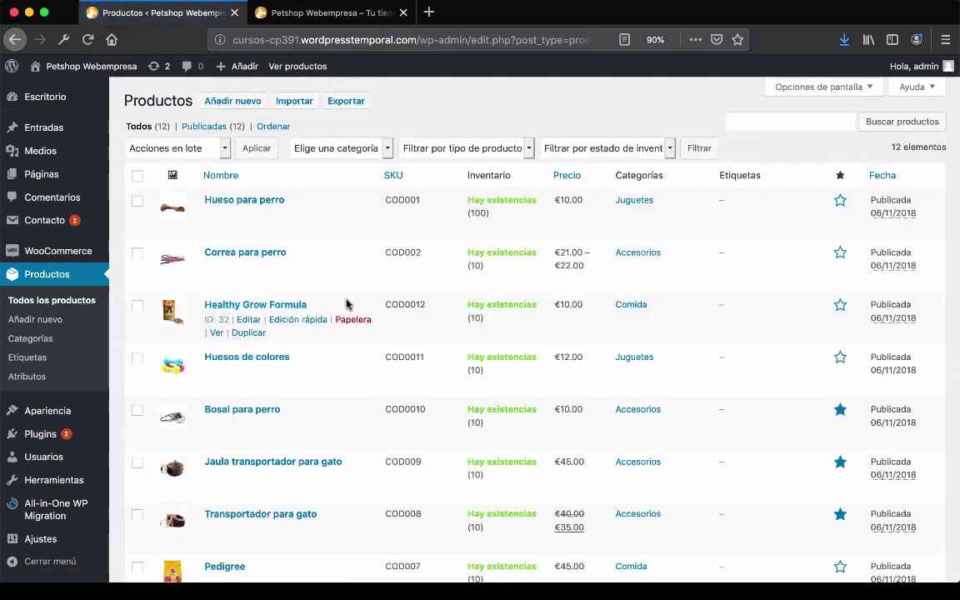
pyautogui.scroll(-10, 346, 304)
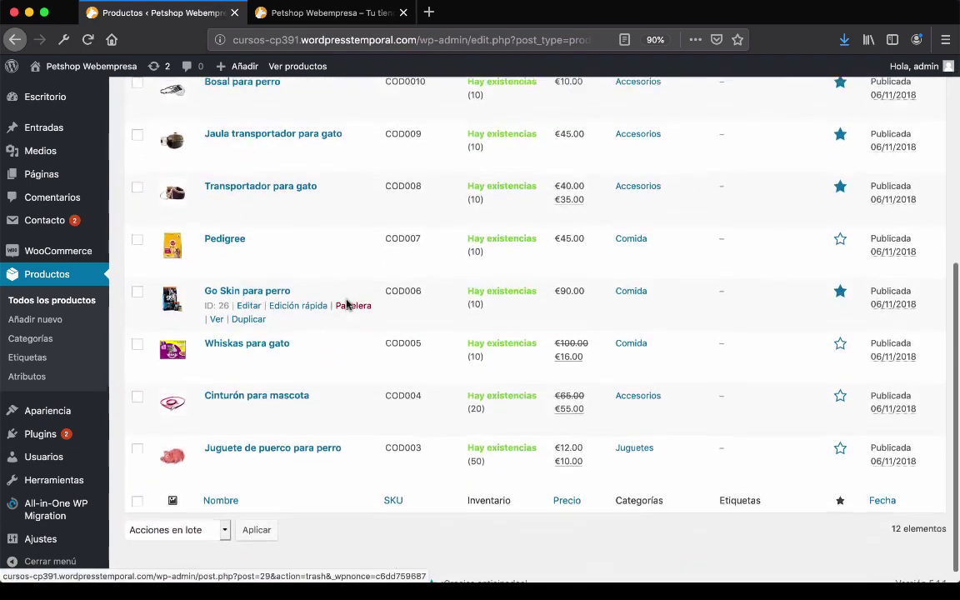
pyautogui.scroll(10, 347, 304)
# Reload the Petshop Webempresa storefront, check its category, Novedades and Recomendamos sections, and return to the admin product list
pyautogui.click(323, 12)
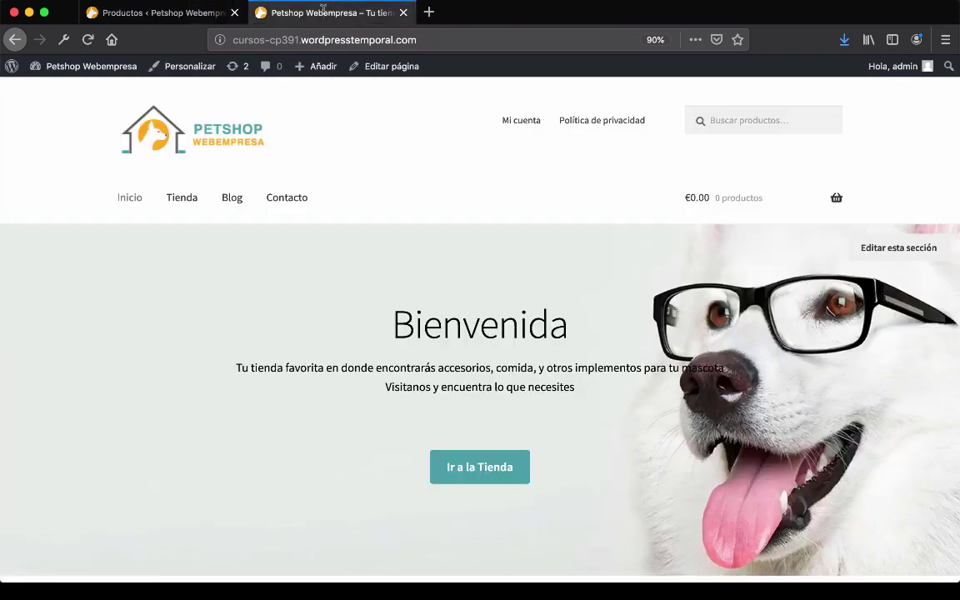
pyautogui.scroll(-3, 375, 206)
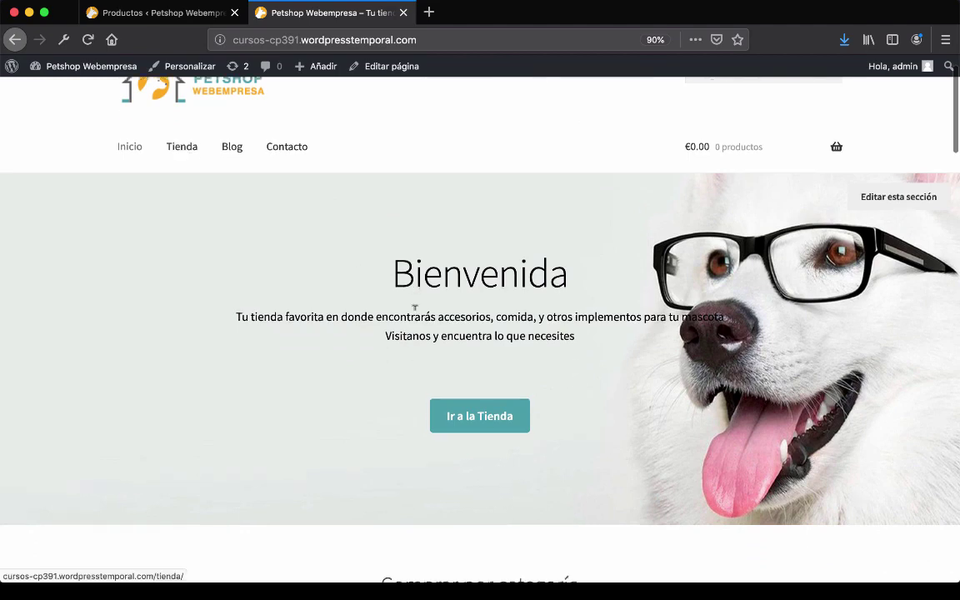
pyautogui.scroll(-10, 414, 307)
pyautogui.press('super+r')
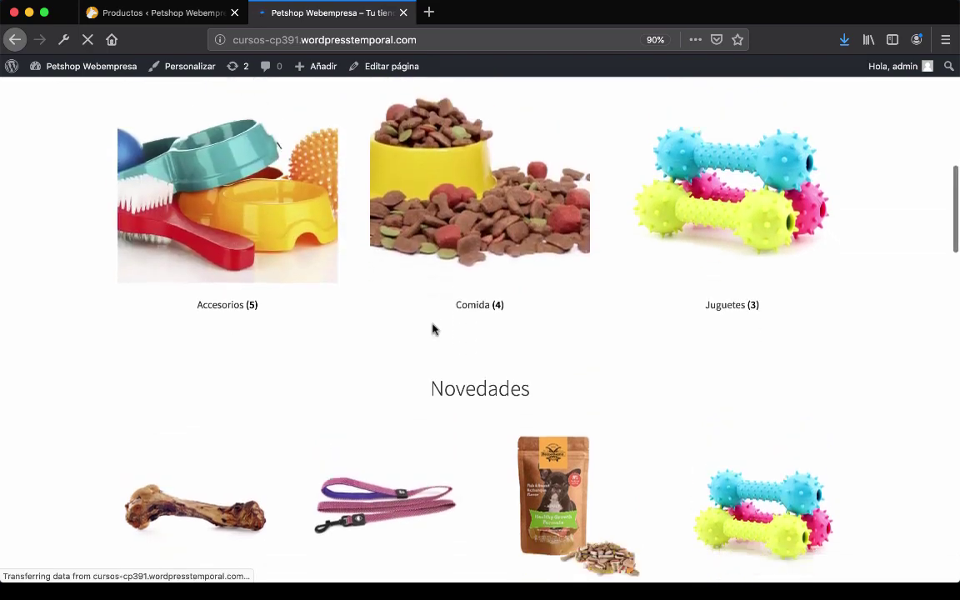
pyautogui.scroll(-10, 432, 329)
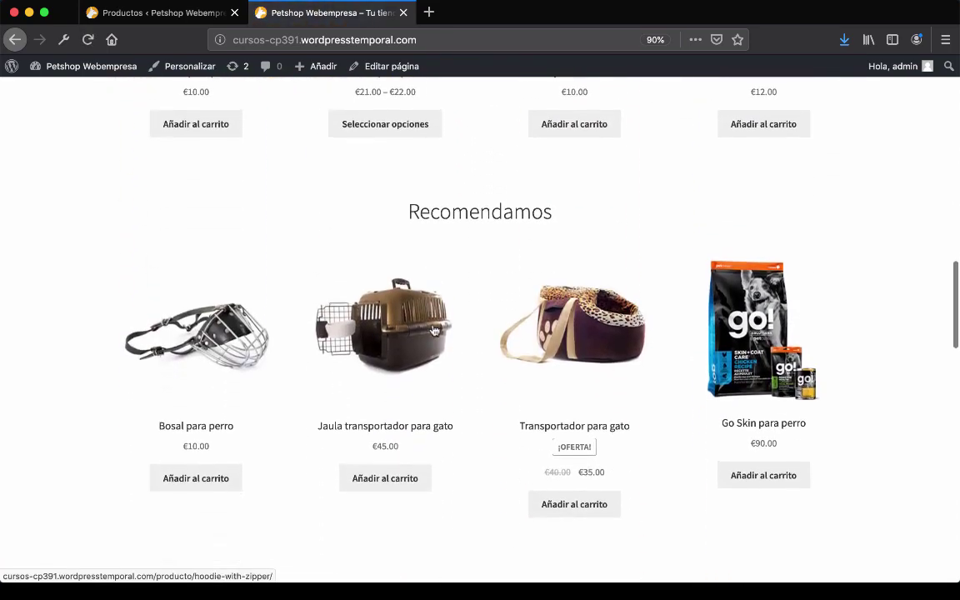
pyautogui.scroll(5, 433, 331)
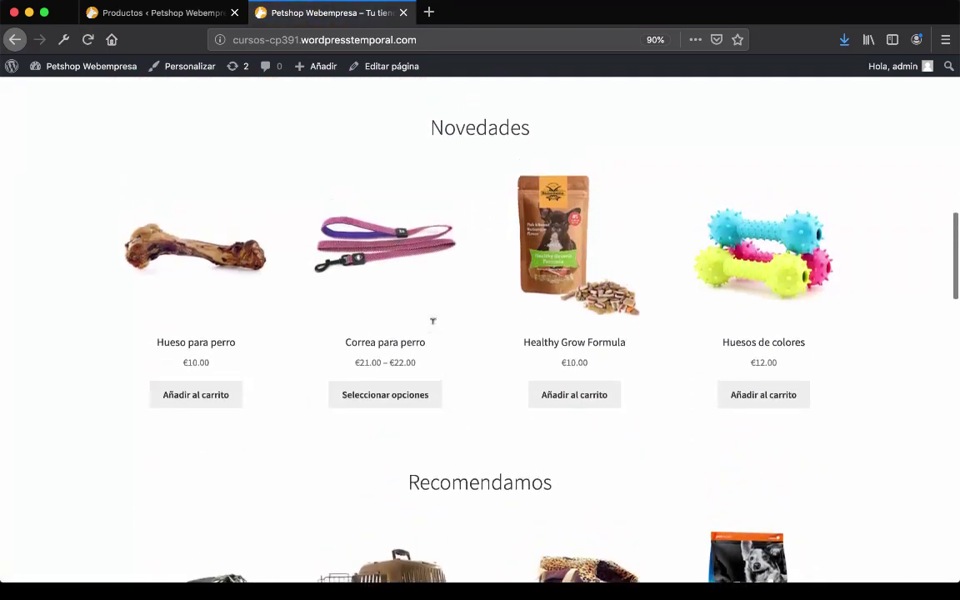
pyautogui.scroll(15, 432, 321)
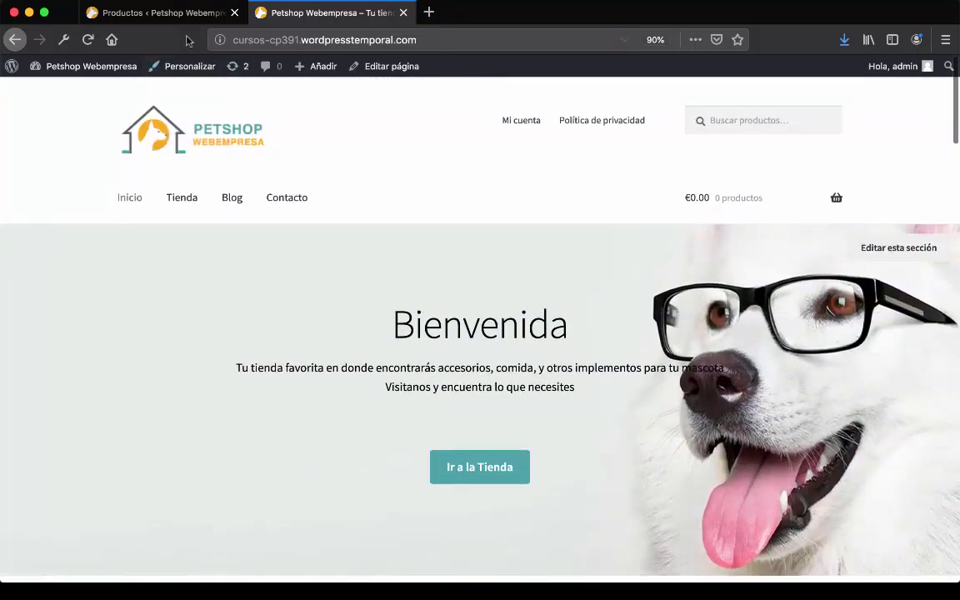
pyautogui.click(159, 13)
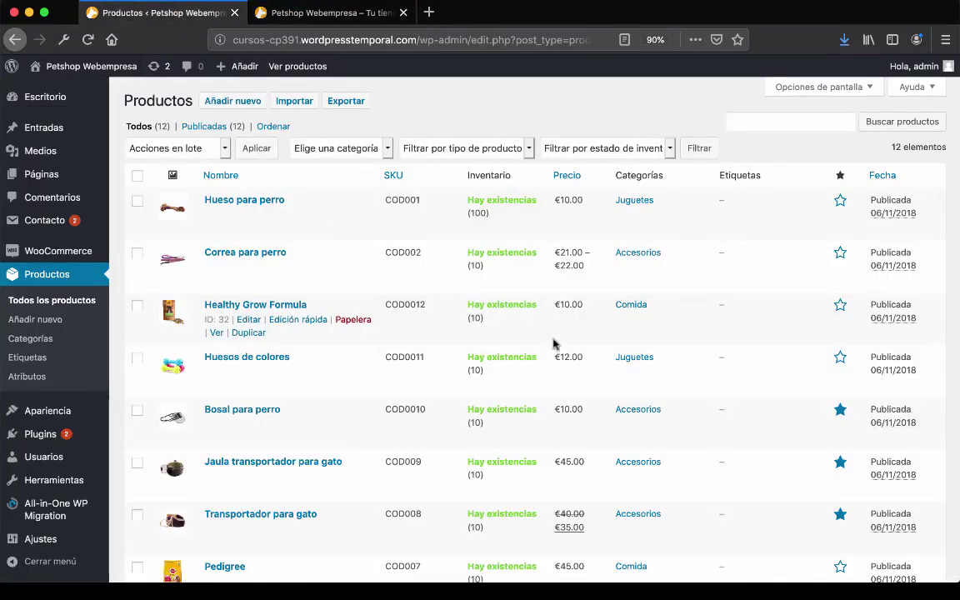